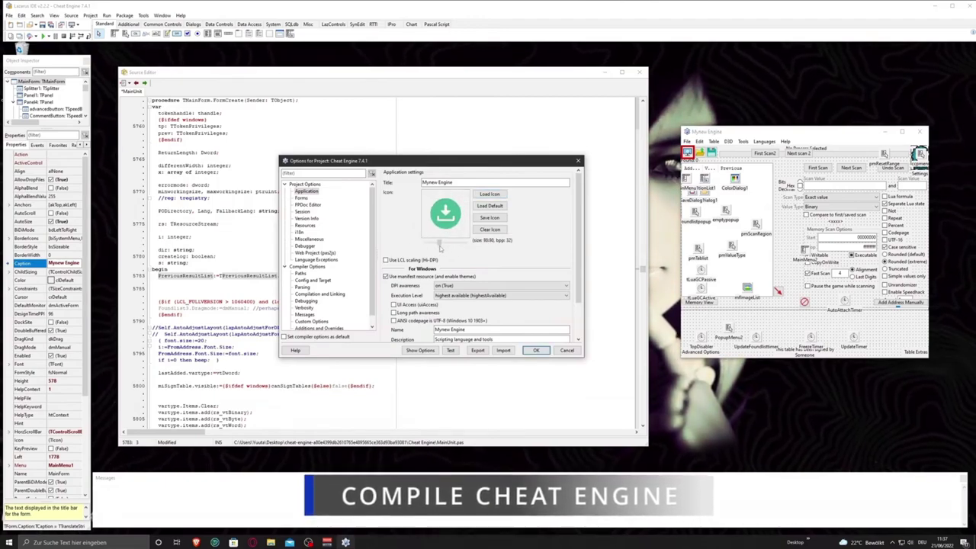
Check the title, icon and Windows settings in the project's application options and accept the options
scroll(532, 252, "down", 2)
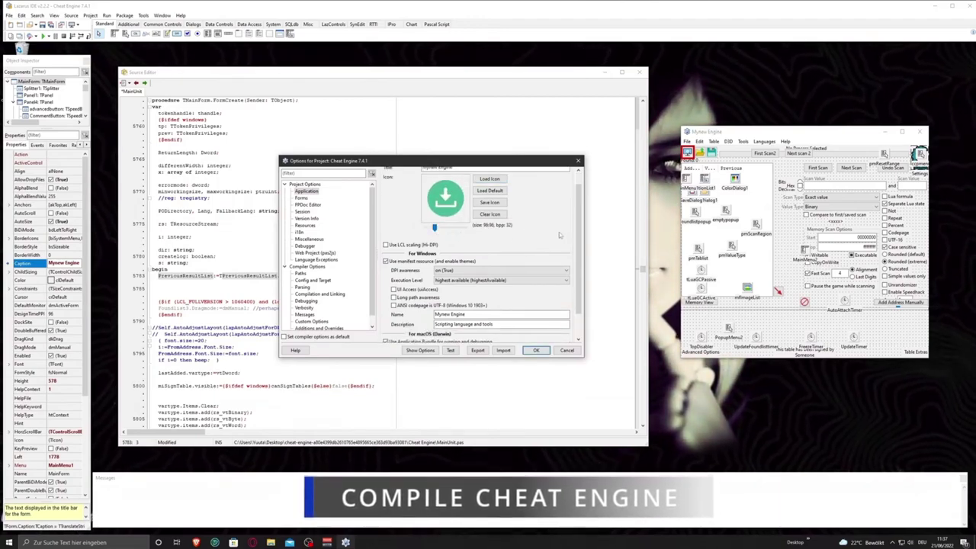
left_click_drag(575, 231, 577, 234)
scroll(576, 233, "down", 1)
key("Return")
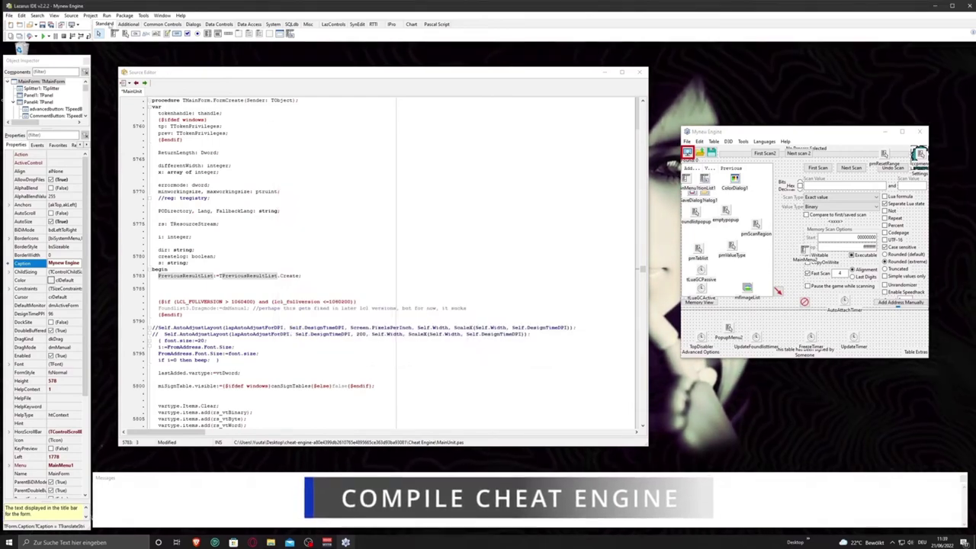
Compile the project in the Release 64-Bit and Release 64-Bit O4 AVX2 build modes, and close the IDE once compiling is done
left_click(107, 15)
left_click(152, 59)
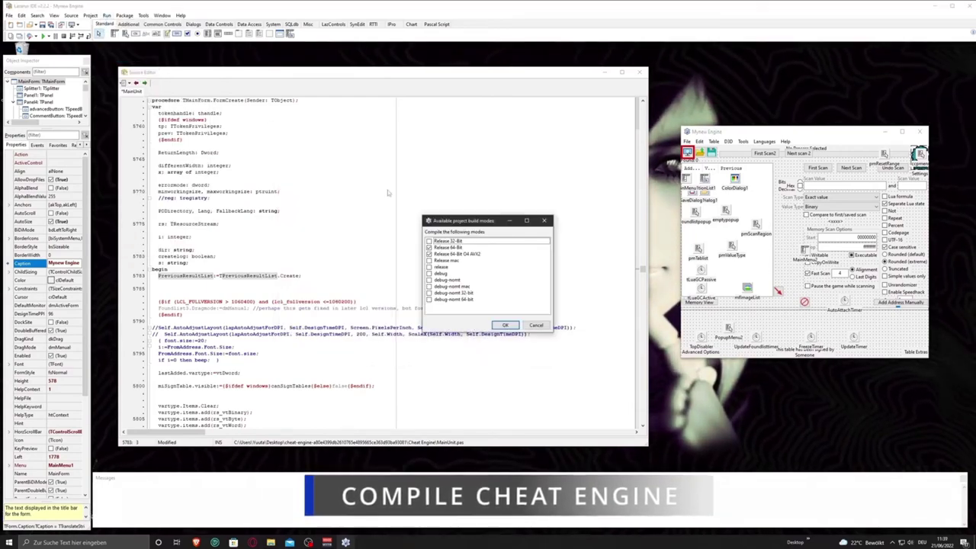
left_click(469, 247)
left_click_drag(482, 222, 470, 177)
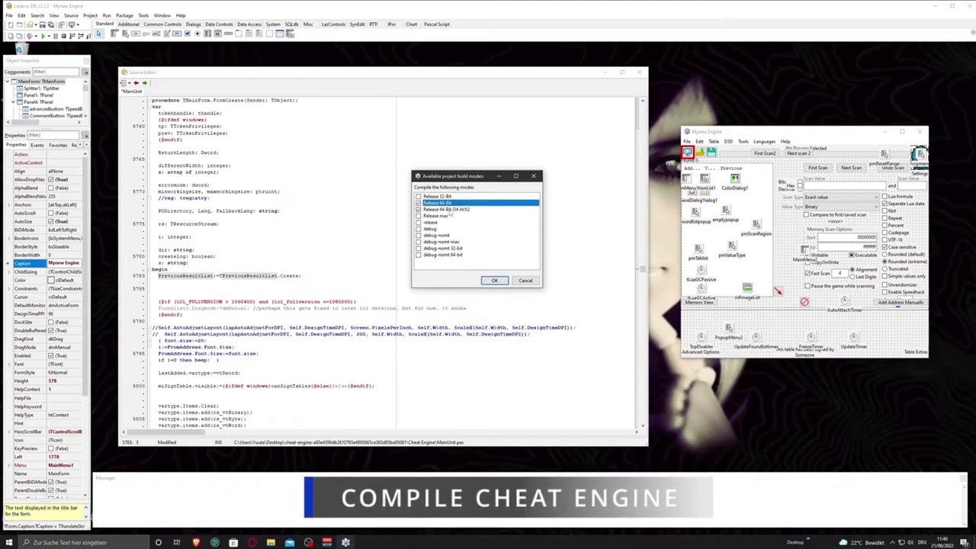
left_click(448, 210)
left_click(448, 203)
left_click(448, 197)
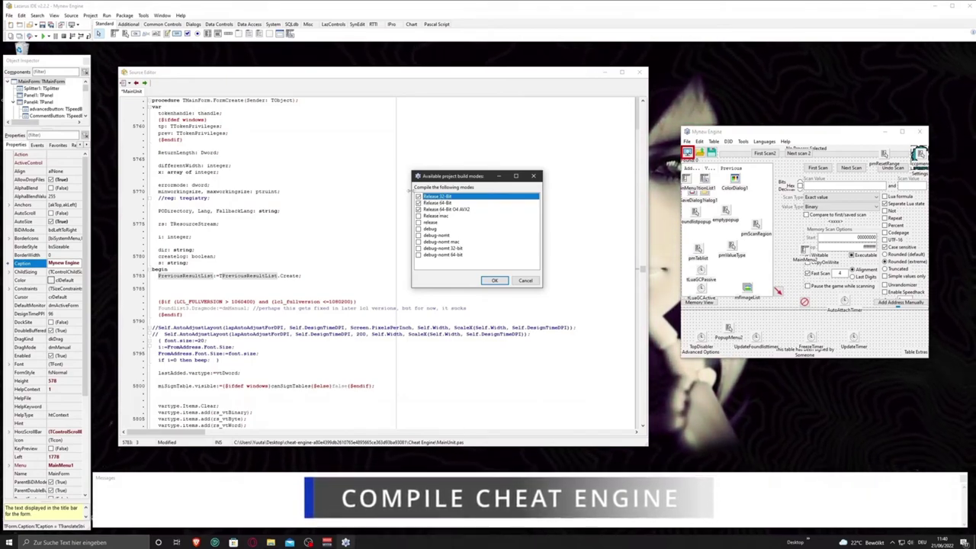
left_click(441, 203)
left_click(442, 208)
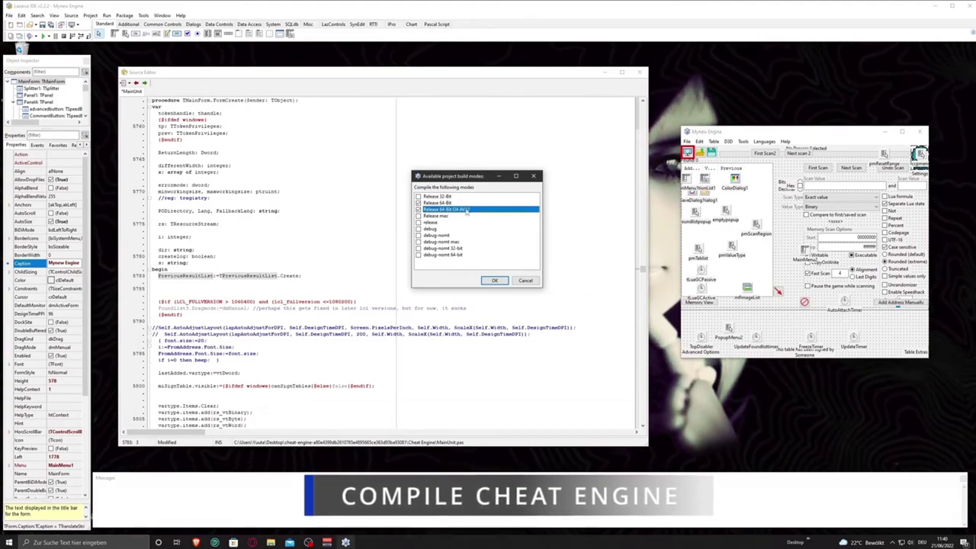
left_click_drag(474, 181, 471, 174)
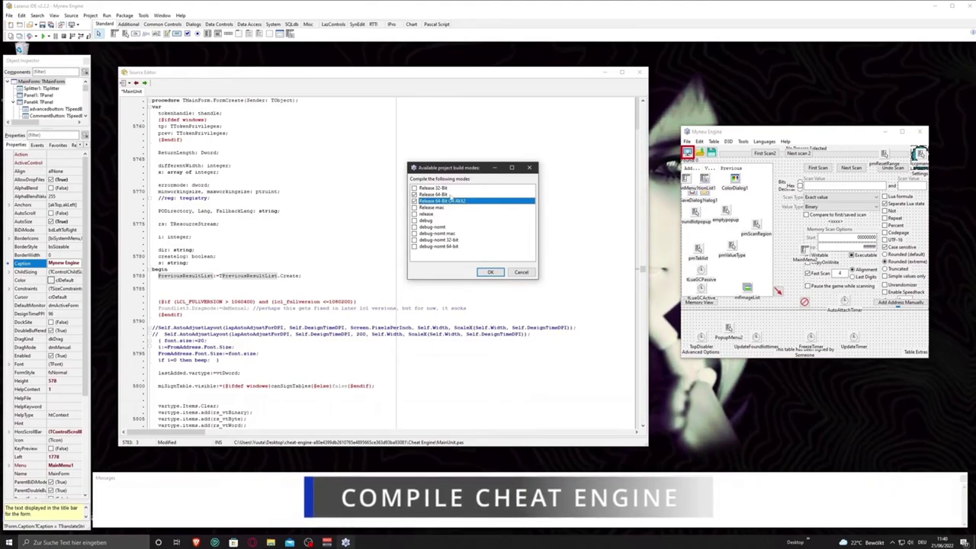
left_click(450, 194)
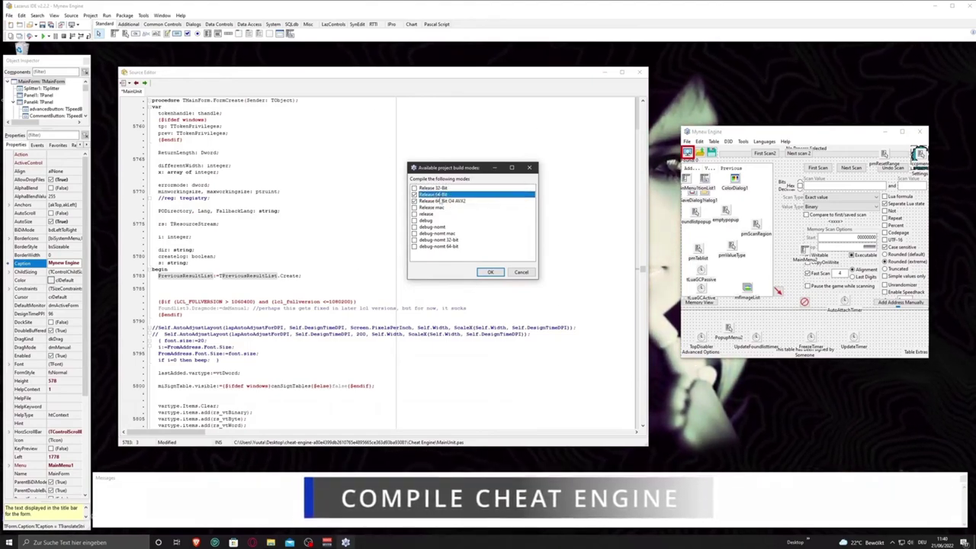
left_click(490, 273)
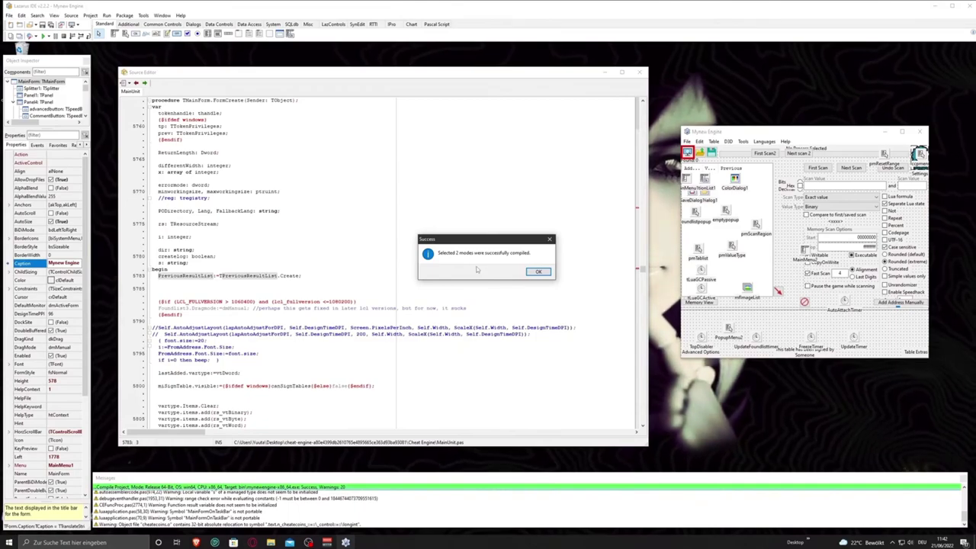
left_click(537, 272)
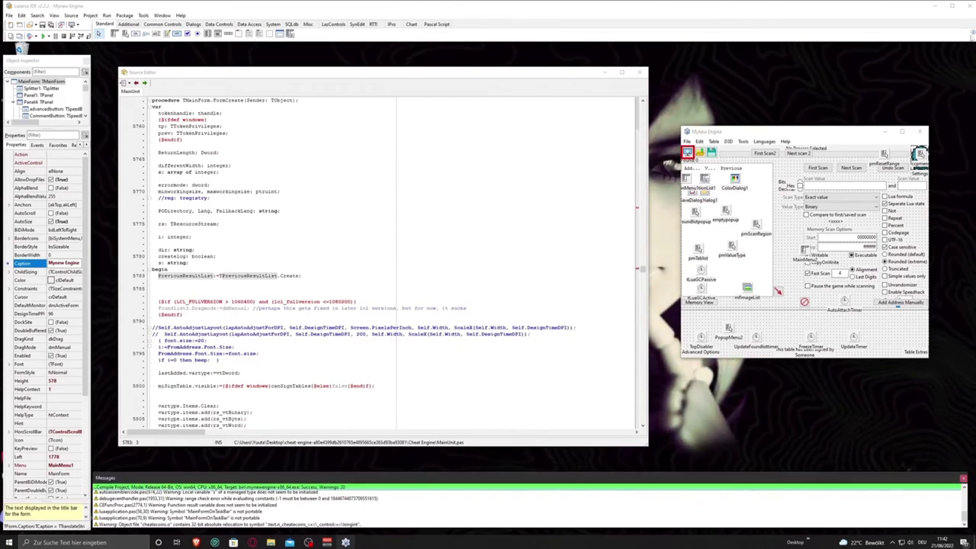
left_click(968, 6)
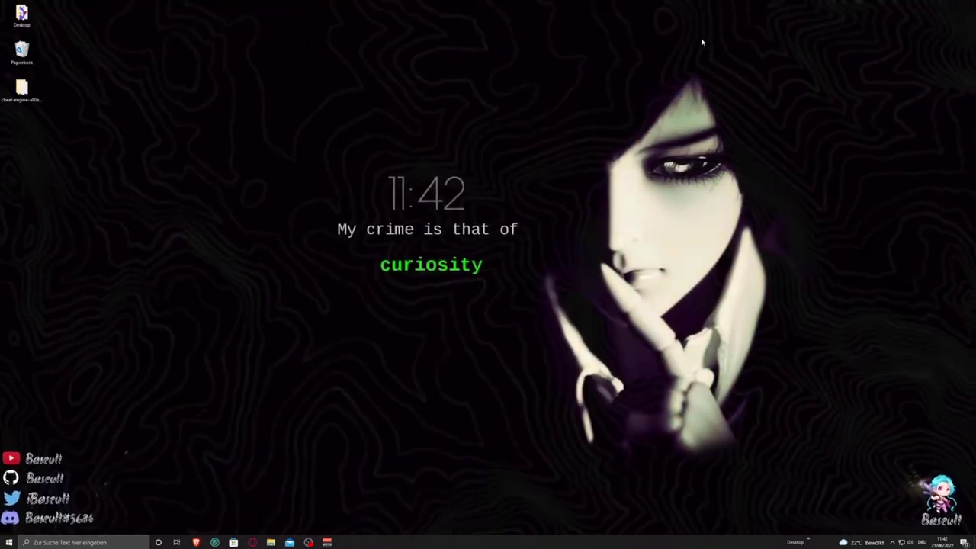
Open the bin folder inside the source's Cheat Engine folder and run mynewengine-x86_64-SSE4-AVX2.exe
double_click(22, 90)
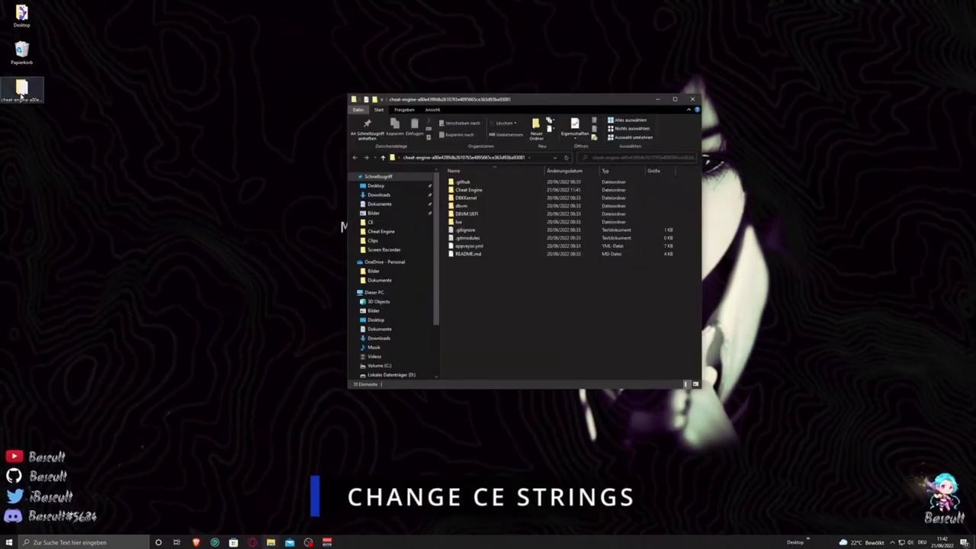
double_click(503, 193)
double_click(495, 205)
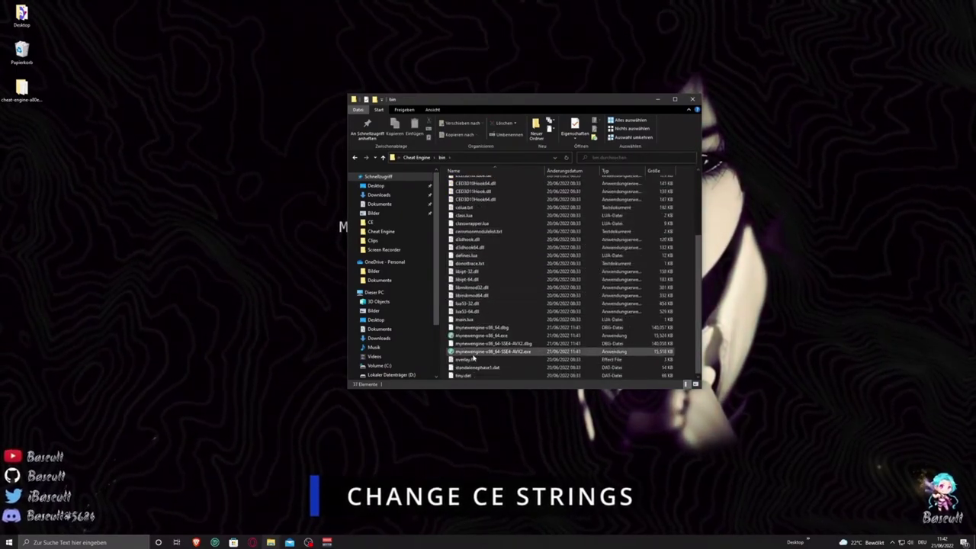
left_click(479, 337)
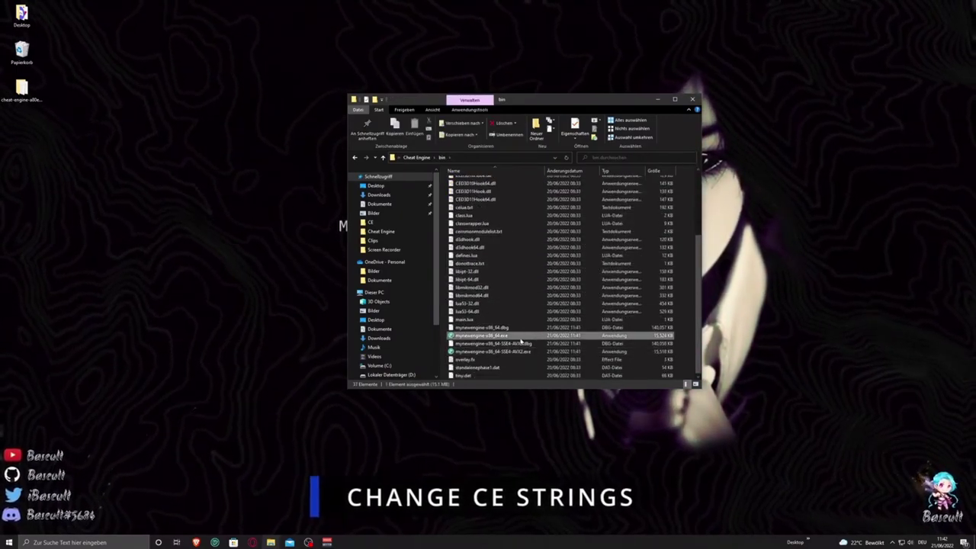
double_click(493, 351)
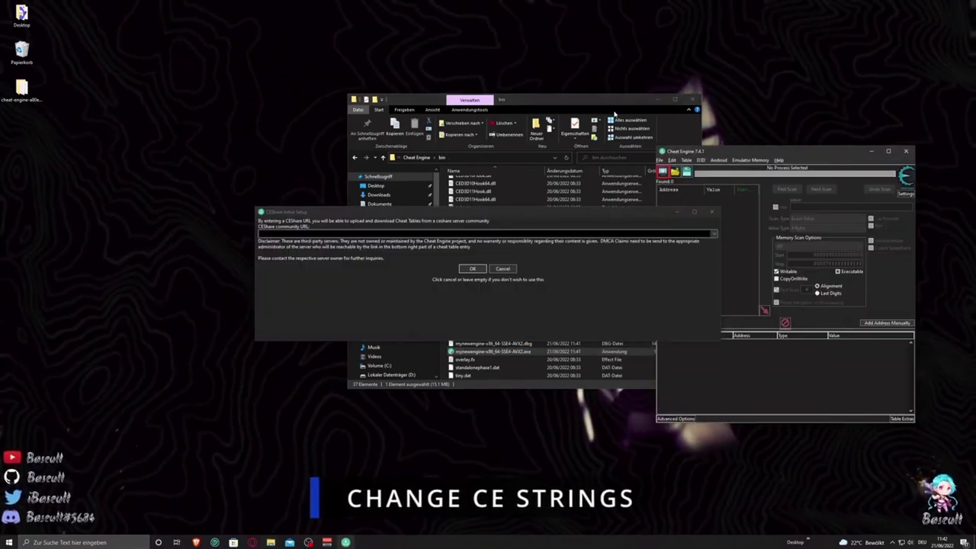
Dismiss the CEShare initial setup, place the engine and bin folder windows side by side, and allow the engine's network access
left_click(712, 212)
left_click_drag(766, 155, 182, 122)
left_click_drag(596, 102, 746, 109)
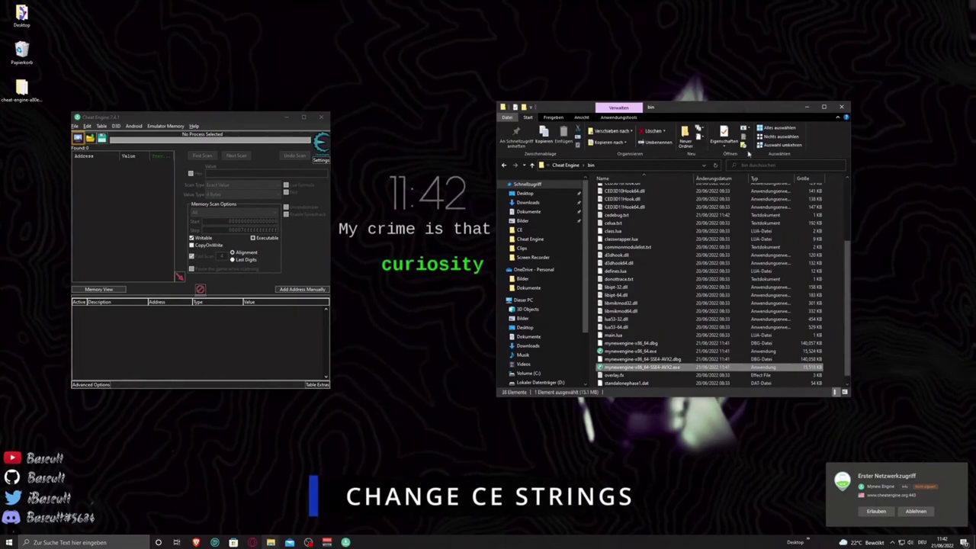
left_click(875, 512)
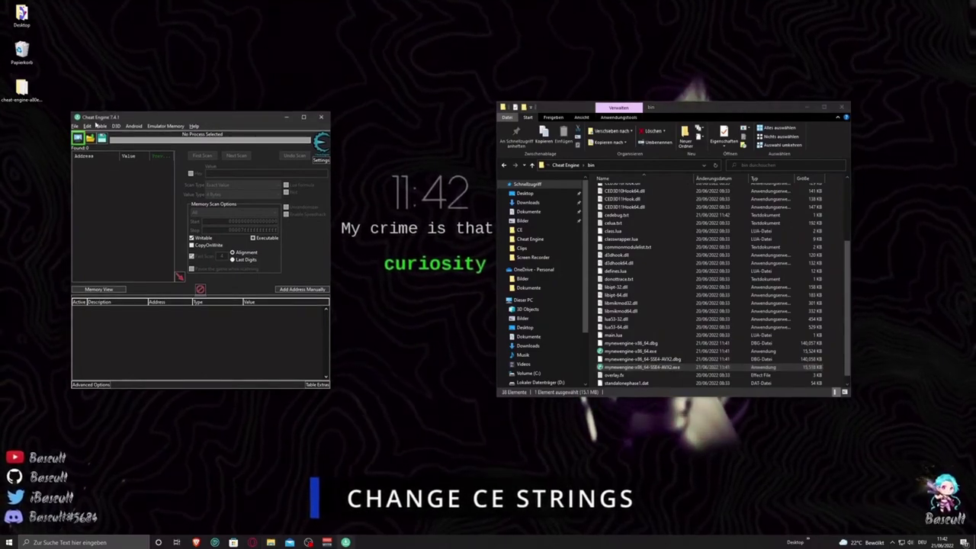
Examine the compiled engine's About information for remaining Cheat Engine names, and close the engine
left_click(194, 126)
left_click(209, 196)
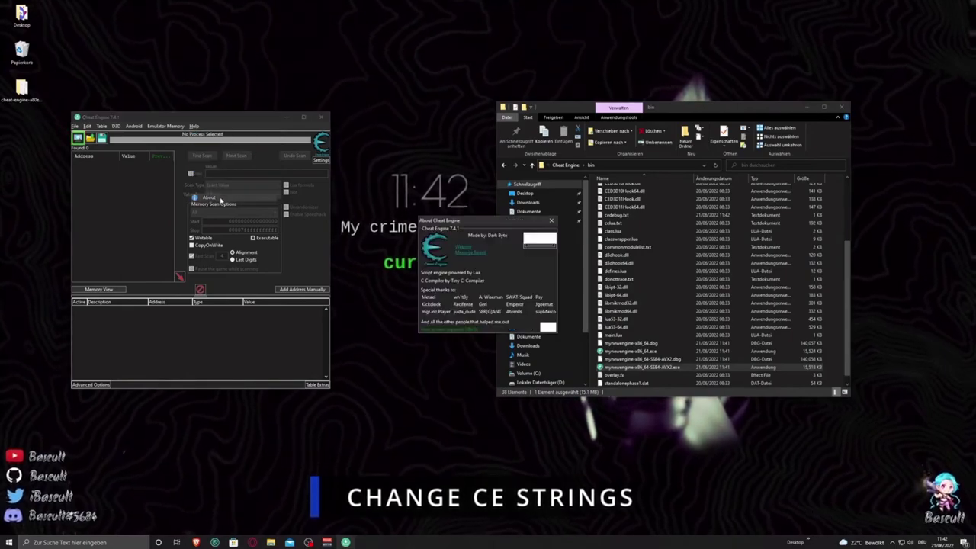
left_click_drag(468, 225, 396, 213)
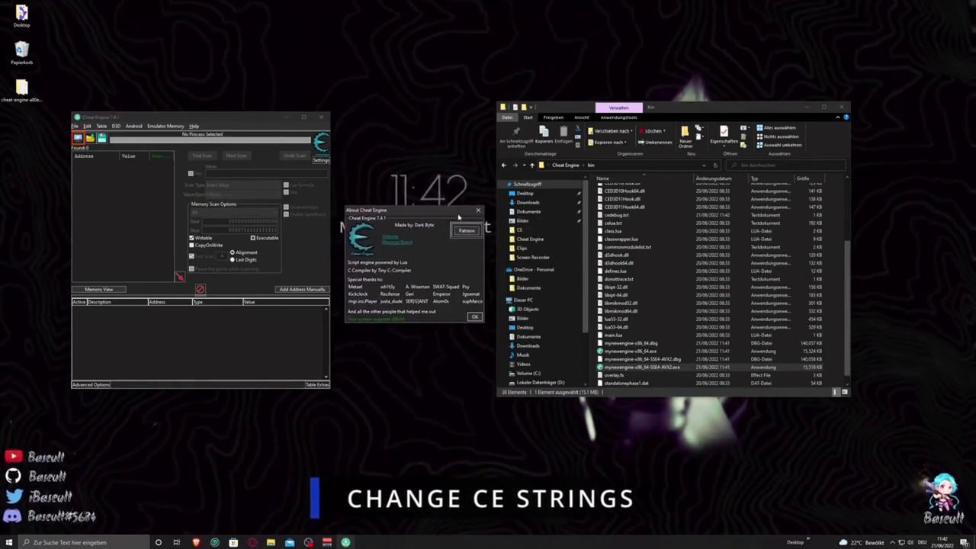
left_click(475, 211)
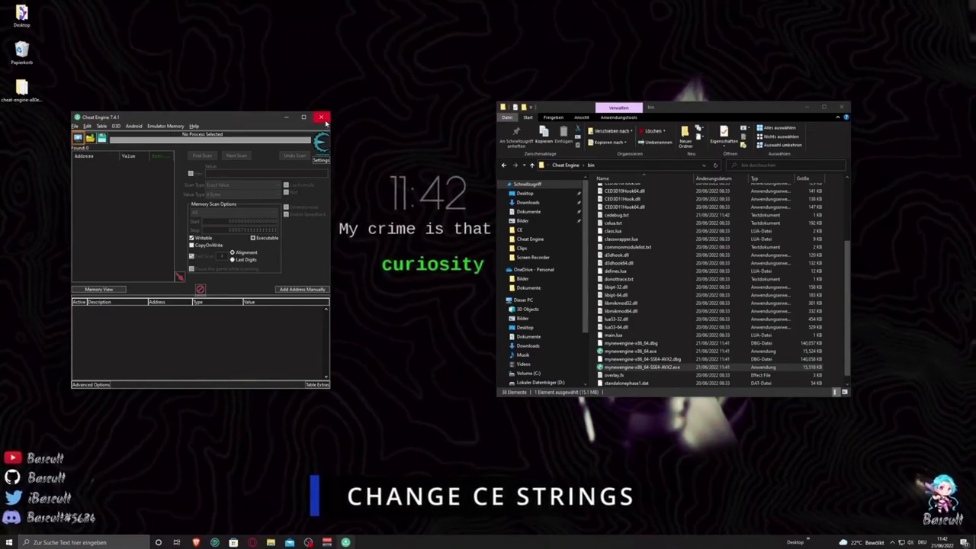
left_click(322, 118)
Switch to the Opera browser, search the web for the HxD download, and open the mh-nexus HxD page
mouse_move(268, 541)
left_click(254, 541)
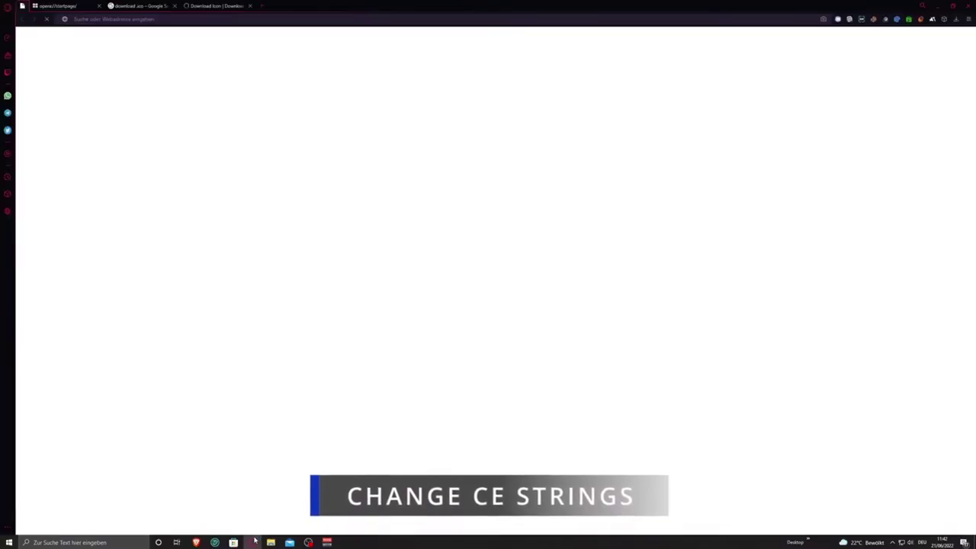
type("hxd down")
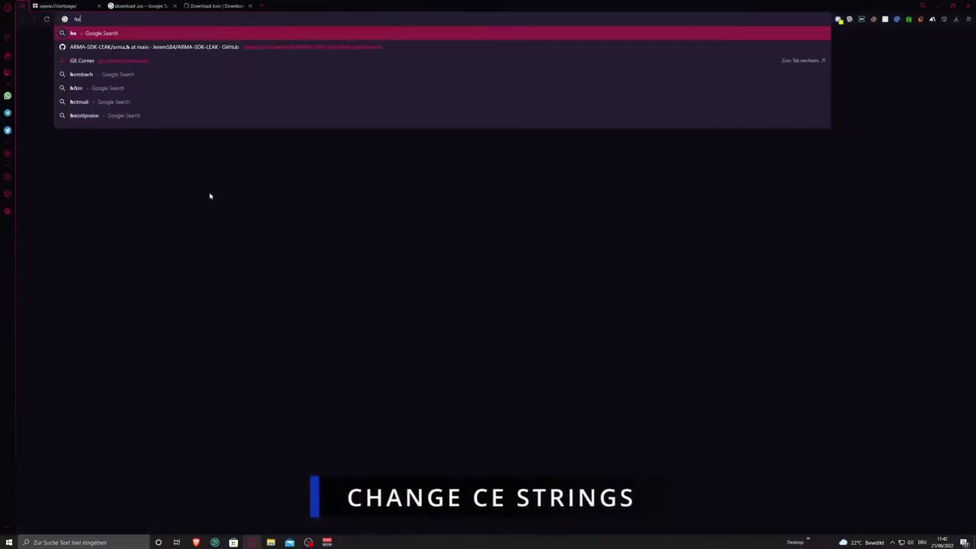
key("BackSpace")
type("load")
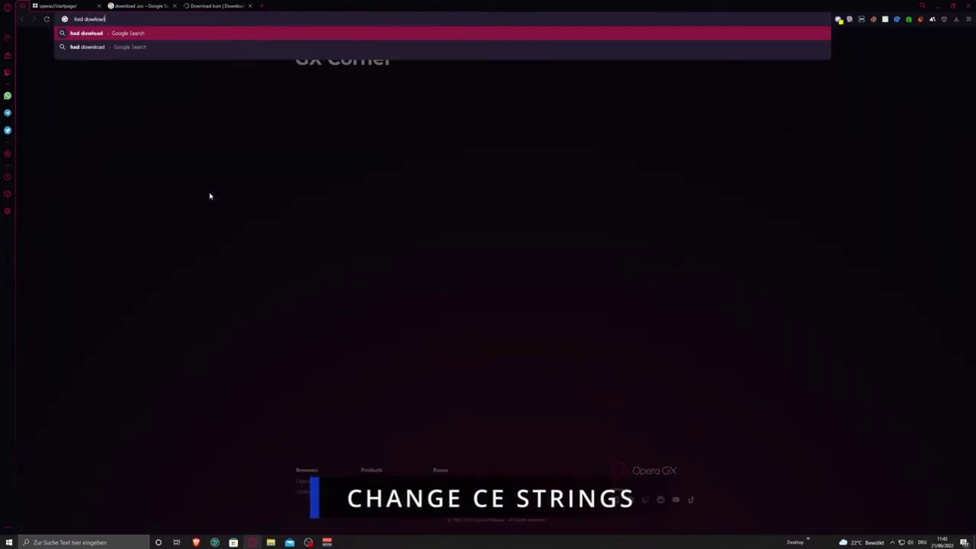
key("Return")
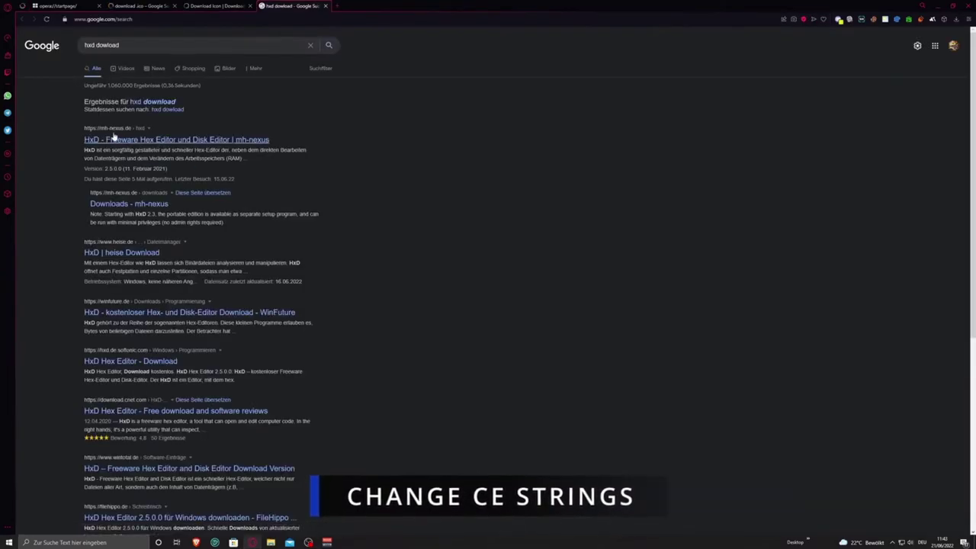
left_click(126, 141)
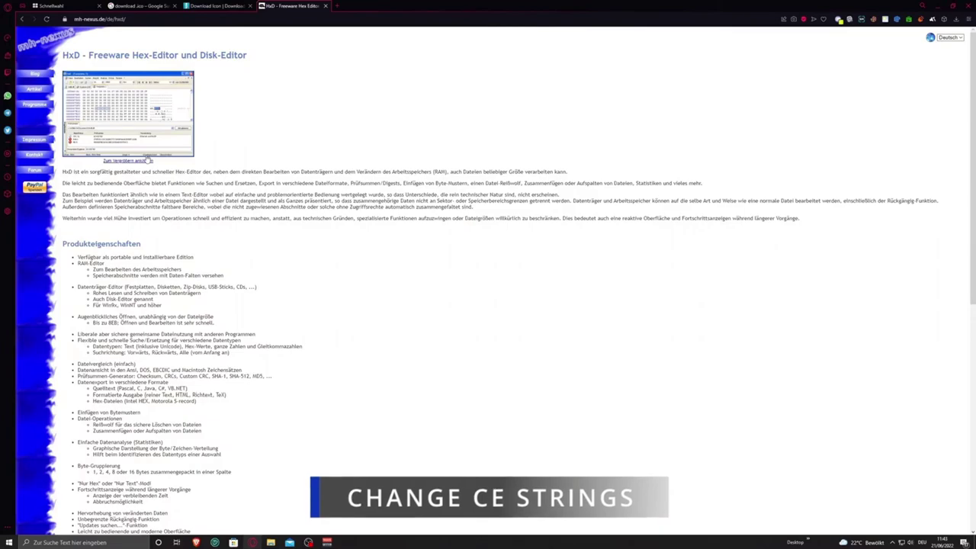
Download the English installable edition of HxD 2.5.0.0 and extract HxDSetup.exe to the desktop
scroll(297, 180, "down", 6)
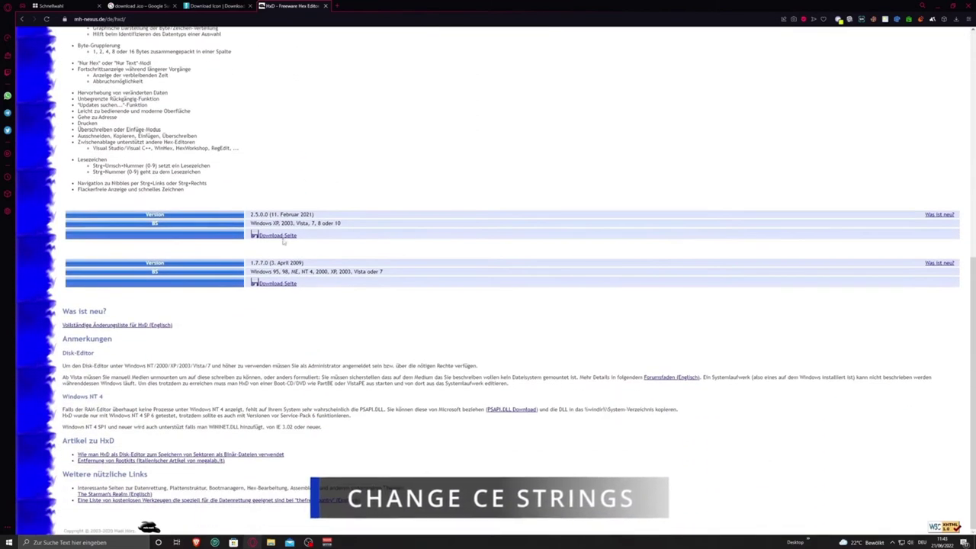
left_click(282, 238)
scroll(282, 241, "down", 2)
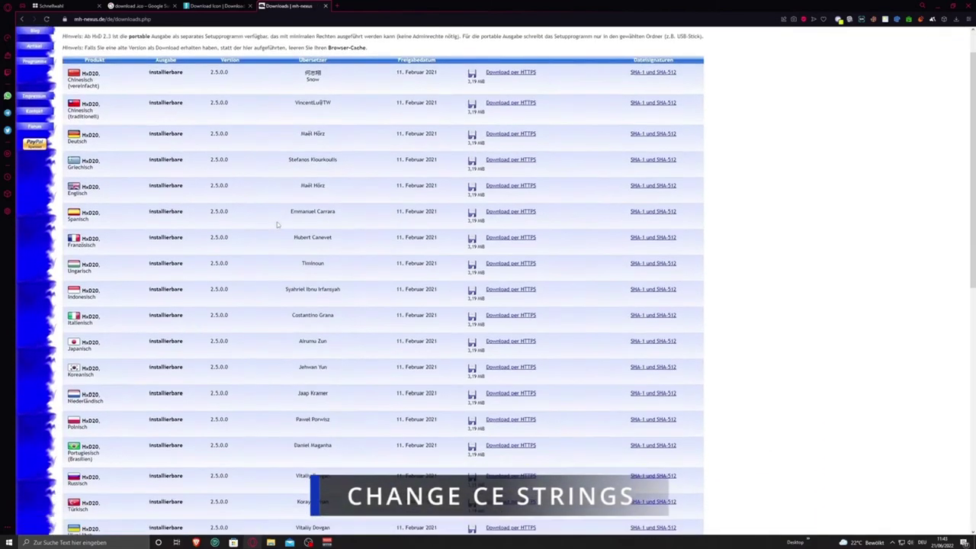
left_click(504, 157)
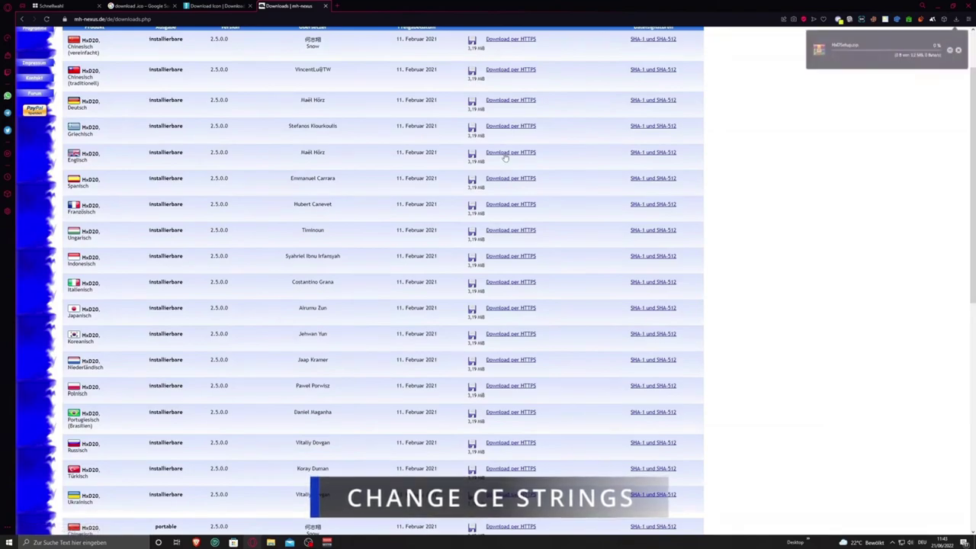
left_click_drag(579, 6, 742, 28)
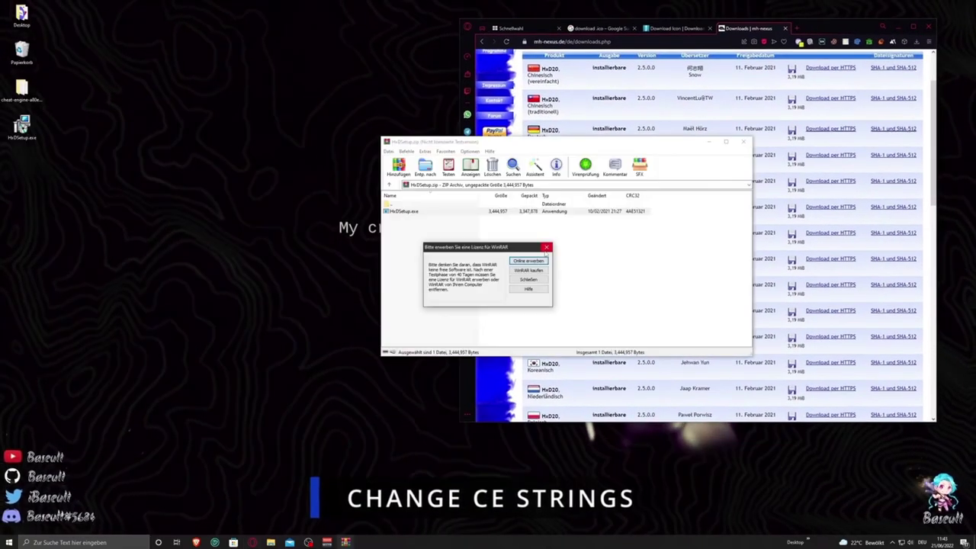
left_click(536, 256)
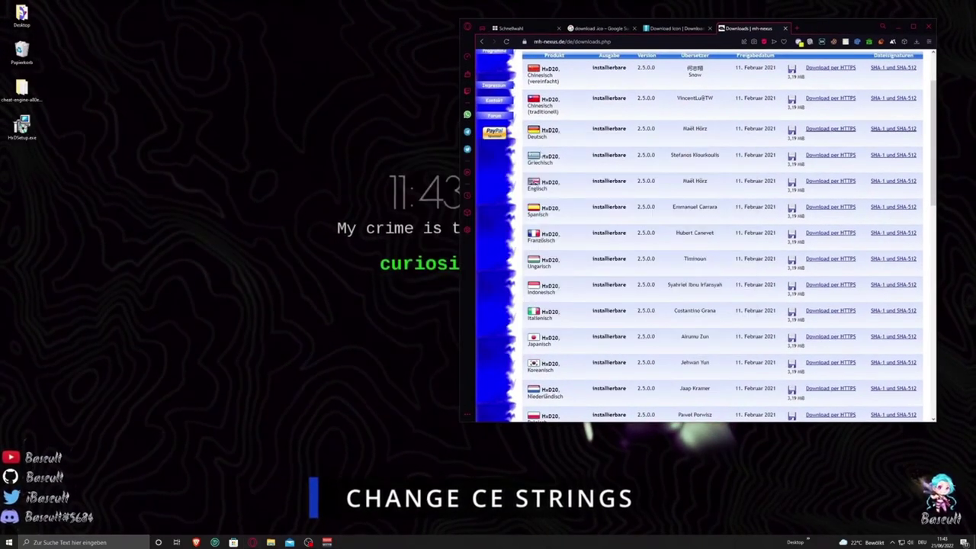
Delete HxDSetup.exe from the desktop
left_click(21, 126)
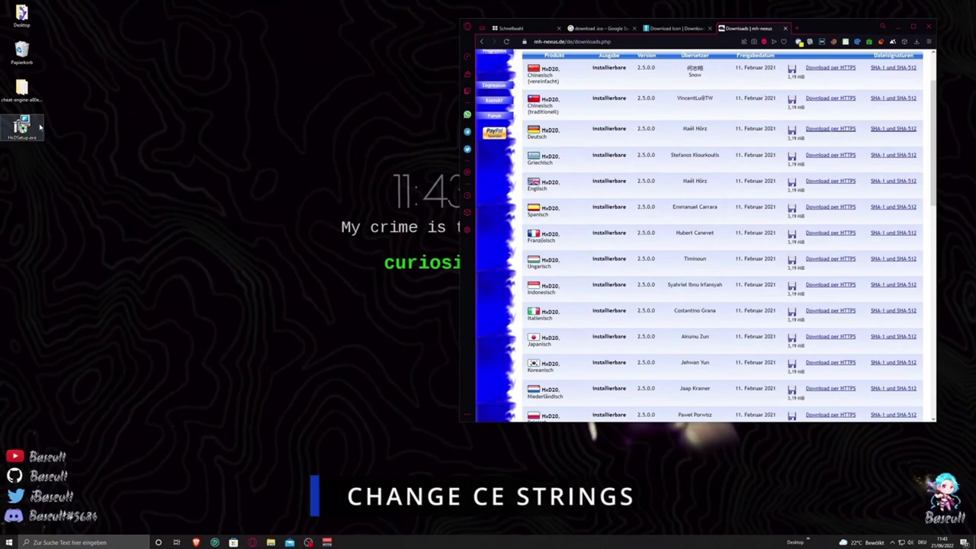
key("Delete")
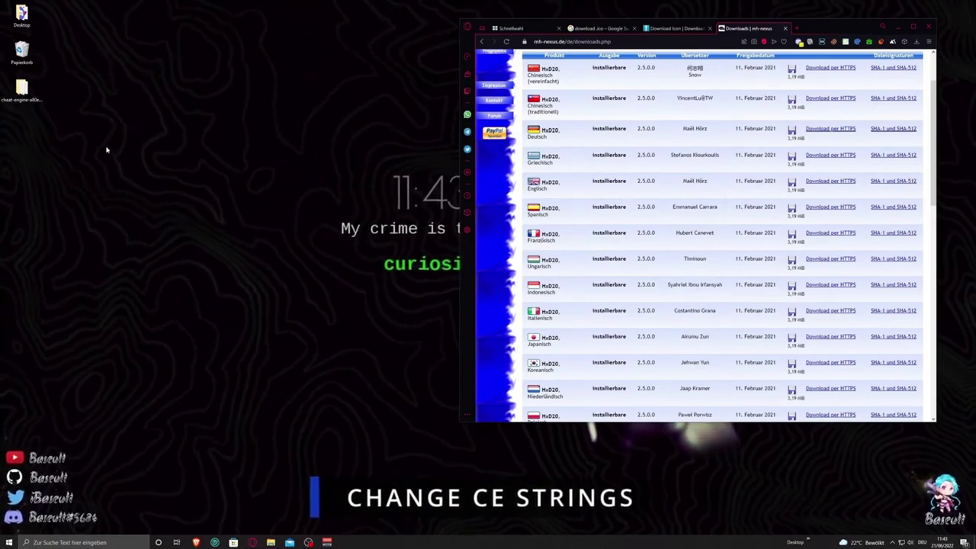
Launch the installed HxD editor, minimize the browser, and arrange HxD beside the bin folder window
key("super")
type("hxd")
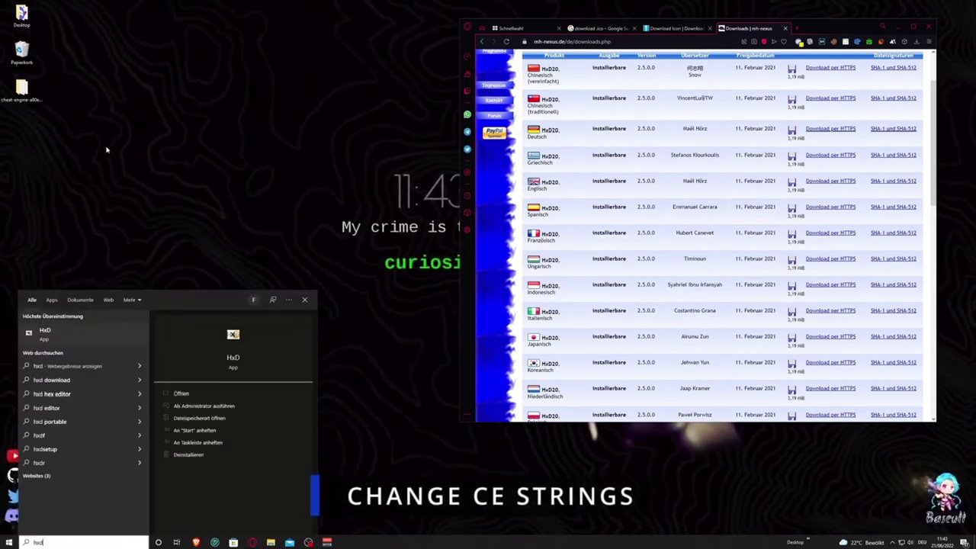
key("Return")
left_click_drag(431, 81, 142, 59)
left_click(898, 29)
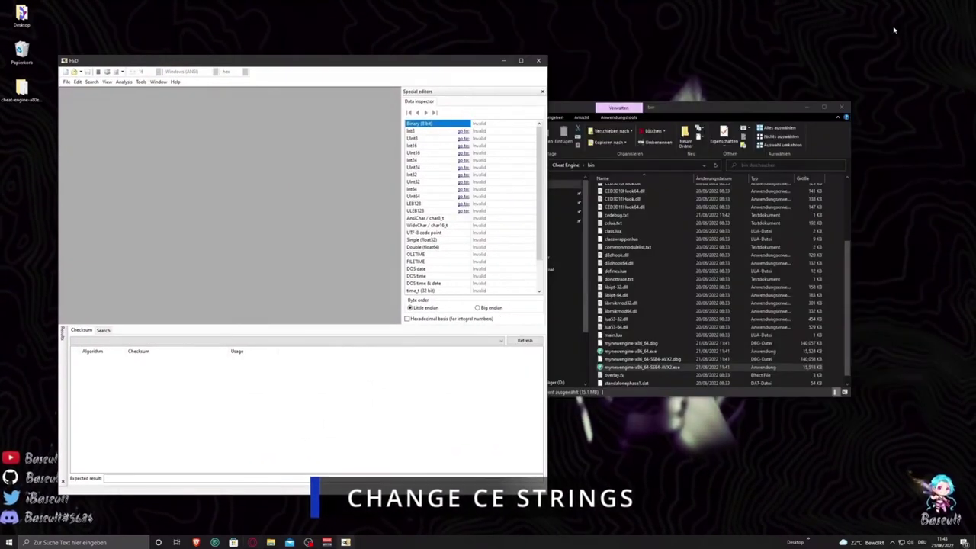
left_click_drag(821, 108, 845, 110)
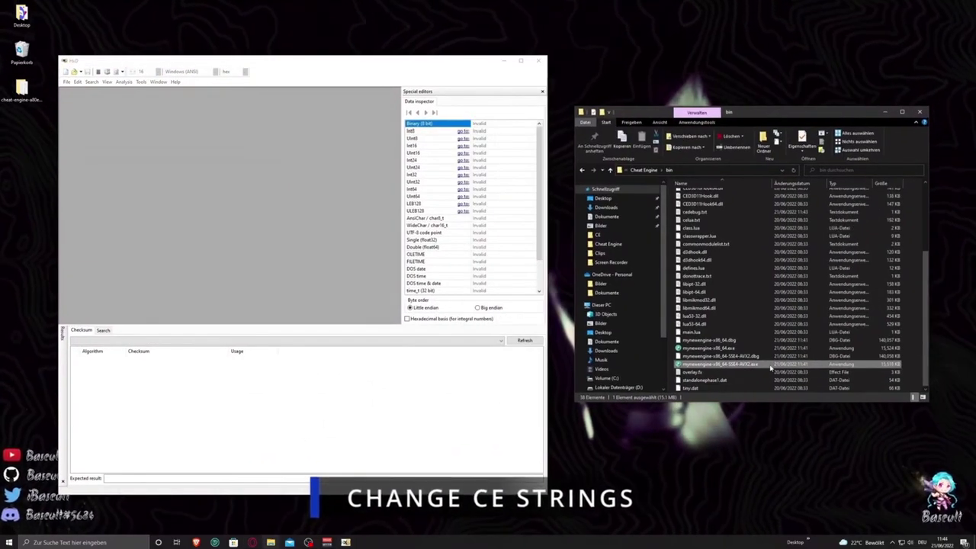
Run mynewengine-x86_64-SSE4-AVX2.exe from the bin folder to check its window title, and close it
left_click(762, 348)
left_click(765, 365)
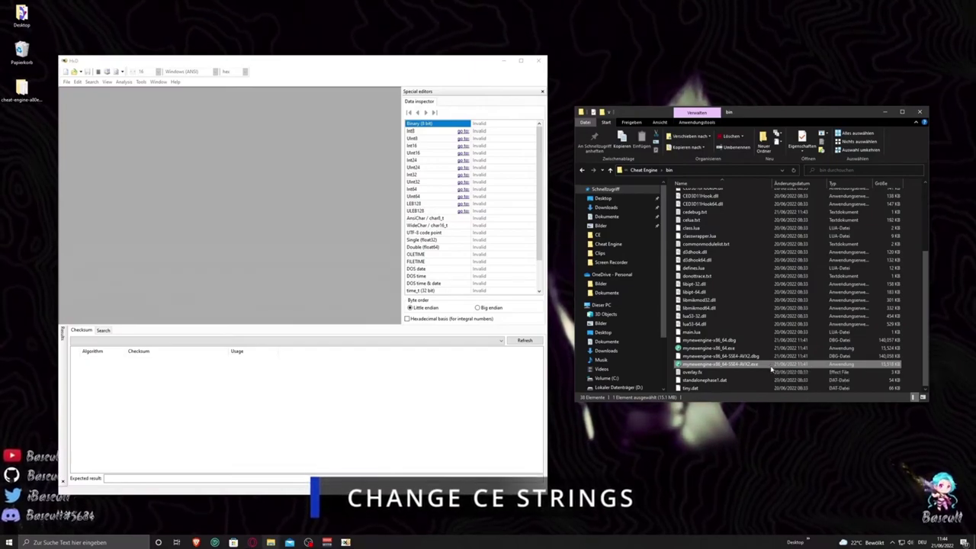
left_click_drag(313, 117, 310, 119)
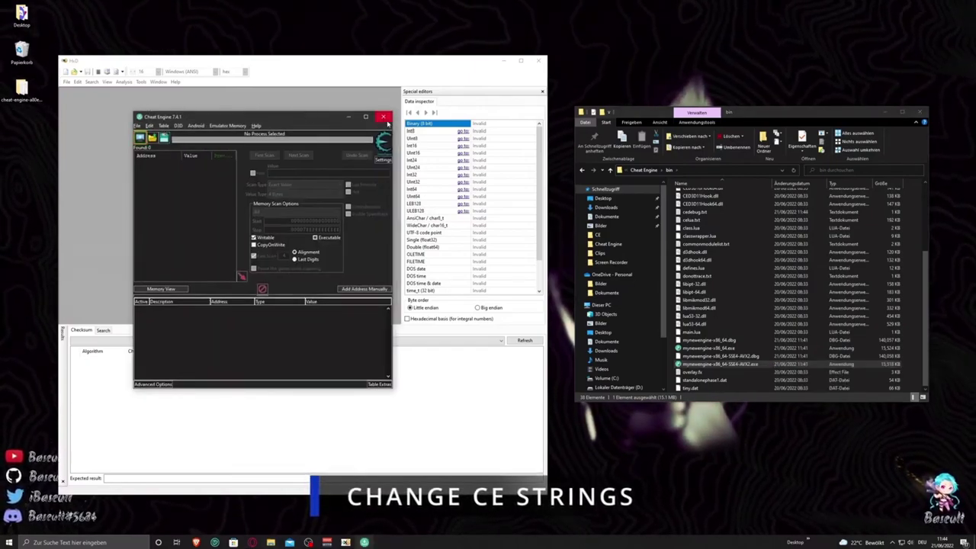
left_click(386, 118)
Load mynewengine-x86_64-SSE4-AVX2.exe from the bin folder into HxD and look over its decoded text
left_click(753, 349)
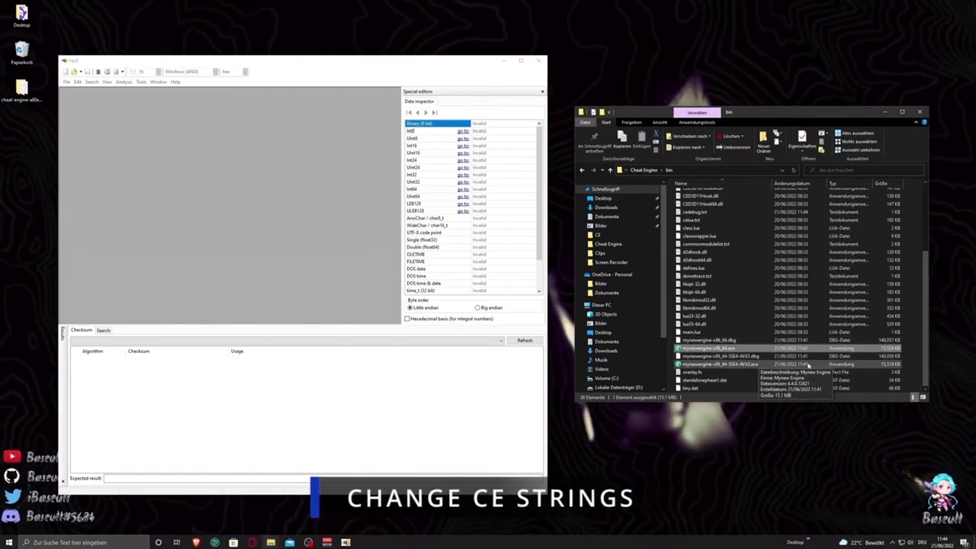
left_click(742, 365)
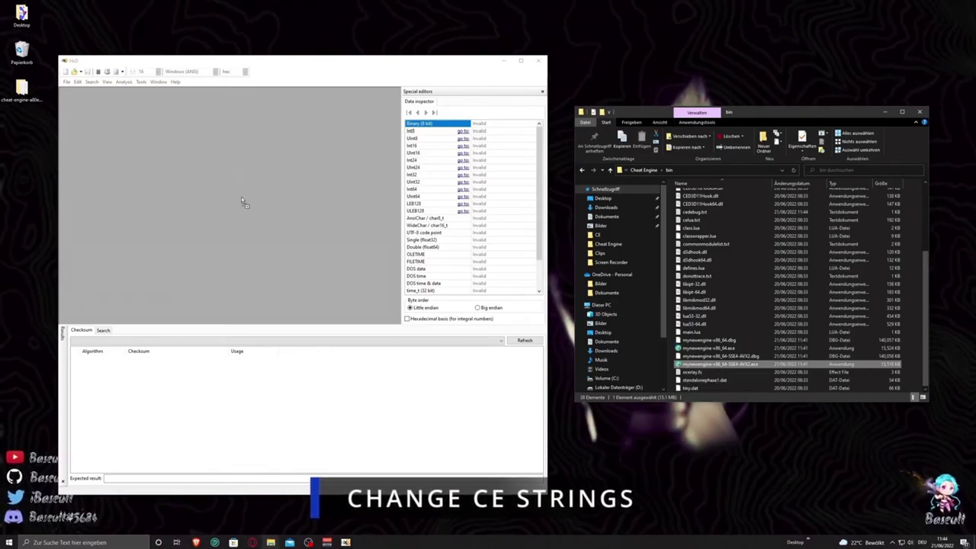
left_click_drag(241, 197, 241, 197)
left_click_drag(386, 66, 387, 56)
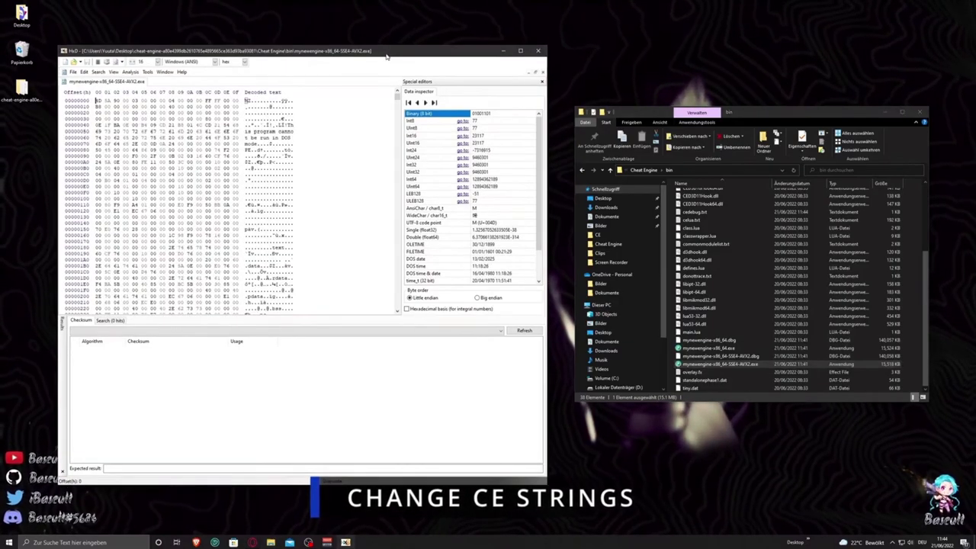
scroll(347, 156, "down", 7)
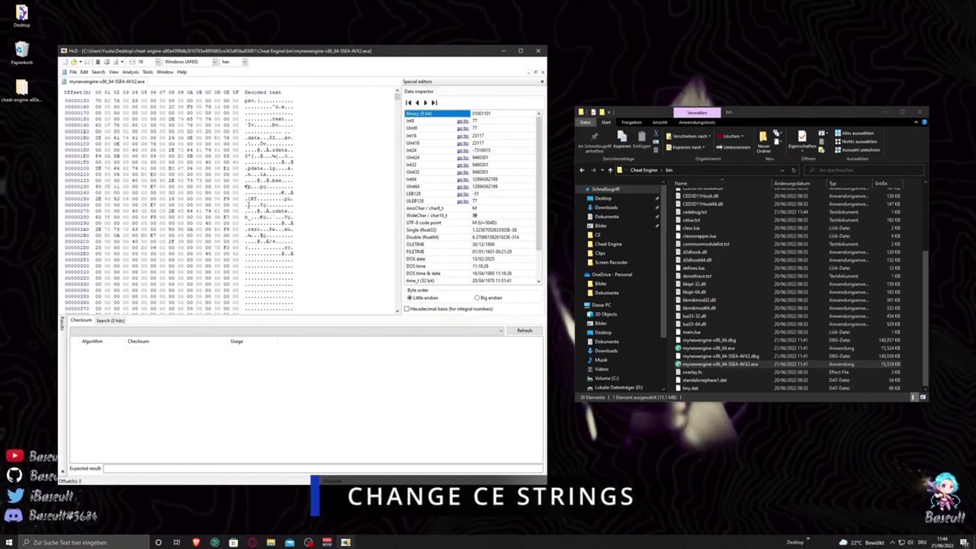
scroll(307, 168, "up", 7)
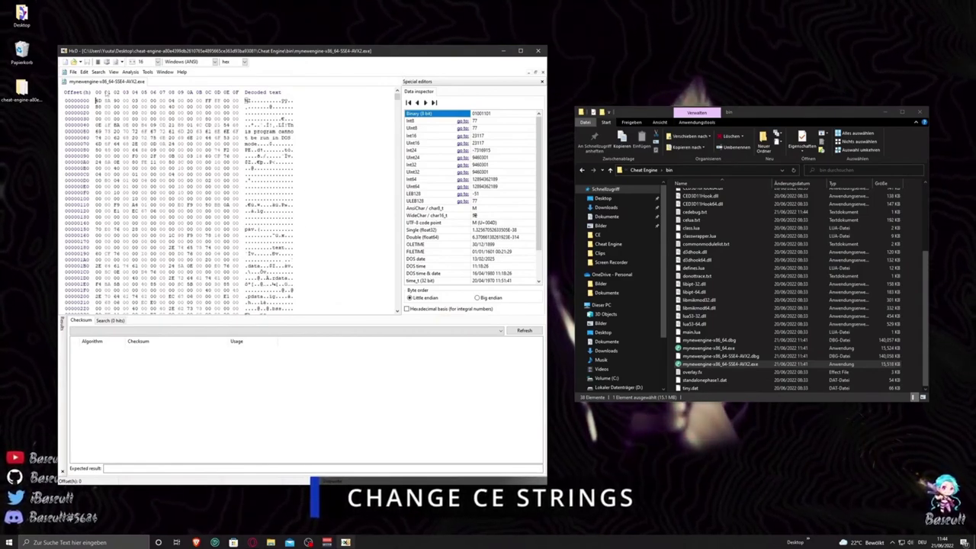
Set up a text-string replacement in the executable, searching for "Cheat Engine" and replacing with "Mynew Engine"
left_click(98, 72)
left_click(107, 89)
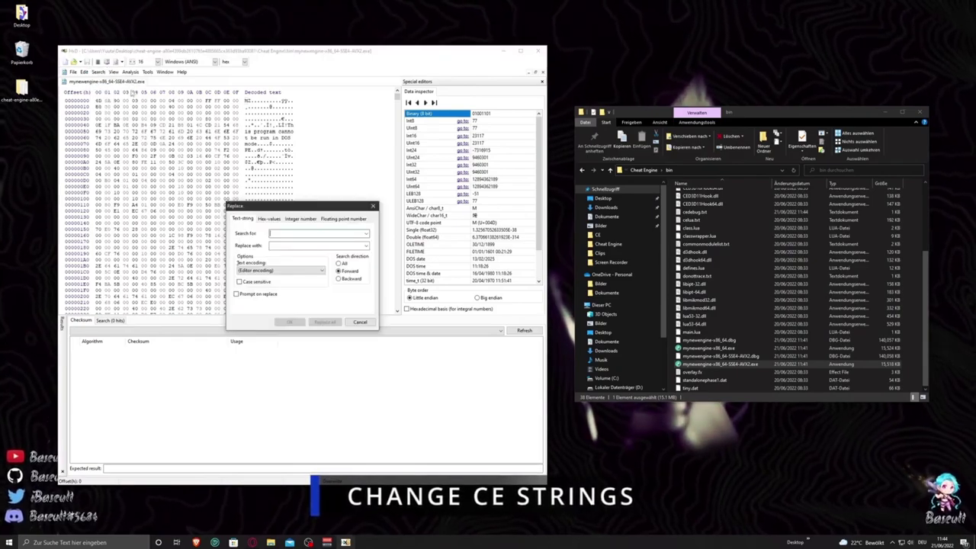
left_click_drag(319, 211, 303, 175)
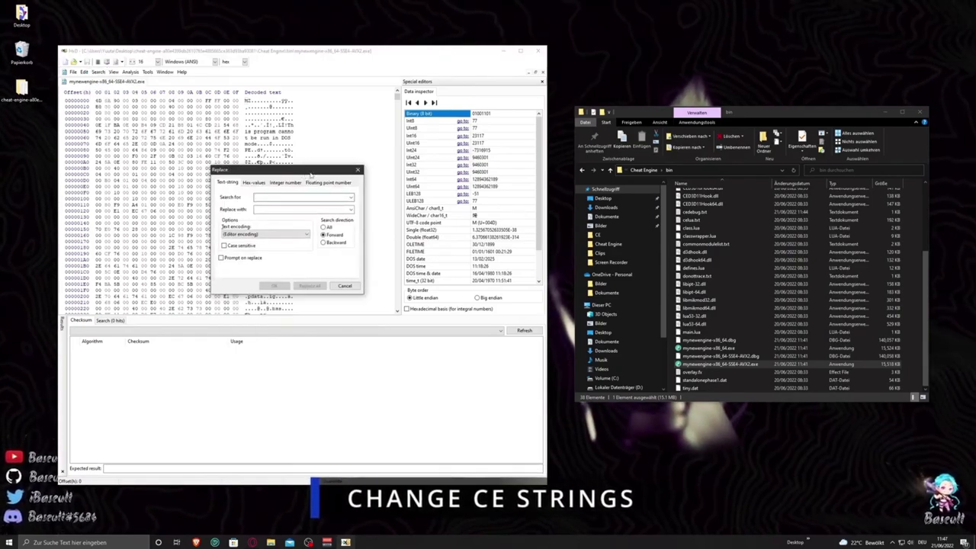
type("Cheat")
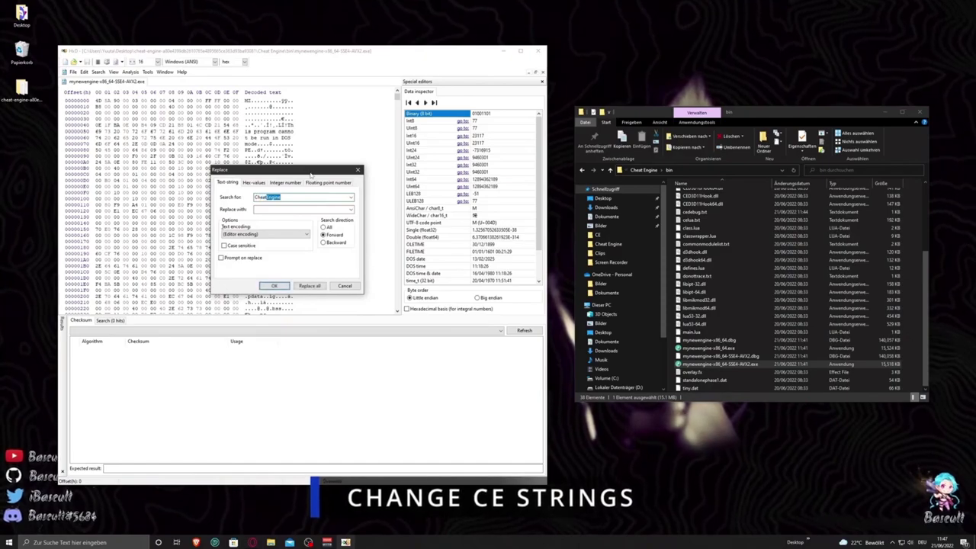
type(" Engine")
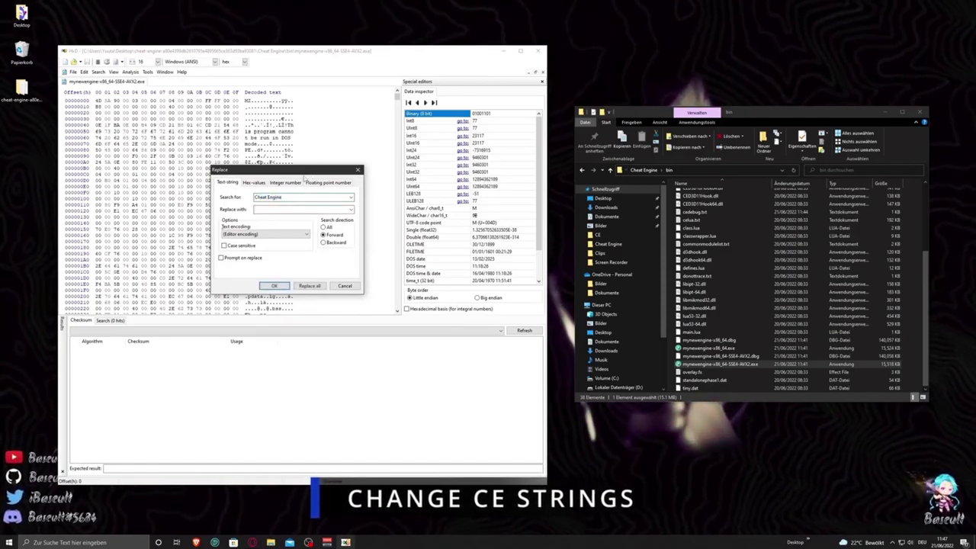
key("Tab")
left_click_drag(306, 165, 281, 155)
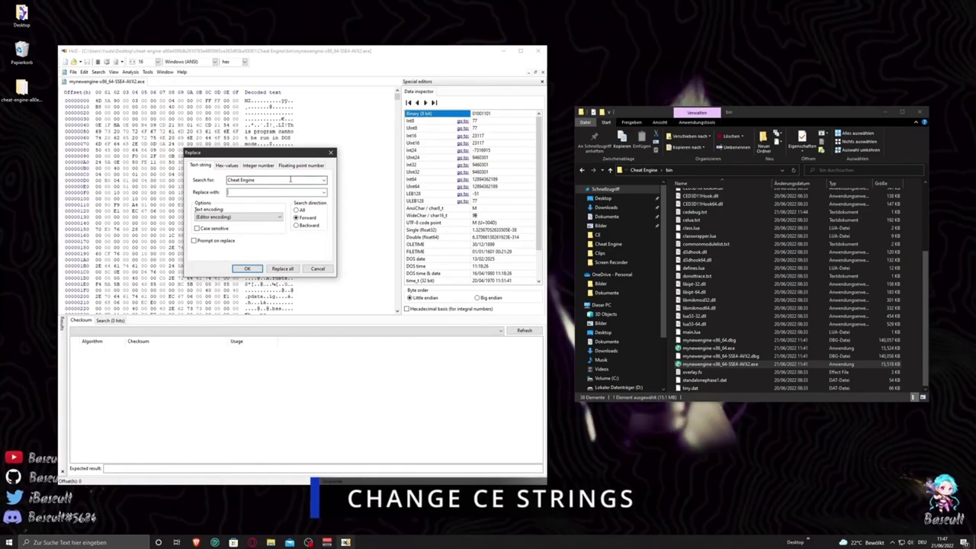
left_click_drag(289, 180, 188, 175)
left_click(252, 180)
left_click_drag(259, 186, 177, 175)
left_click(241, 181)
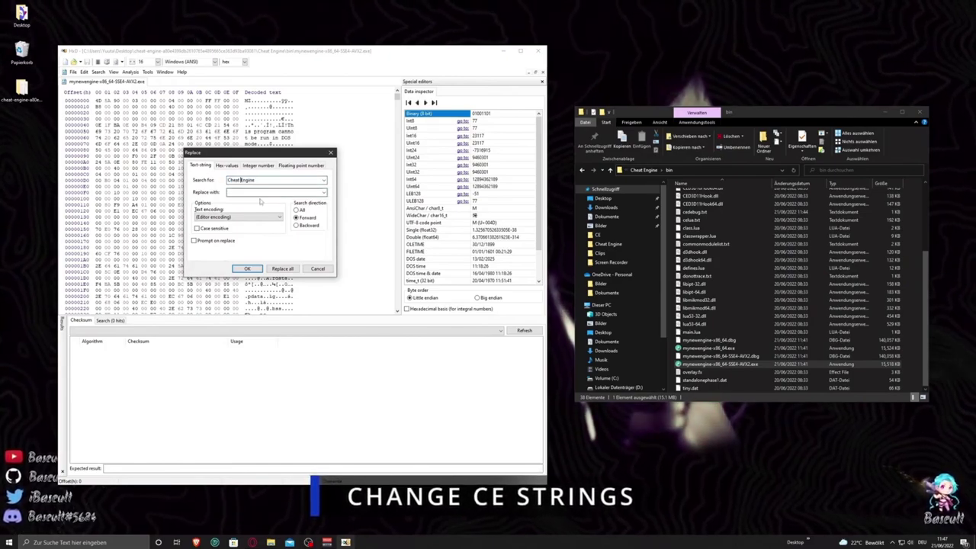
left_click_drag(263, 181, 195, 179)
left_click(263, 191)
type("Mynew Engine")
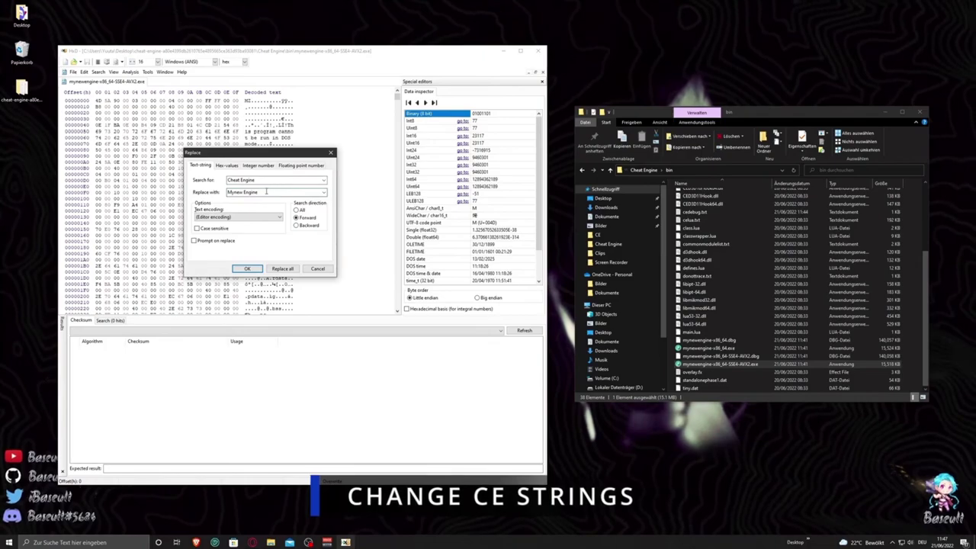
Set the search direction to All, make the match case sensitive, and replace every "Cheat Engine" with "Mynew Engine"
mouse_move(243, 192)
left_mouse_down()
mouse_move(228, 192)
mouse_move(228, 182)
mouse_move(227, 192)
left_mouse_up()
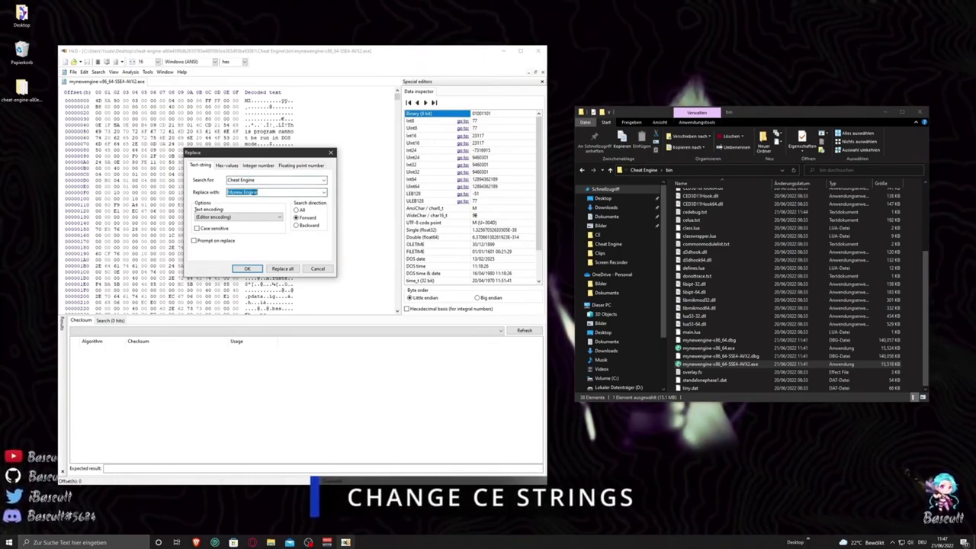
left_click(261, 192)
key("Tab")
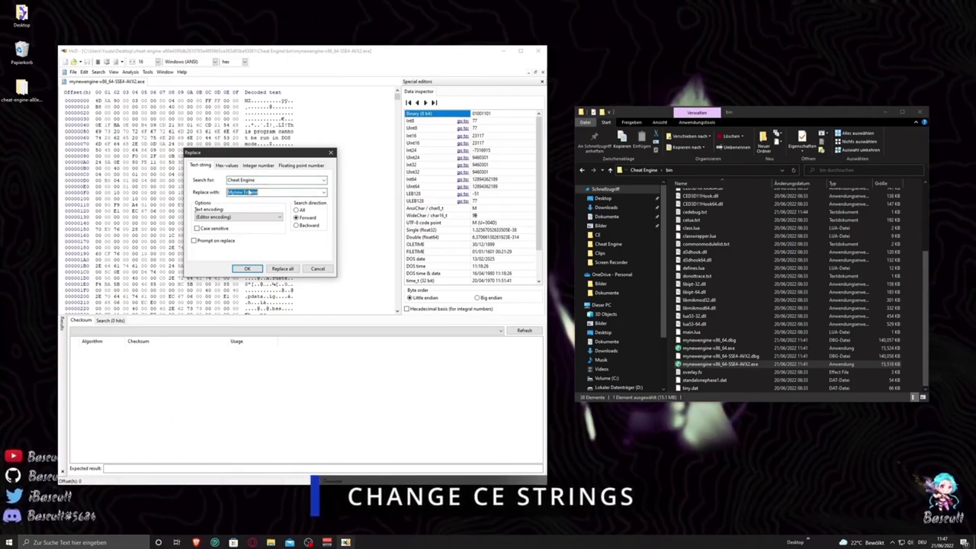
left_click(251, 192)
left_click_drag(227, 192, 260, 192)
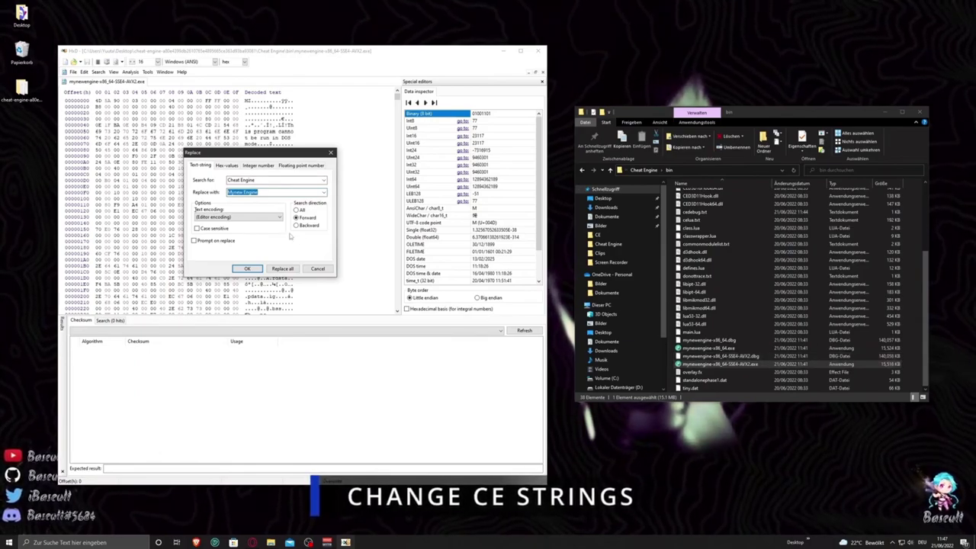
left_click(297, 217)
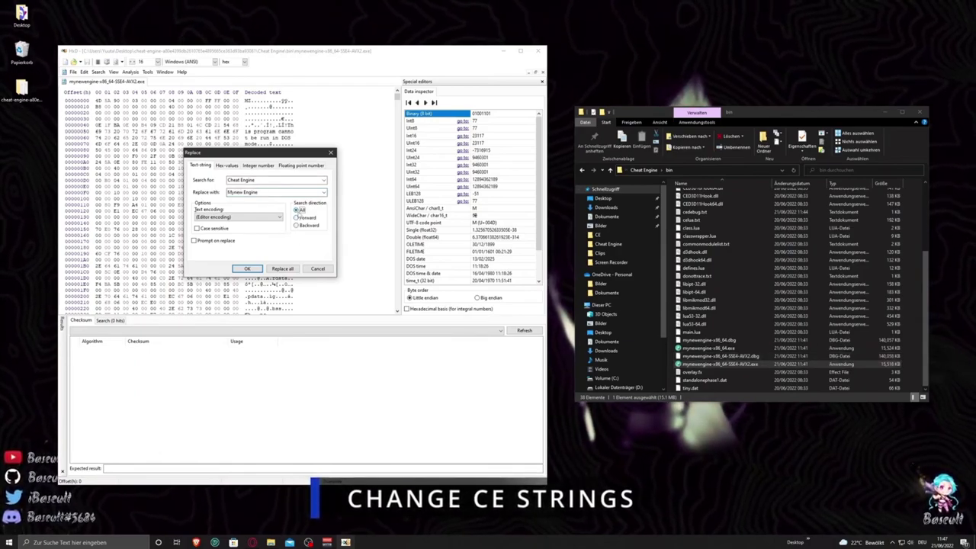
left_click(206, 228)
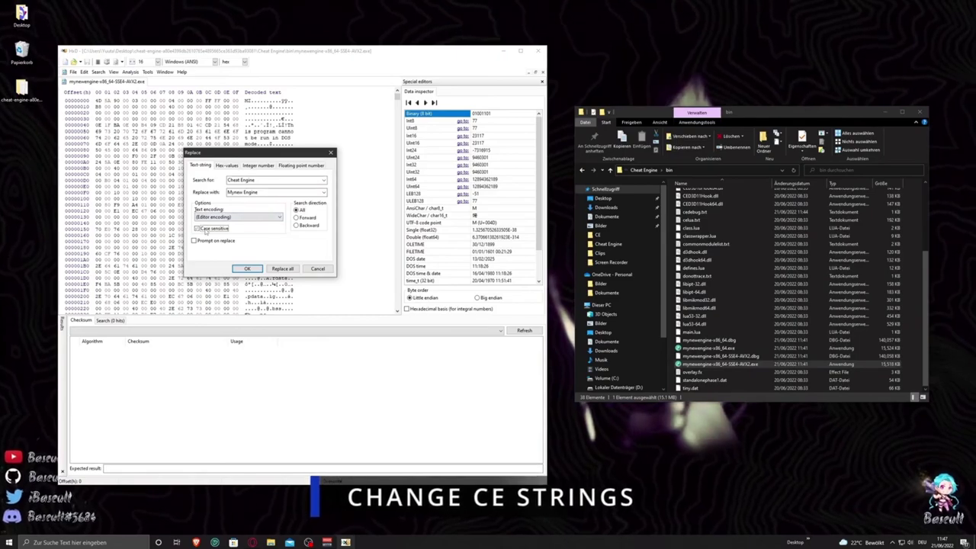
left_click(290, 269)
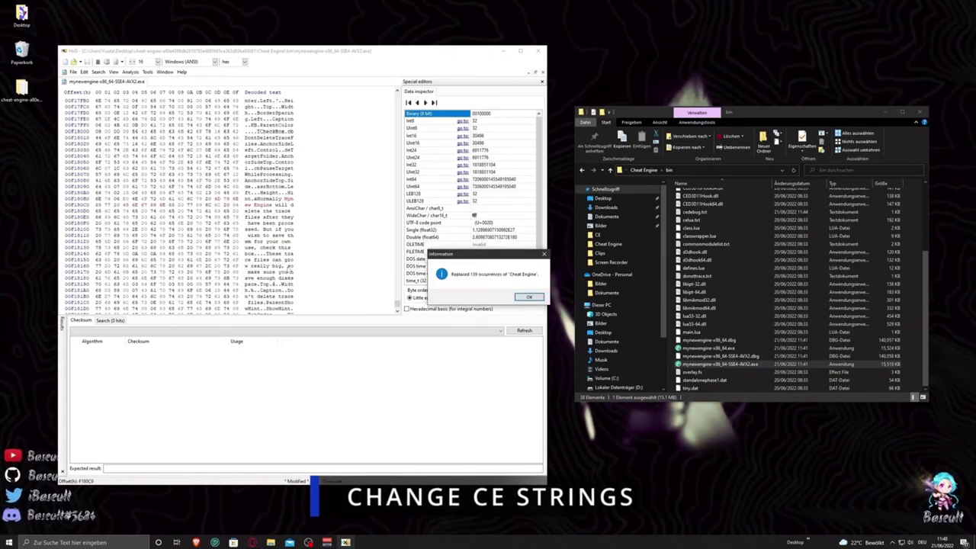
left_click(525, 297)
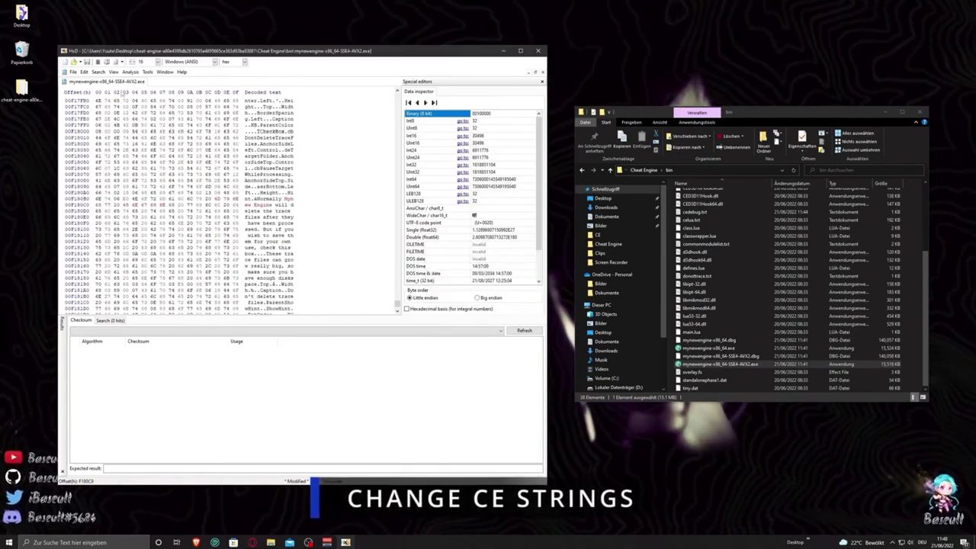
Replace all case-sensitive occurrences of "cheat engine" with "mynew engine"
left_click(99, 72)
left_click(114, 100)
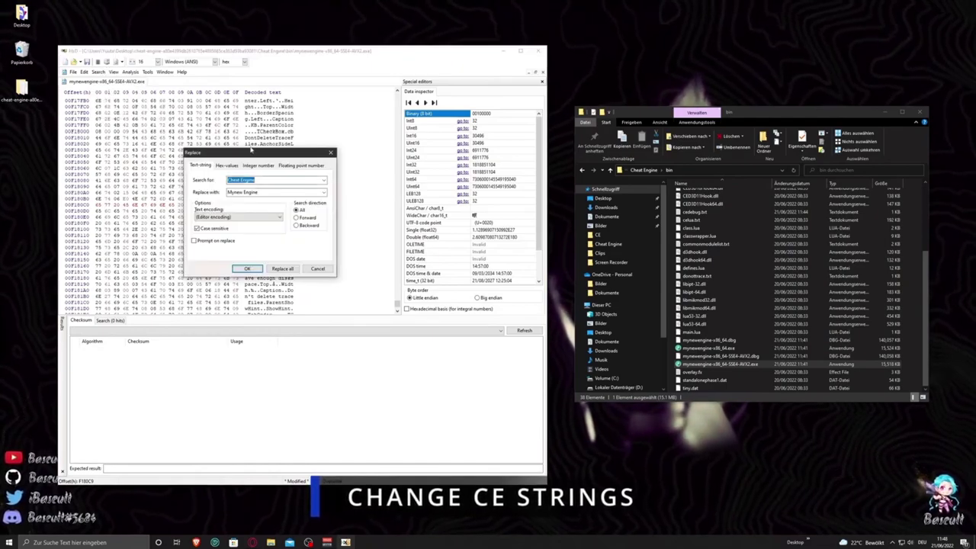
left_click(241, 180)
left_click(231, 180)
key("BackSpace")
type("c")
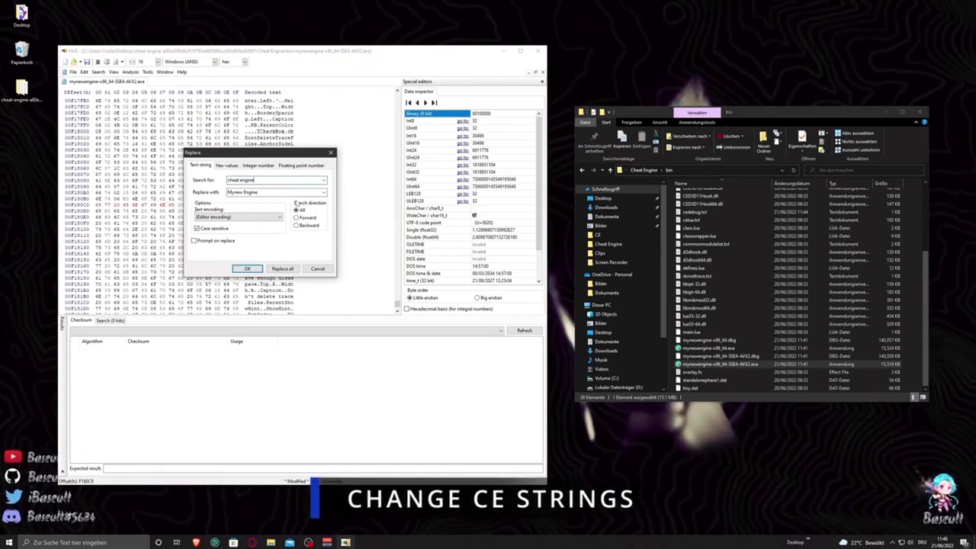
left_click_drag(263, 193, 229, 193)
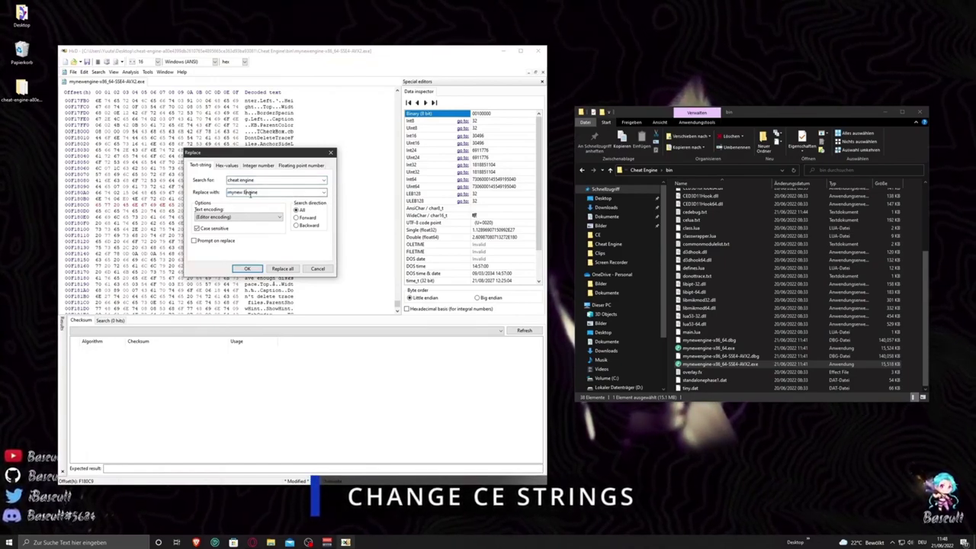
left_click(291, 269)
left_click(525, 297)
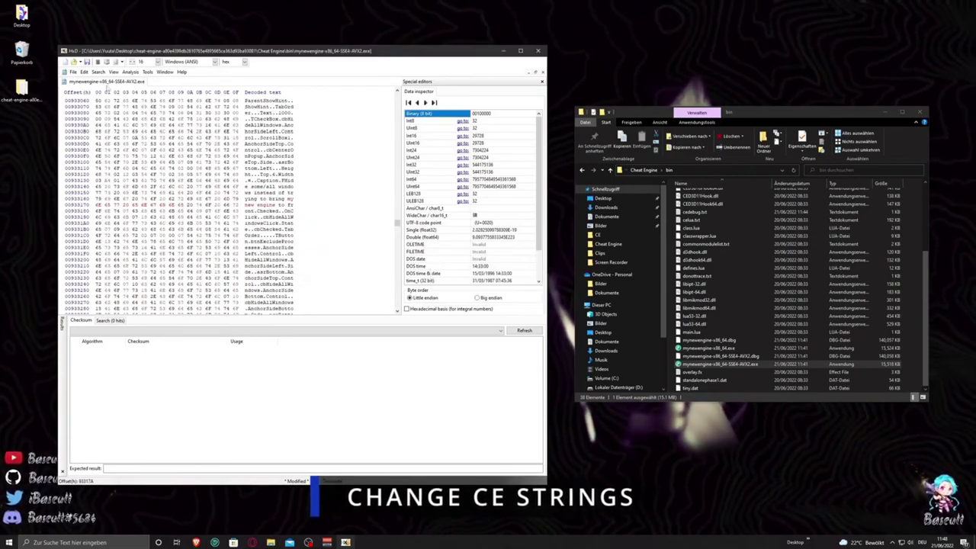
Replace all case-sensitive occurrences of "cheatengine" with "mynewengine"
left_click(98, 71)
left_click(110, 91)
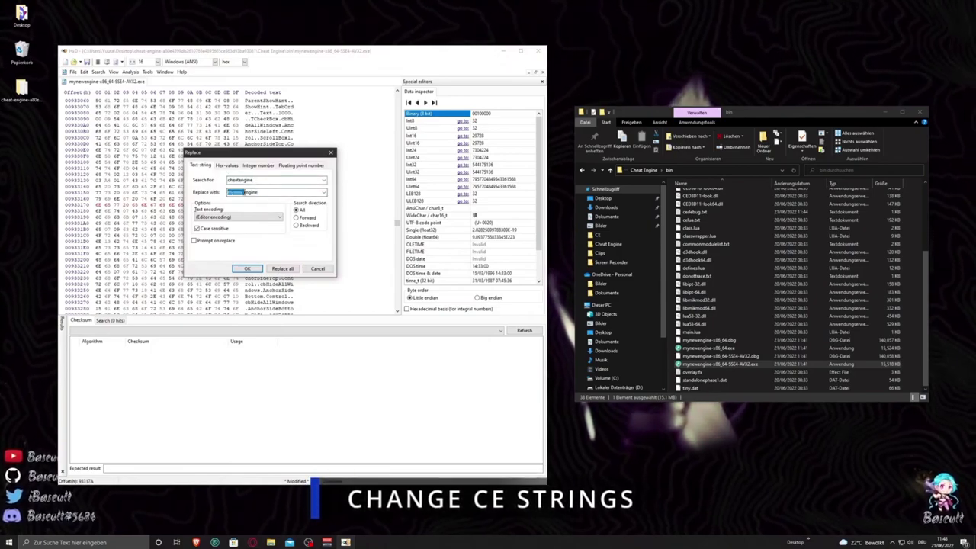
left_click(284, 269)
left_click(525, 296)
Replace all case-sensitive occurrences of "CheatEngine" with "MynewEngine" using the editor encoding
left_click(97, 72)
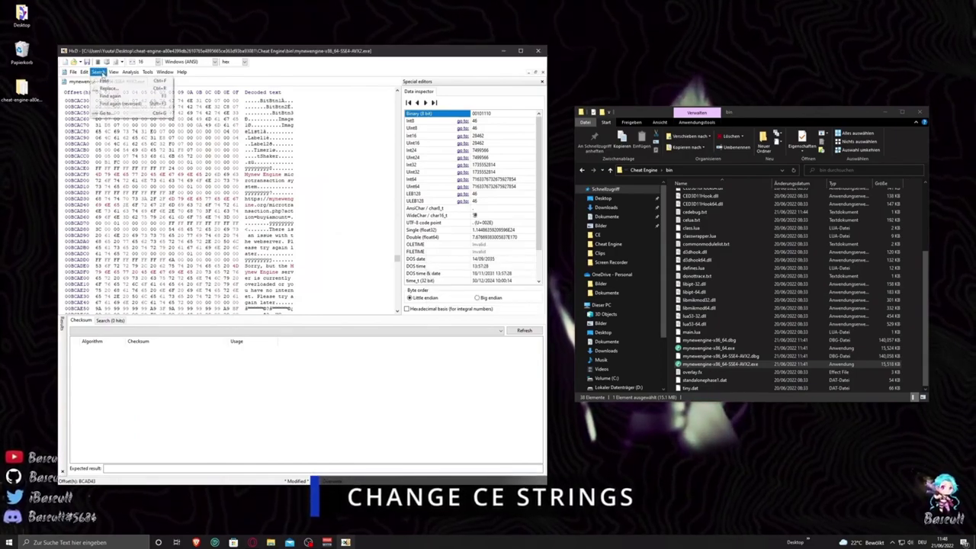
left_click(110, 91)
key("Left")
key("BackSpace")
type("C")
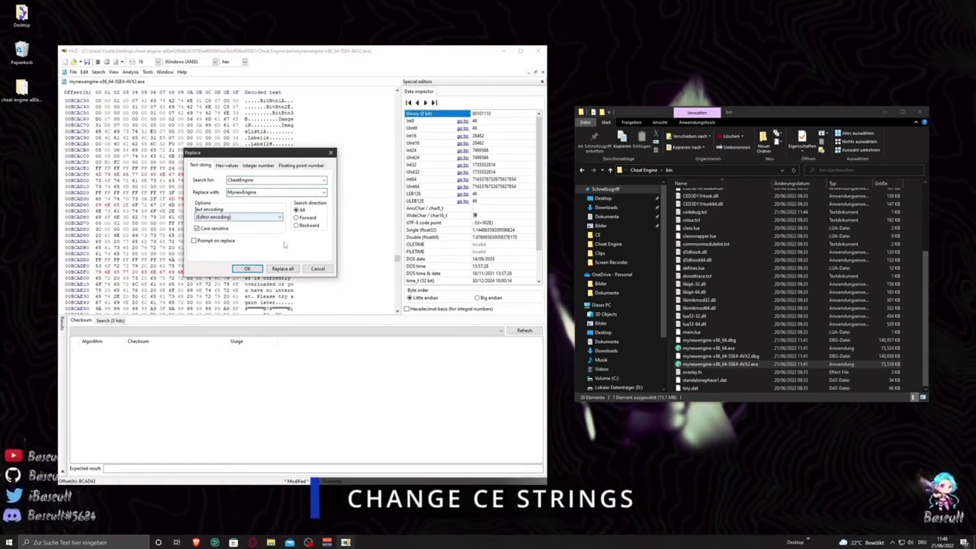
left_click(282, 268)
left_click(526, 296)
Change the text encoding to Unicode (UTF-16 little endian) and replace all "CheatEngine" strings with "MynewEngine"
left_click(97, 71)
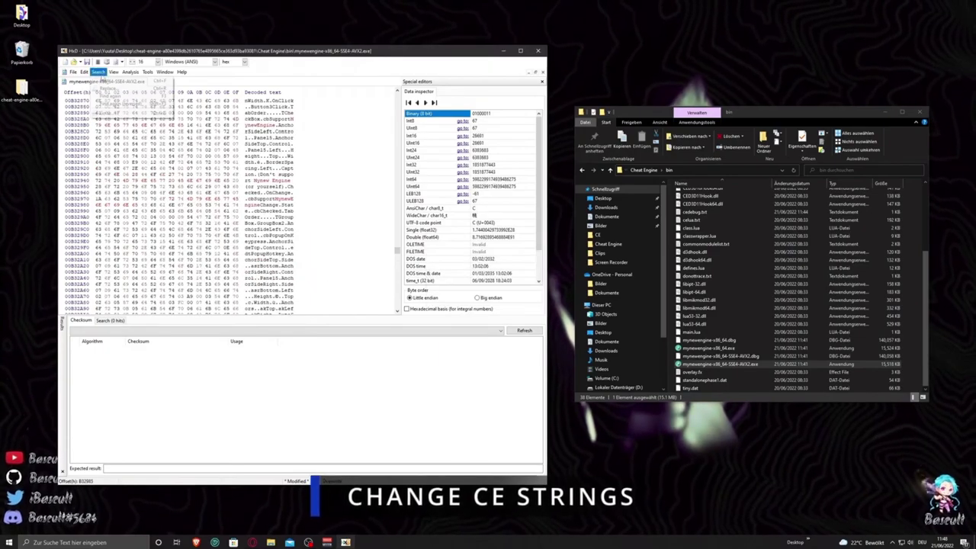
left_click(113, 99)
left_click(236, 220)
left_click(229, 227)
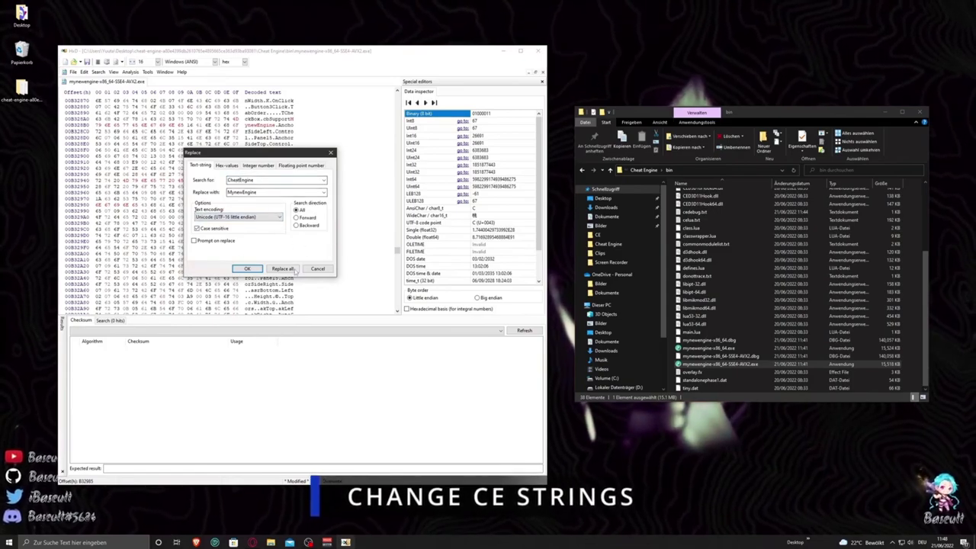
left_click(282, 269)
left_click(525, 296)
Replace all UTF-16 little endian occurrences of "Cheat Engine" with "Mynew Engine"
left_click(97, 72)
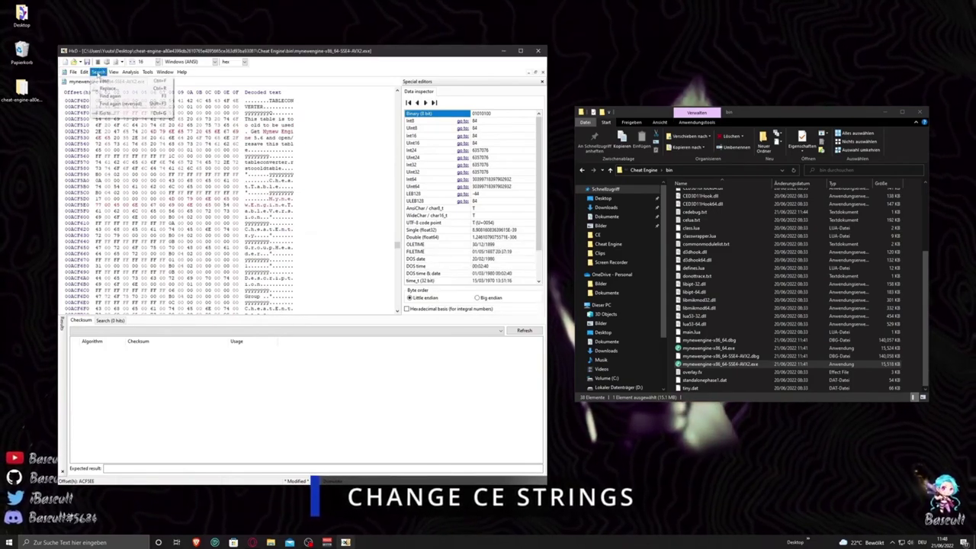
left_click(113, 99)
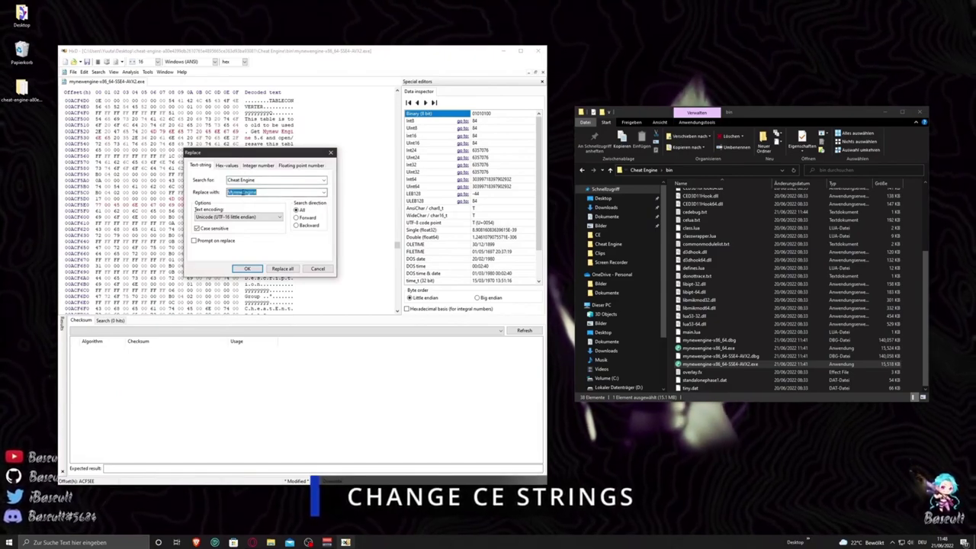
left_click(290, 269)
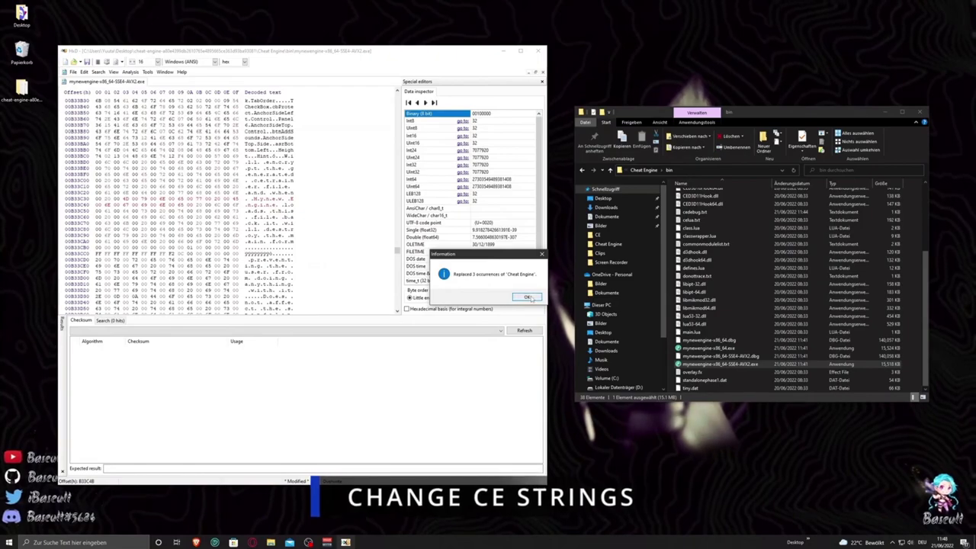
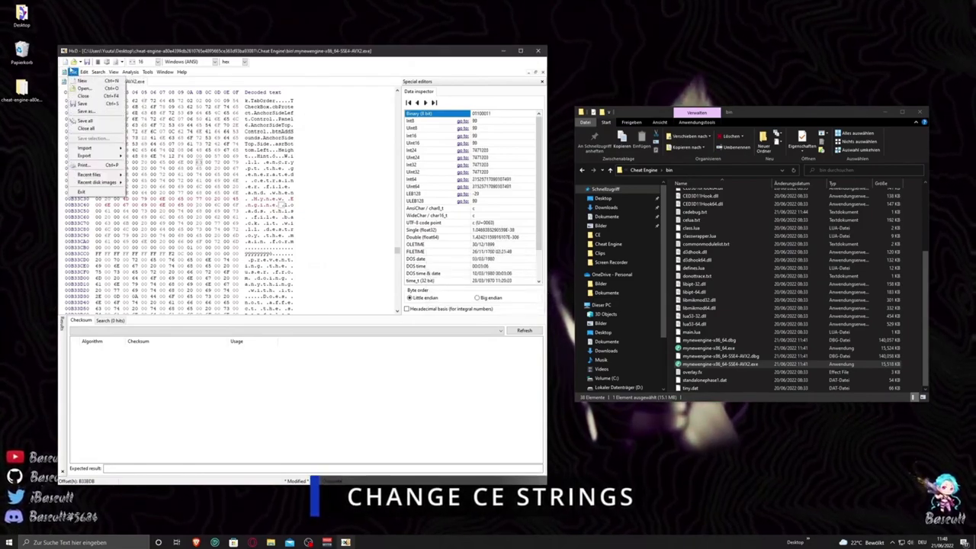
Save the modified mynewengine-x86_64-SSE4-AVX2.exe
key("Down")
key("Down")
key("Return")
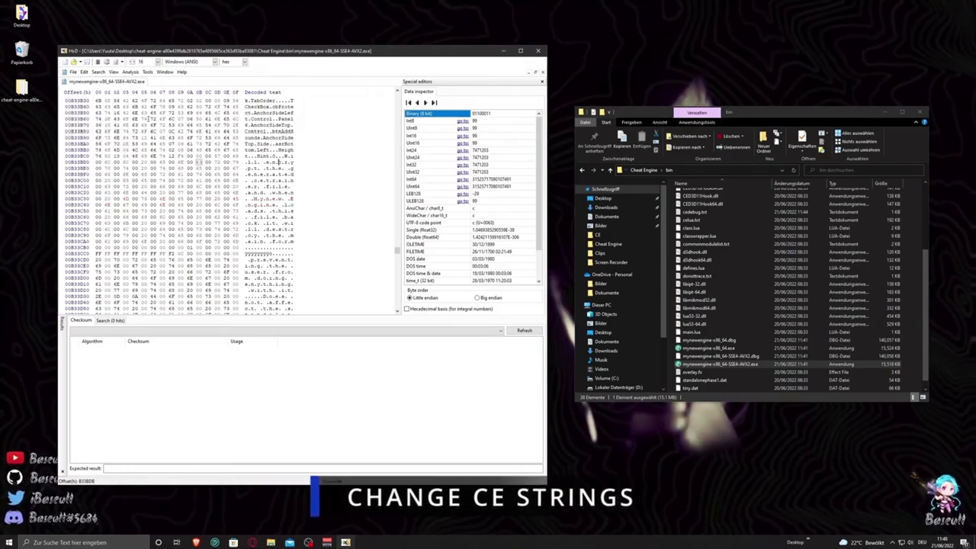
Close HxD, launch mynewengine-x86_64-SSE4-AVX2.exe from the bin folder and dismiss its startup error messages
left_click(538, 50)
scroll(757, 279, "down", 1)
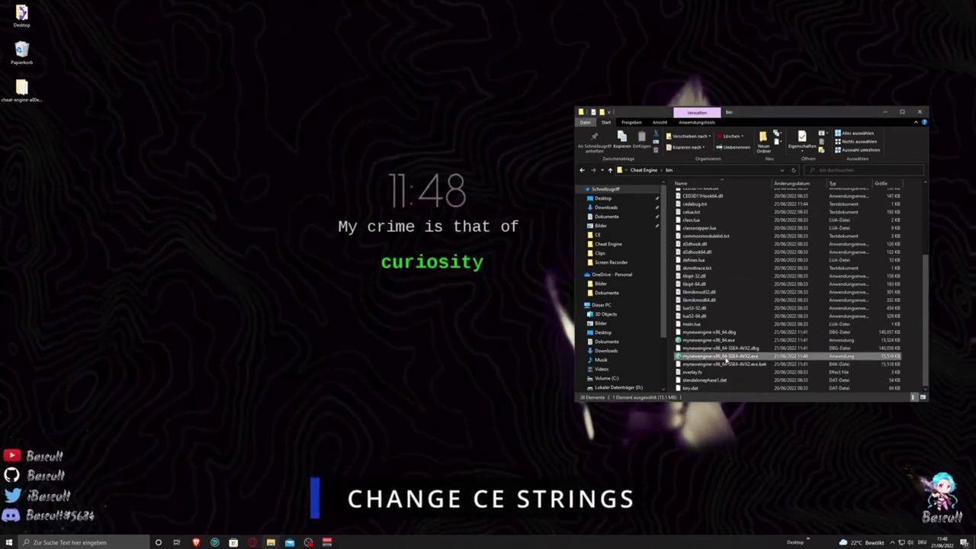
double_click(777, 359)
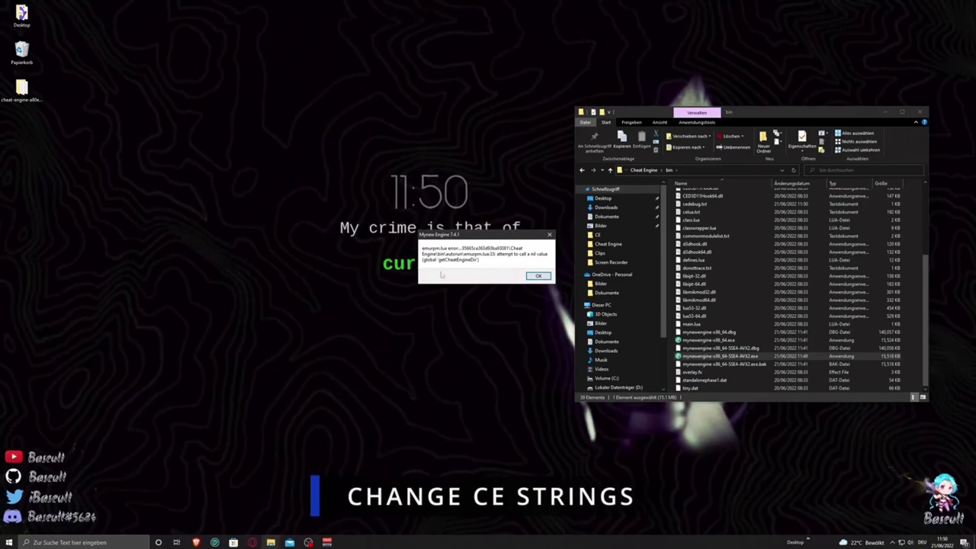
left_click(538, 276)
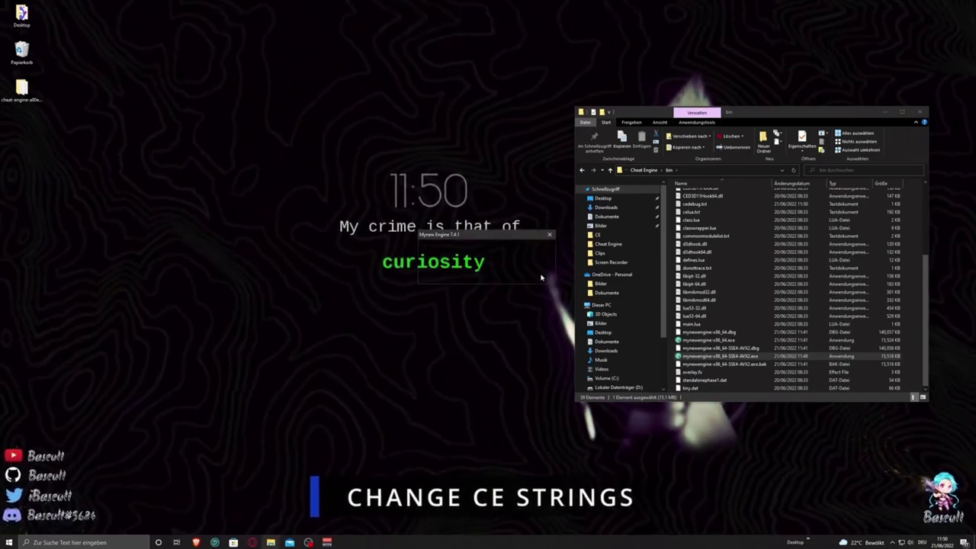
left_click(538, 276)
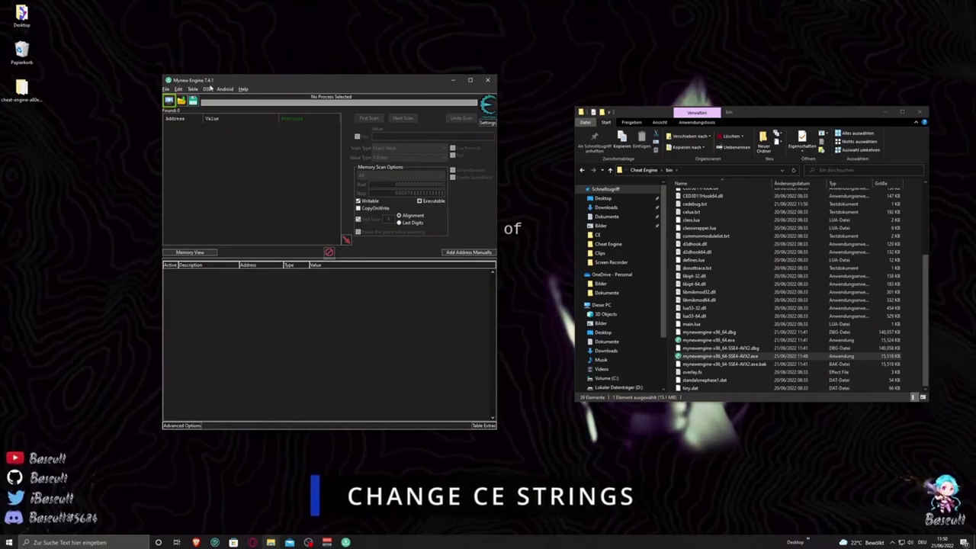
Check the renamed Help entries and the About window of Mynew Engine, and close the program
left_click(231, 90)
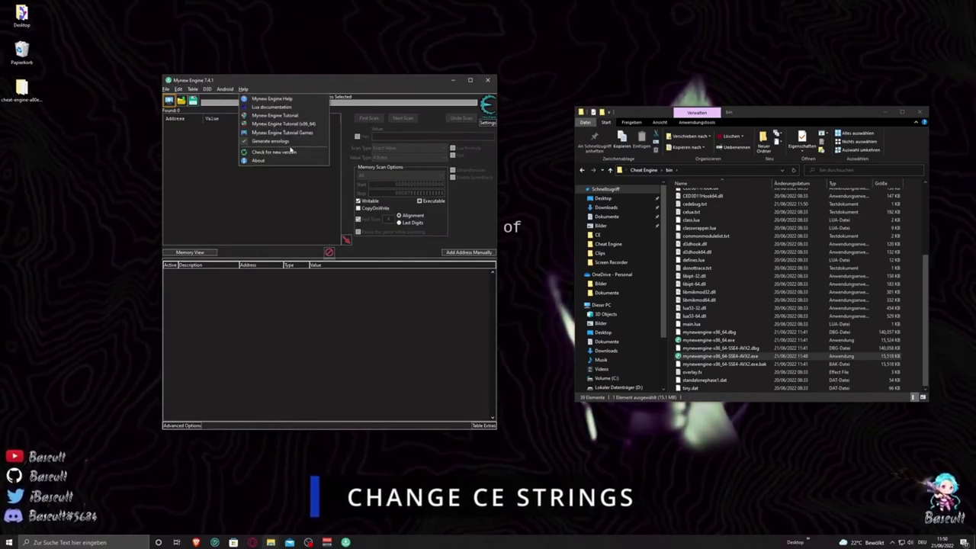
left_click(289, 160)
left_click_drag(467, 222, 359, 292)
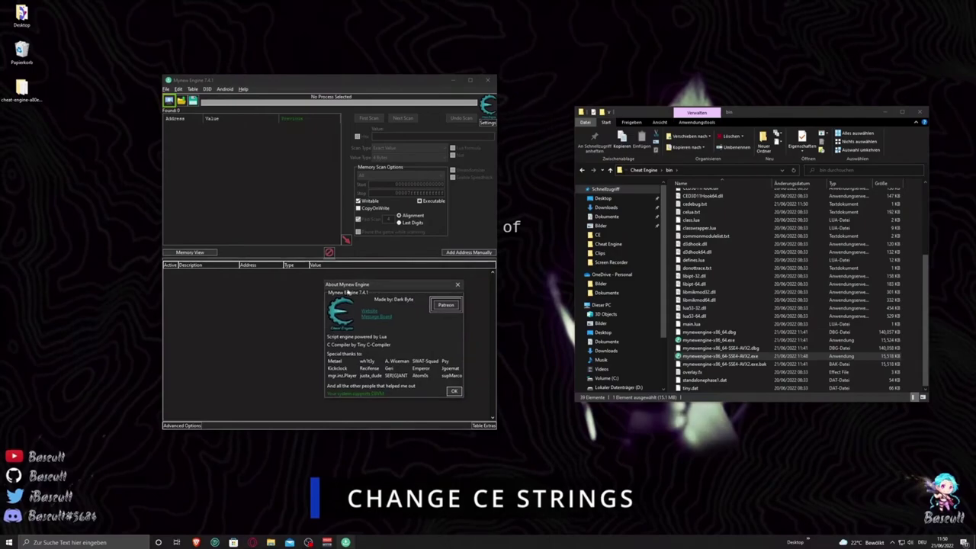
left_click_drag(428, 287, 384, 285)
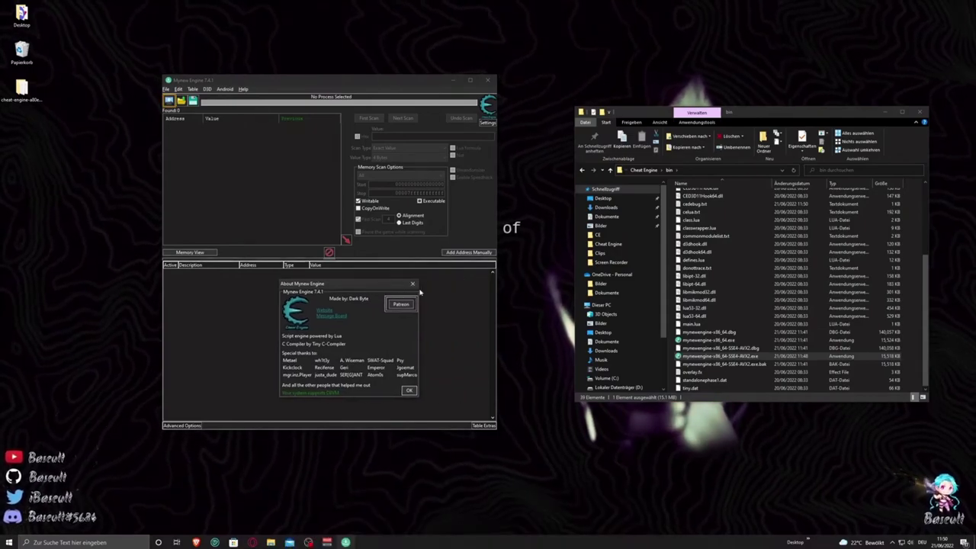
left_click(414, 283)
left_click(488, 80)
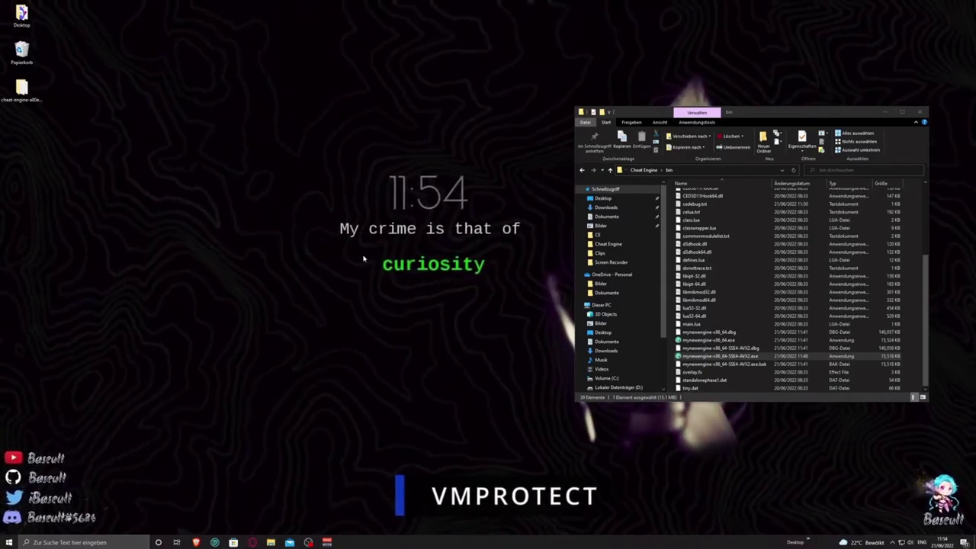
Search the installed apps for VMProtect Ultimate
key("super")
type("vm")
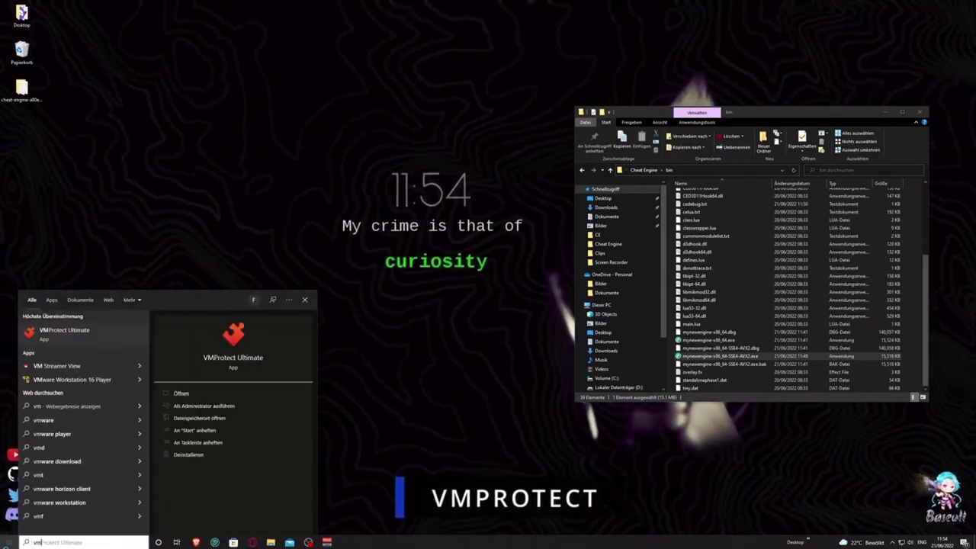
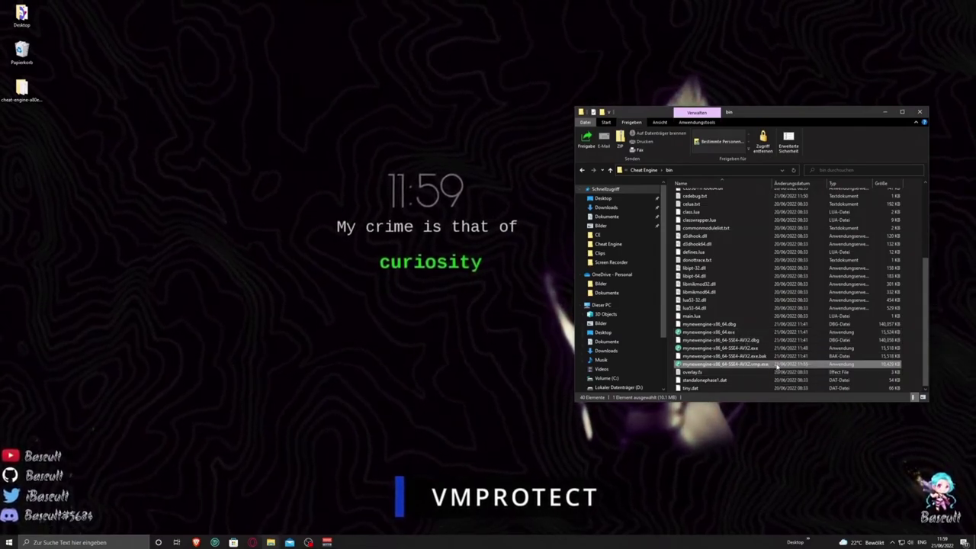
Run mynewengine-x86_64.exe from the bin folder, dismiss its startup errors and view its About information
double_click(708, 333)
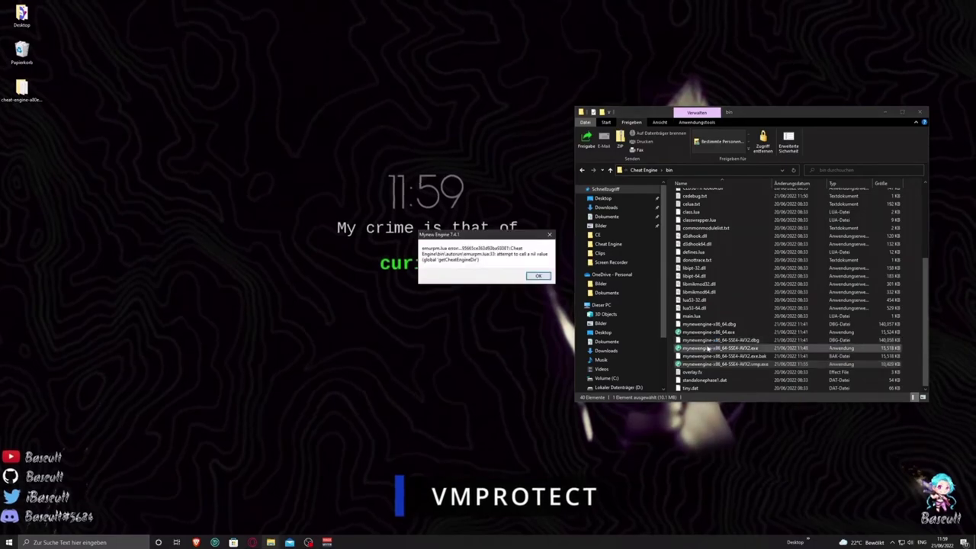
left_click(543, 277)
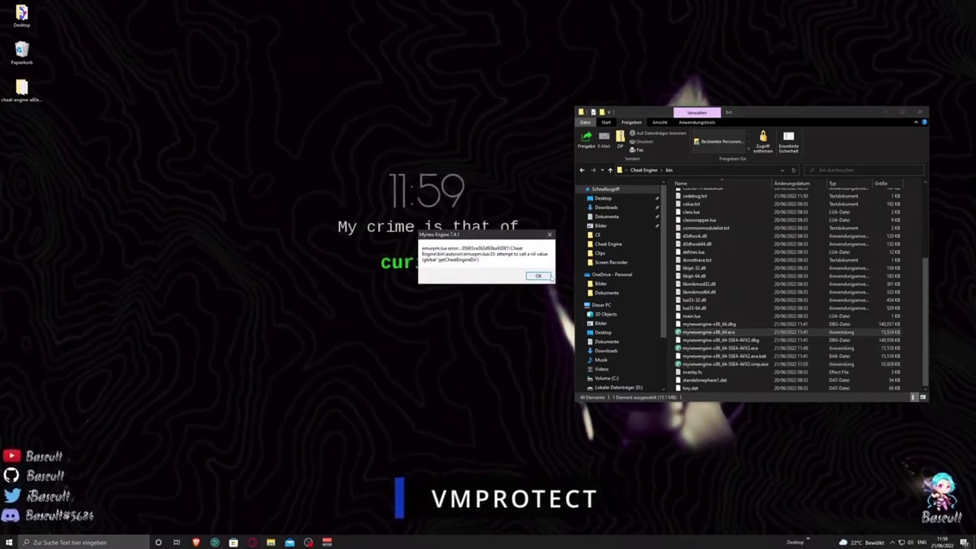
key("Return")
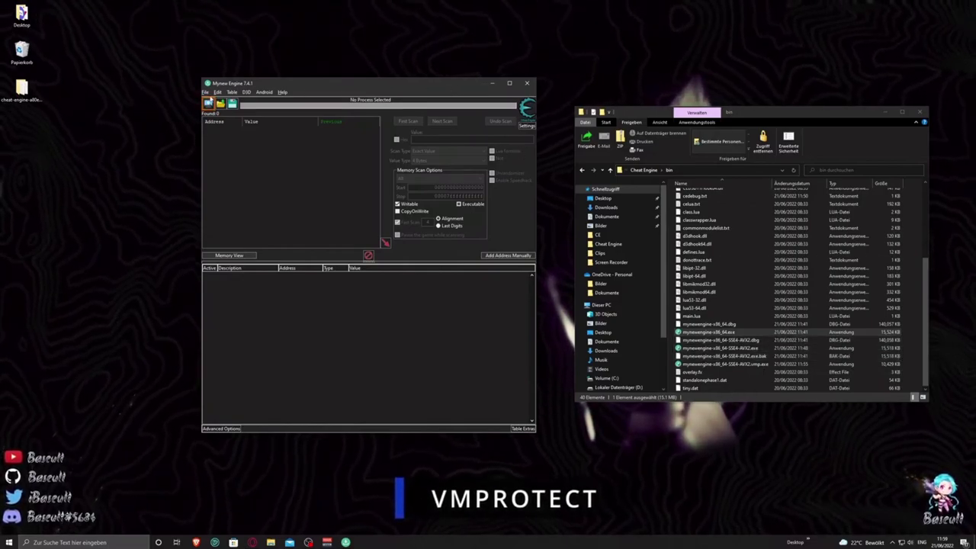
mouse_move(283, 92)
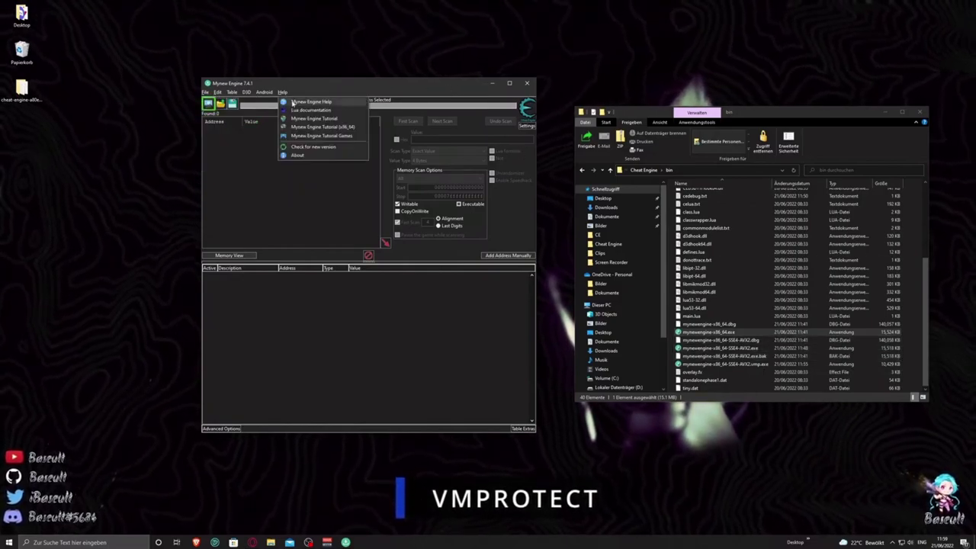
left_click(303, 157)
left_click(551, 221)
Inspect the file details of mynewengine-x86_64-SSE4-AVX2.vmp.exe in the bin folder beside the unprotected executable
left_click(751, 364)
left_click(717, 347)
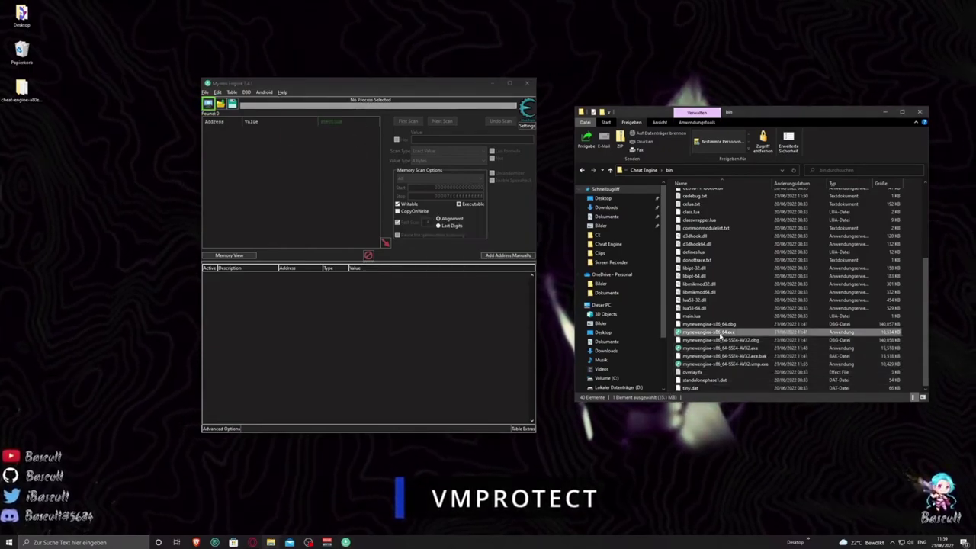
mouse_move(764, 365)
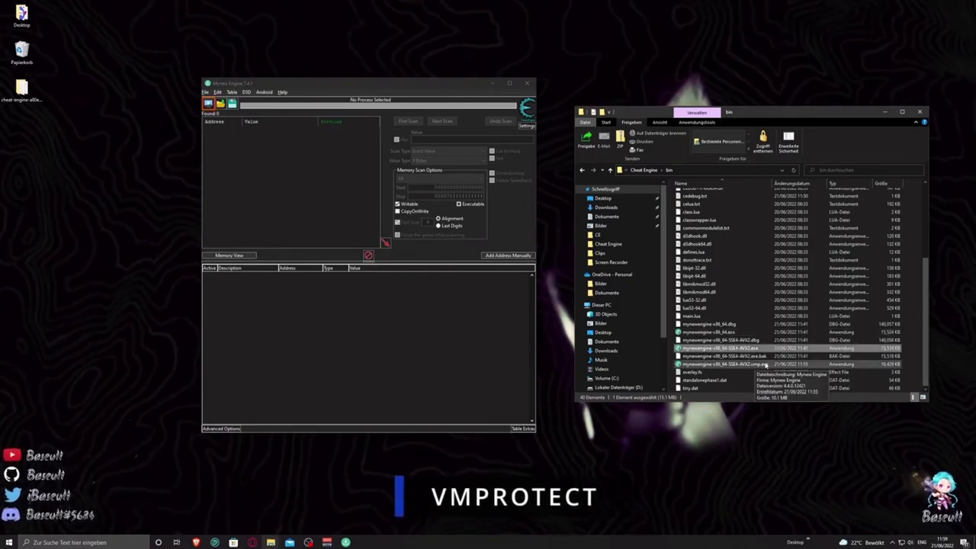
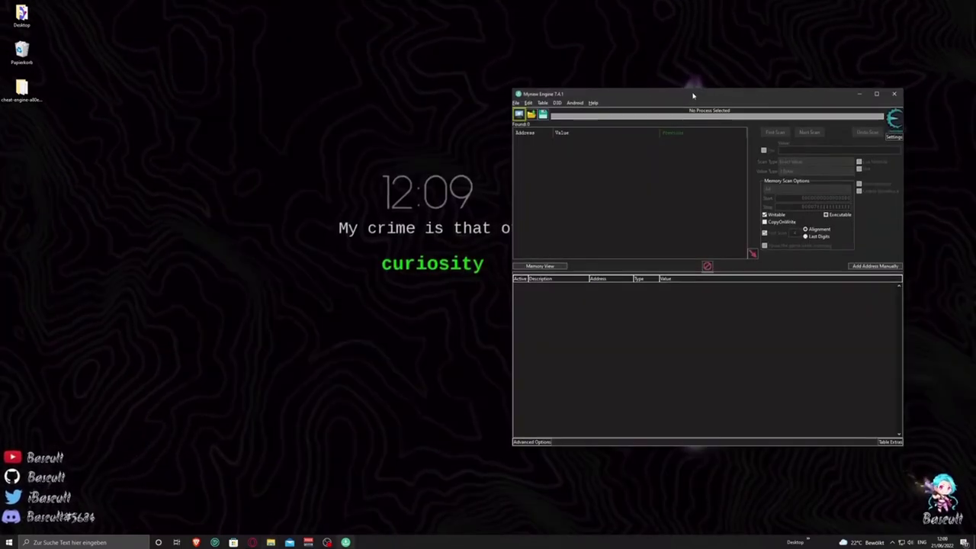
Switch to the browser and copy the full renameComponents Lua script from the GitHub issue about changing form captions
left_click_drag(692, 96, 707, 93)
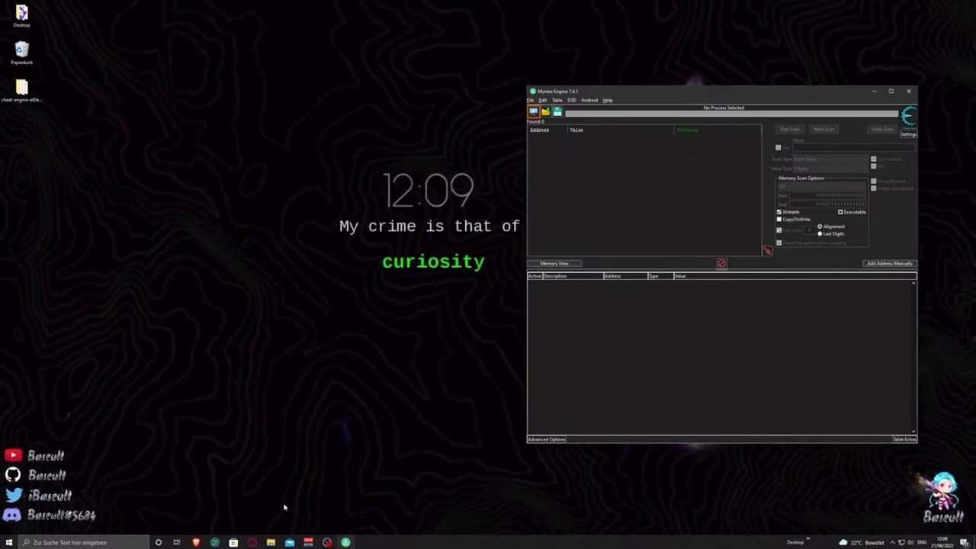
left_click(251, 542)
left_click(59, 200)
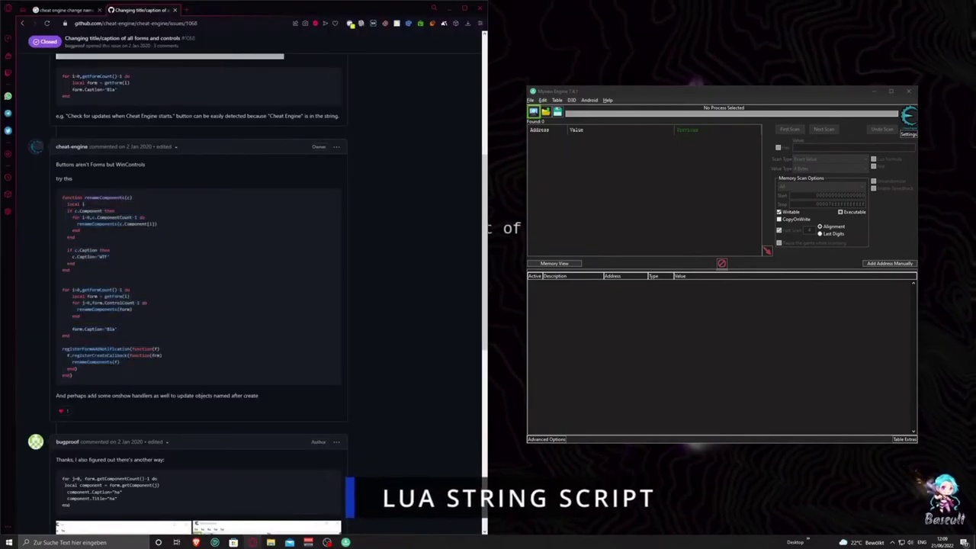
left_click_drag(63, 199, 92, 376)
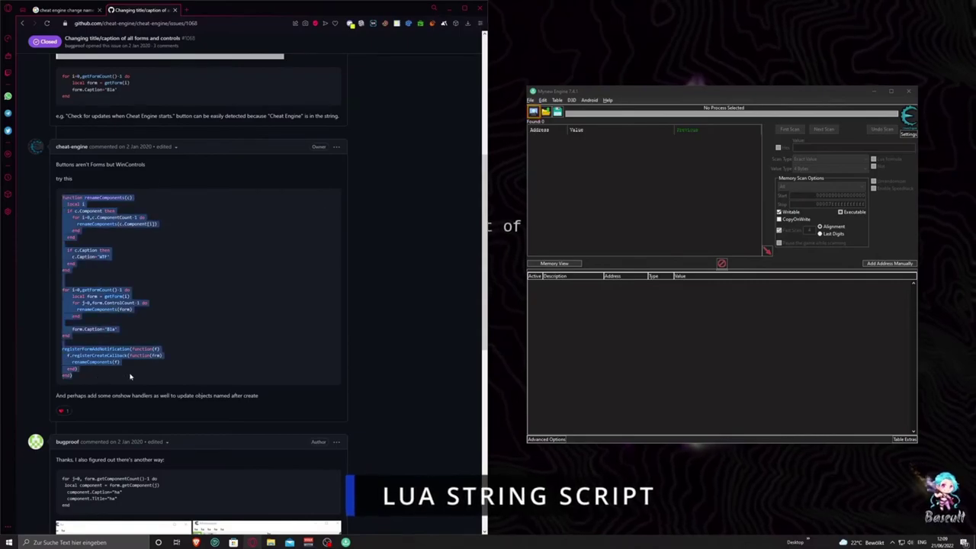
left_click(442, 10)
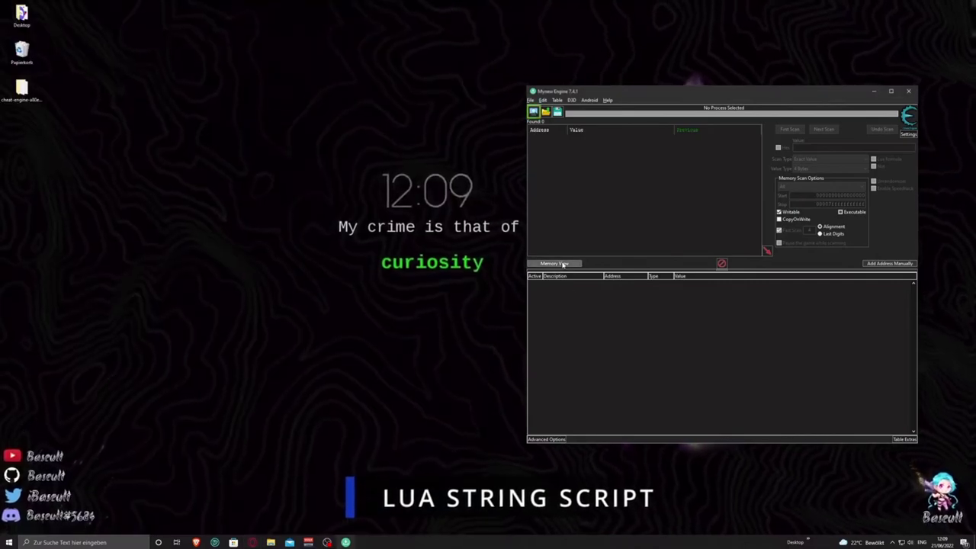
Open the Memory Viewer and bring up the Lua Engine from it
left_click(560, 263)
left_click_drag(444, 141, 347, 137)
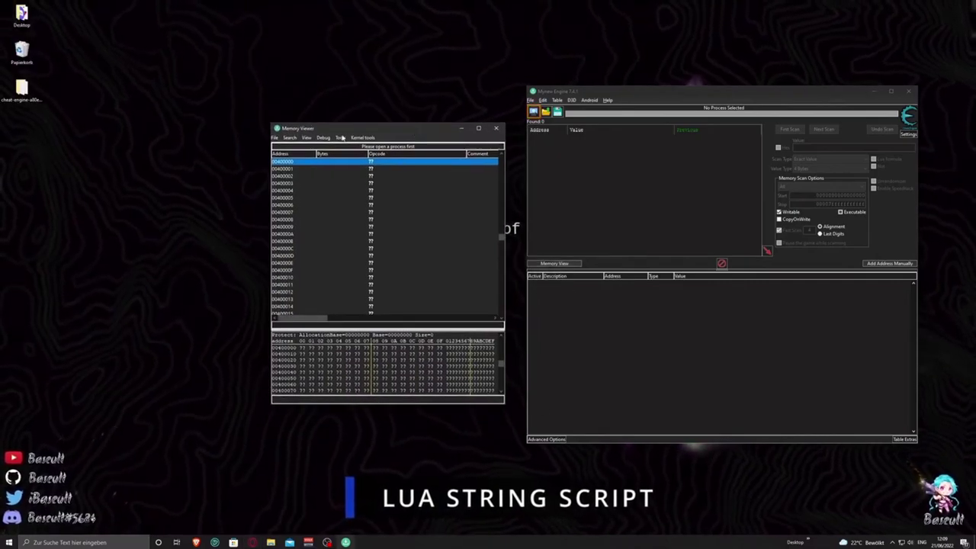
left_click(341, 137)
left_click(337, 278)
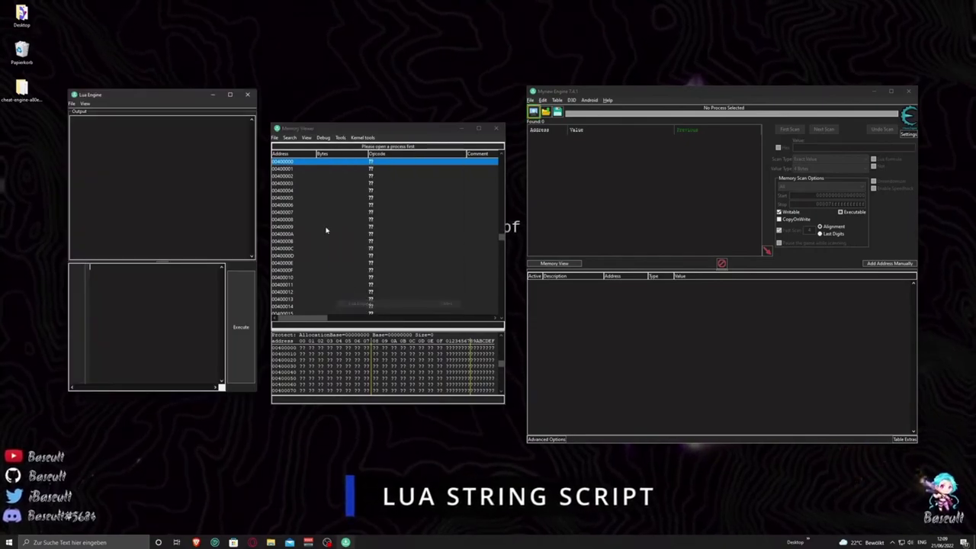
Paste and execute the copied renameComponents script in the Lua Engine, and close the Lua Engine and Memory Viewer
left_click_drag(180, 100, 147, 130)
key("ctrl+v")
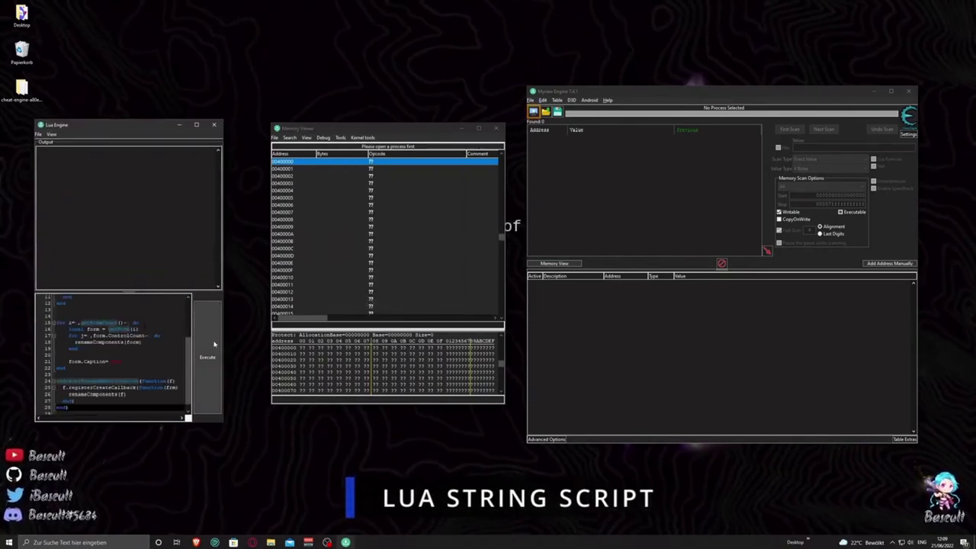
left_click(207, 357)
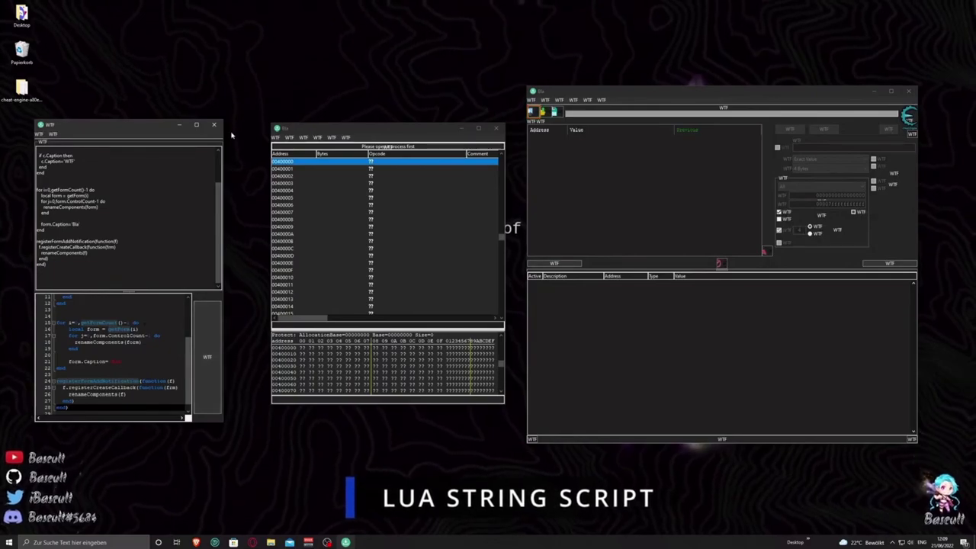
left_click(213, 124)
left_click(496, 127)
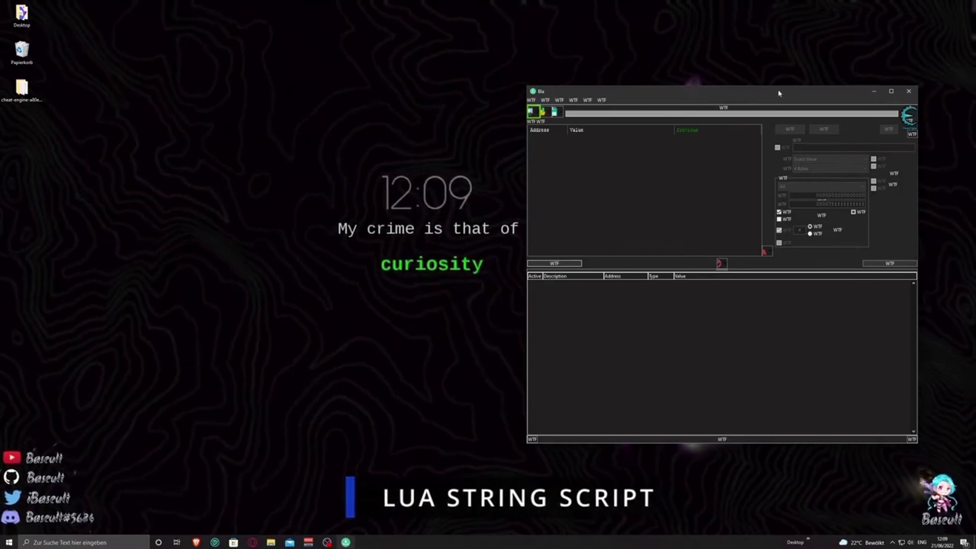
left_click_drag(523, 87, 579, 75)
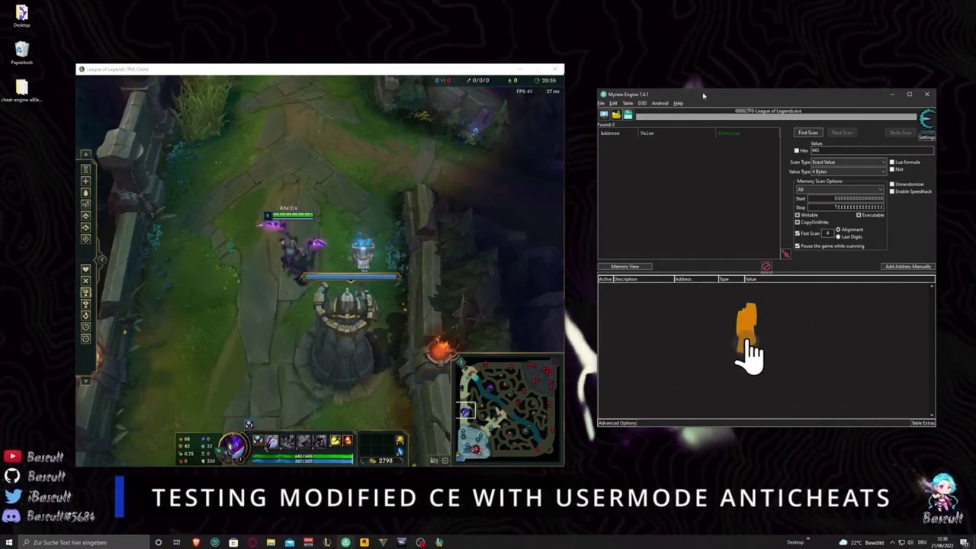
Attach Mynew Engine to the League of Legends.exe process and browse its disassembly in the Memory Viewer
left_click(603, 115)
scroll(399, 276, "down", 1)
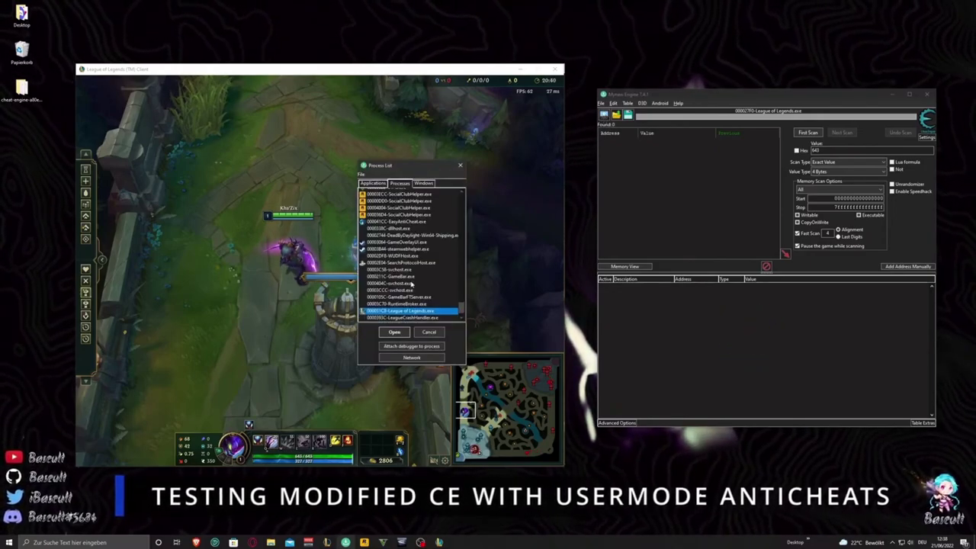
left_click(397, 333)
left_click(624, 266)
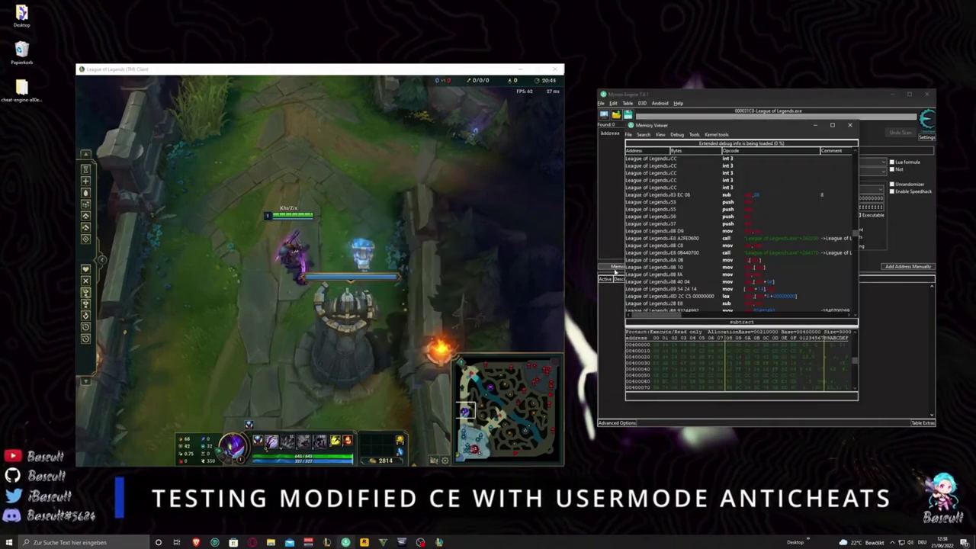
left_click_drag(868, 276, 867, 154)
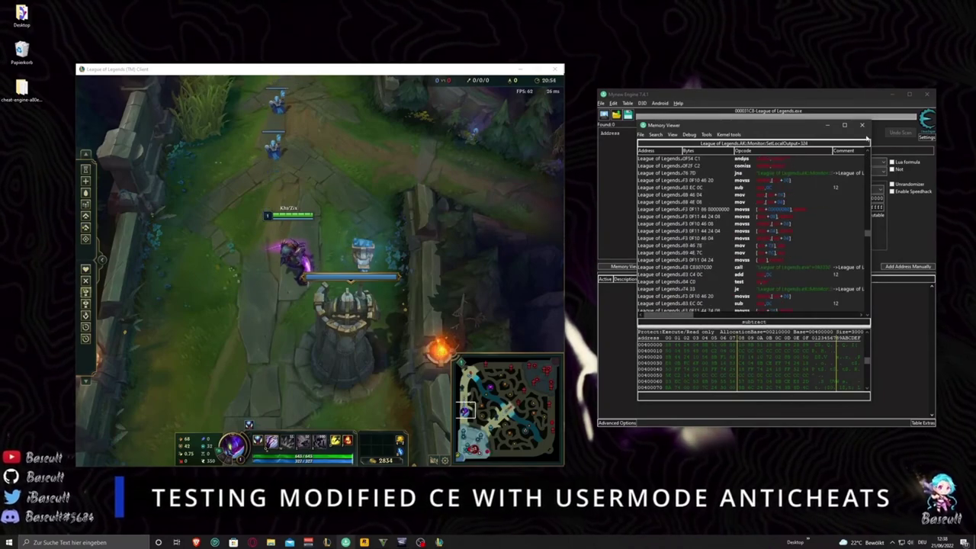
left_click(862, 125)
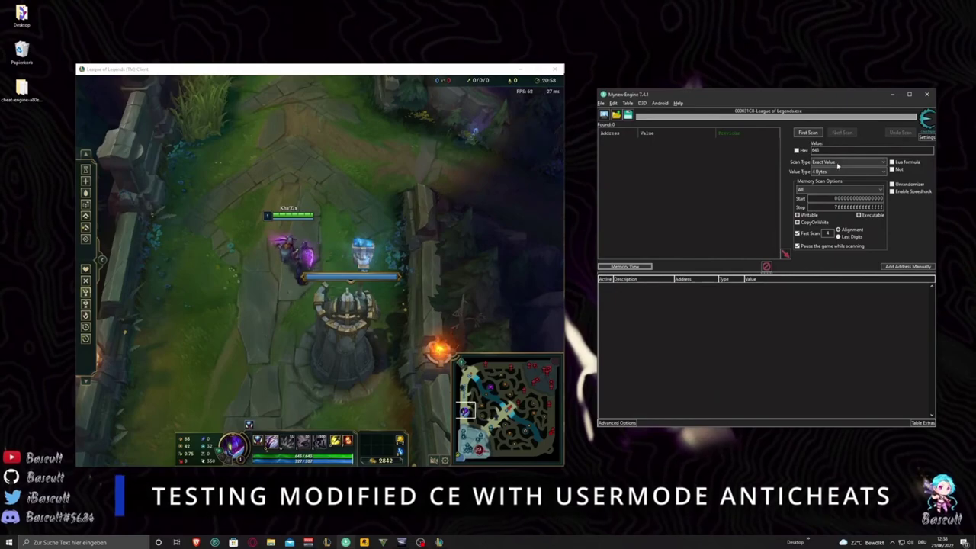
Run a first scan for the exact 4-byte value 643, browse the found addresses and return to the game
double_click(818, 150)
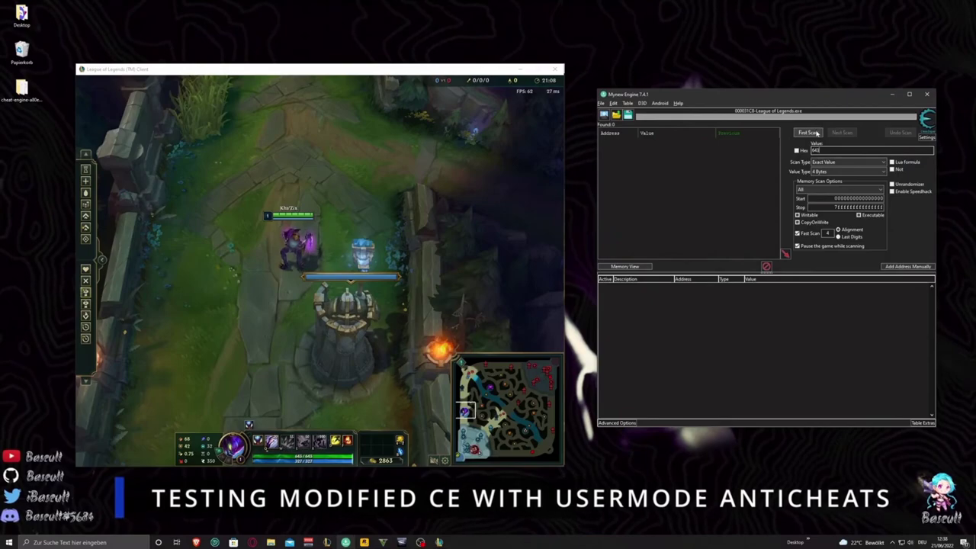
left_click(809, 133)
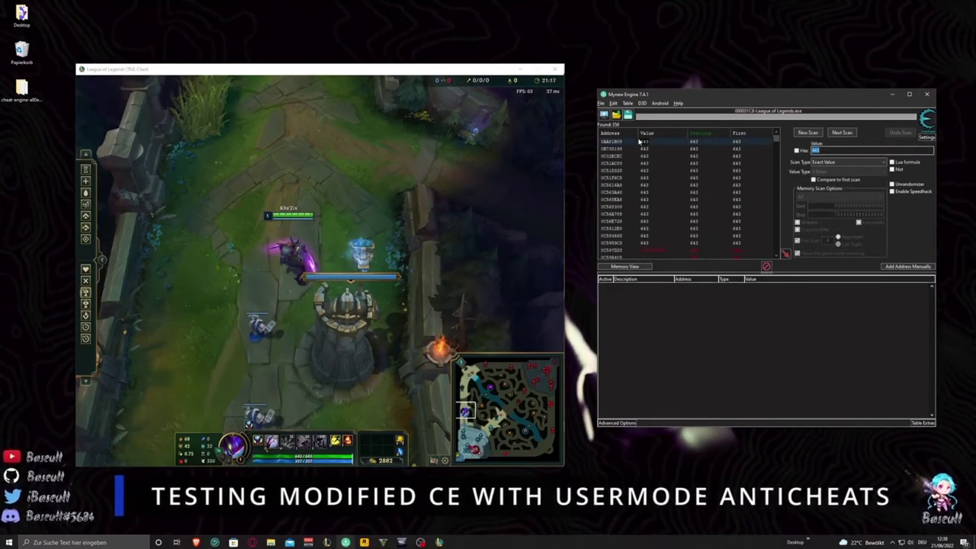
mouse_move(774, 140)
left_mouse_down()
mouse_move(772, 238)
mouse_move(775, 142)
left_mouse_up()
left_click(396, 190)
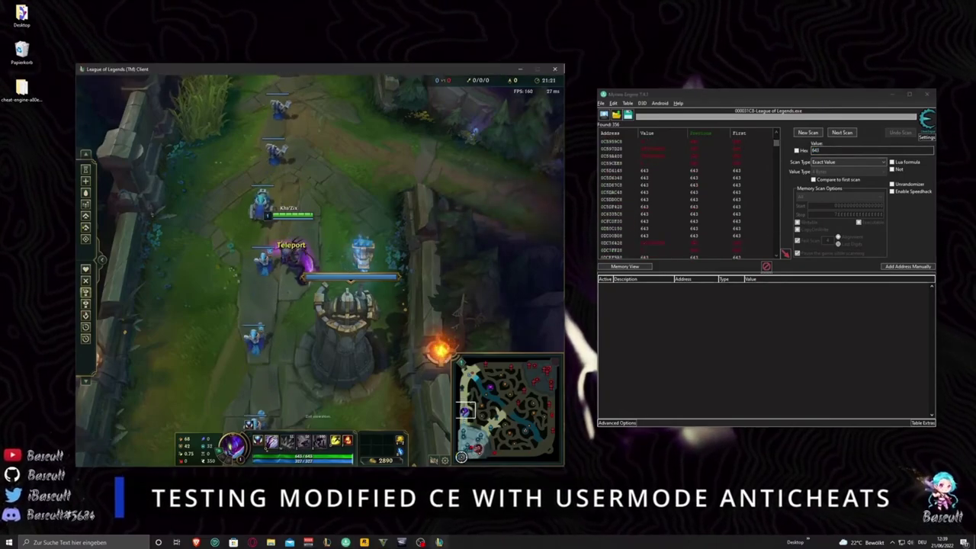
key("p")
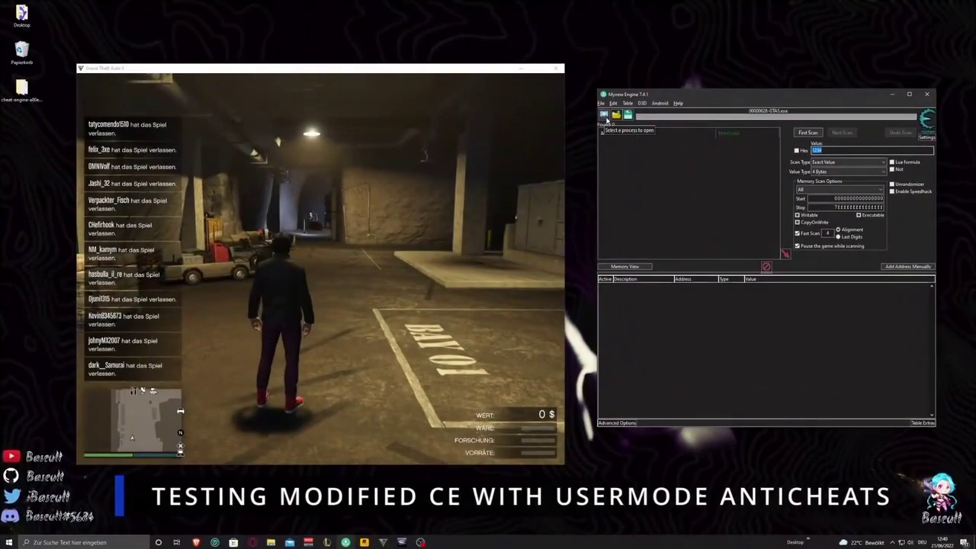
Attach the engine to the GTA5.exe process and run a first scan for 1234 without pausing the game
left_click(603, 114)
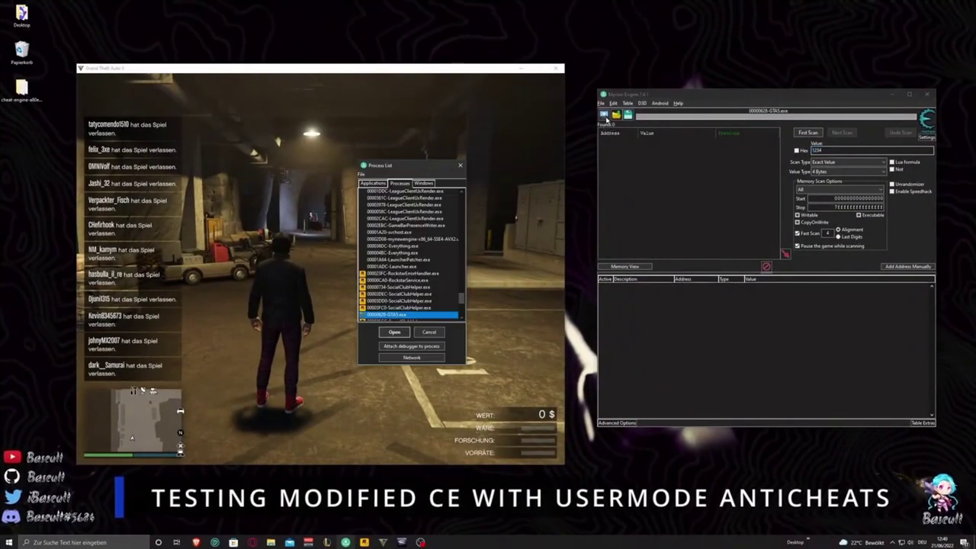
left_click(394, 333)
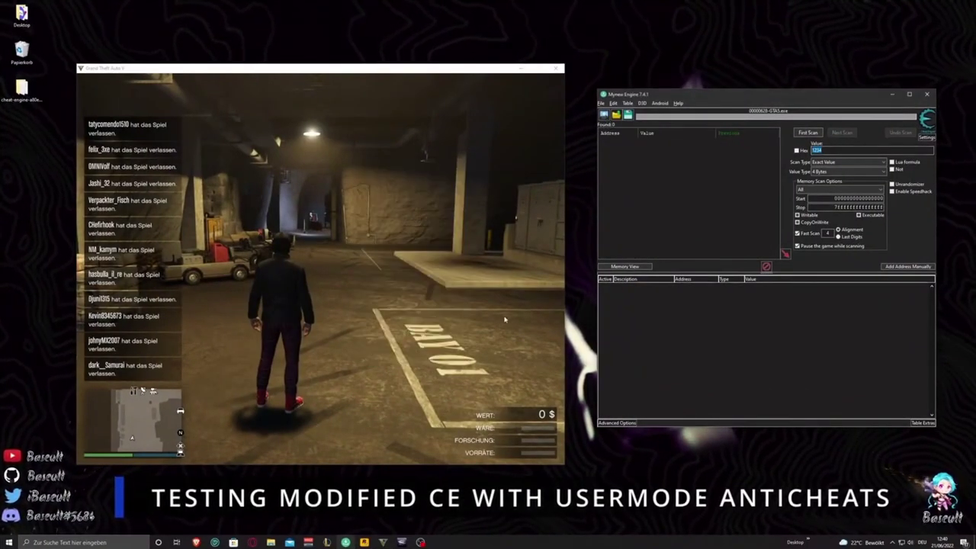
left_click(810, 247)
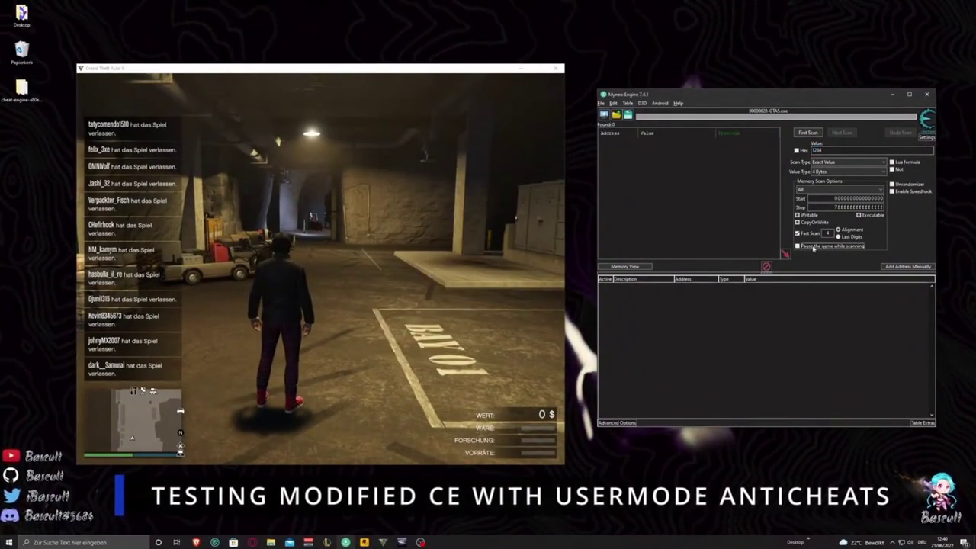
left_click(808, 133)
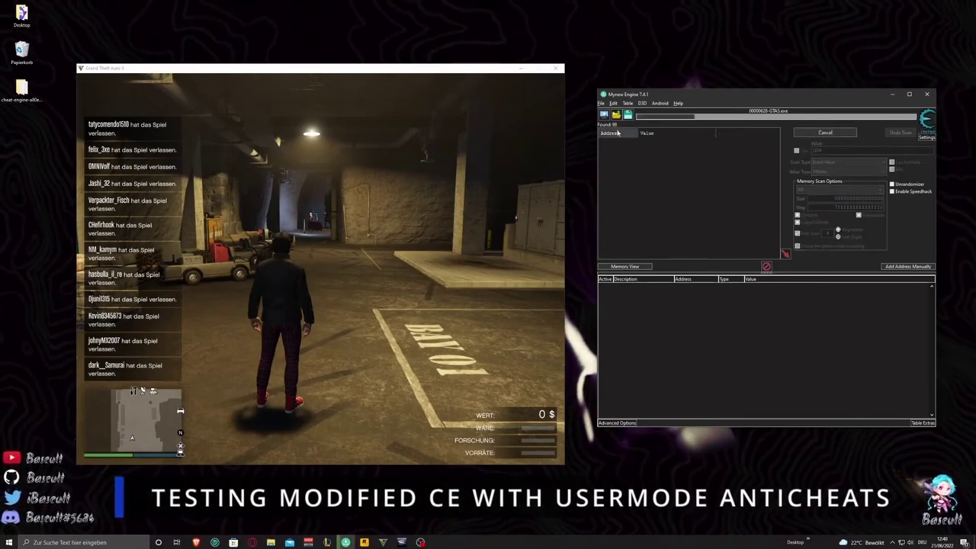
Browse the GTA5.exe process's disassembly in the Memory Viewer while the scan runs
left_click(626, 266)
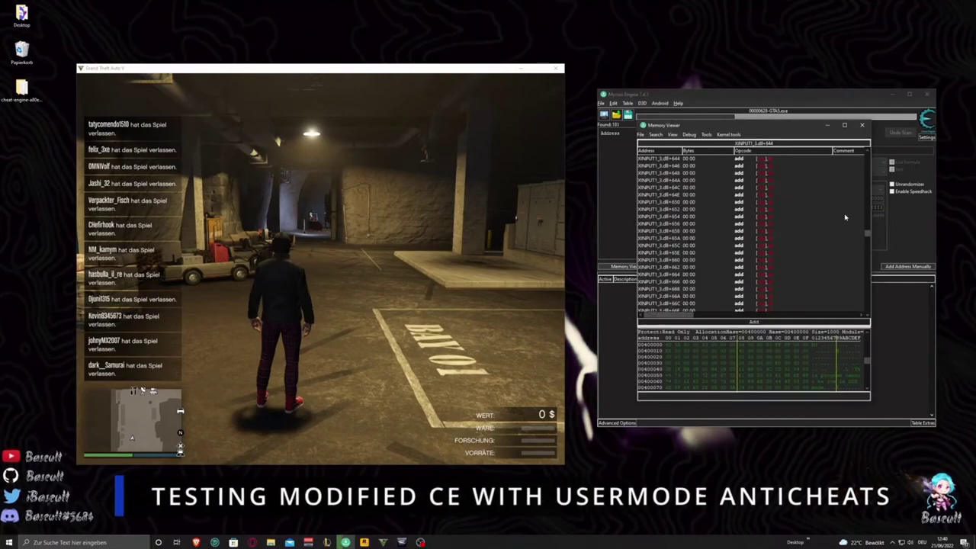
left_click(864, 239)
left_click_drag(866, 234, 867, 286)
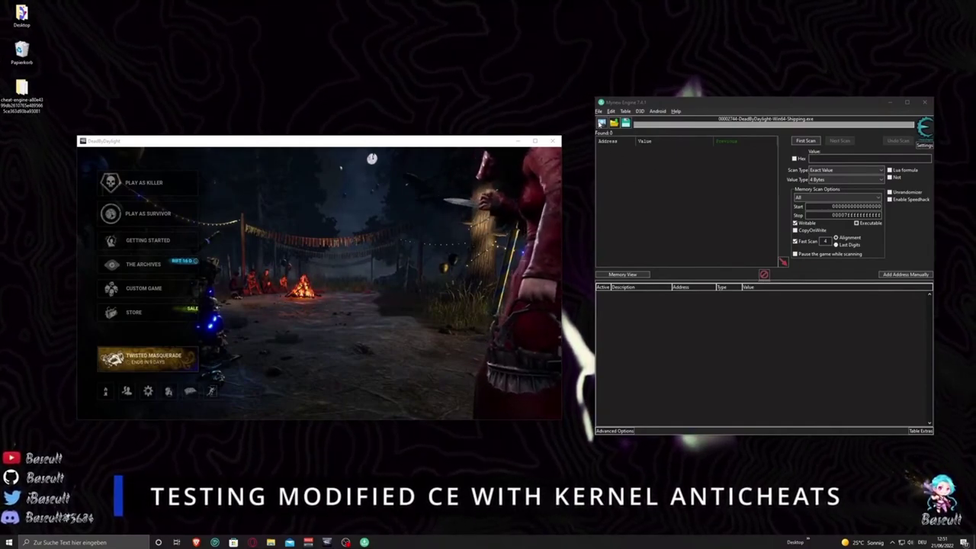
Attach the engine to the DeadByDaylight process and test memory access with the Memory Viewer and a first scan for 1234
left_click(602, 123)
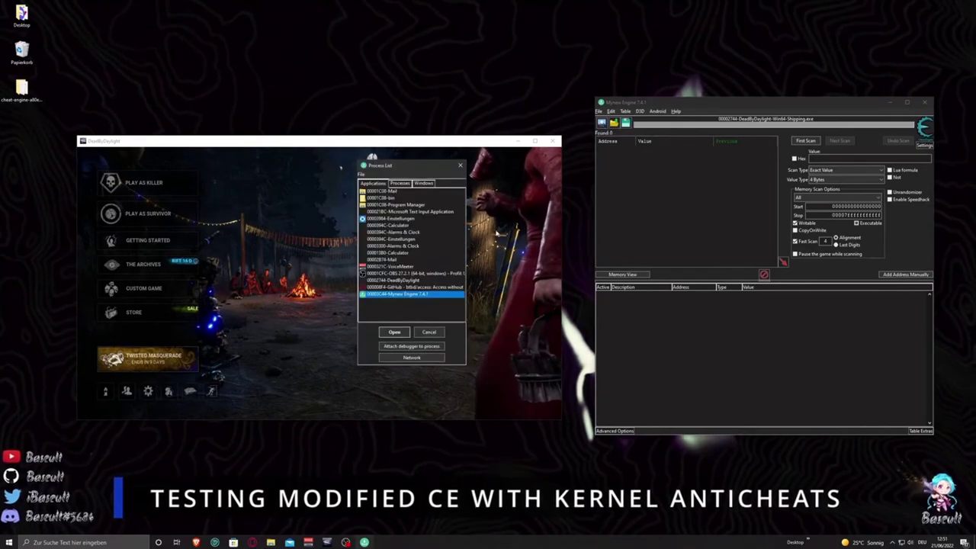
double_click(399, 280)
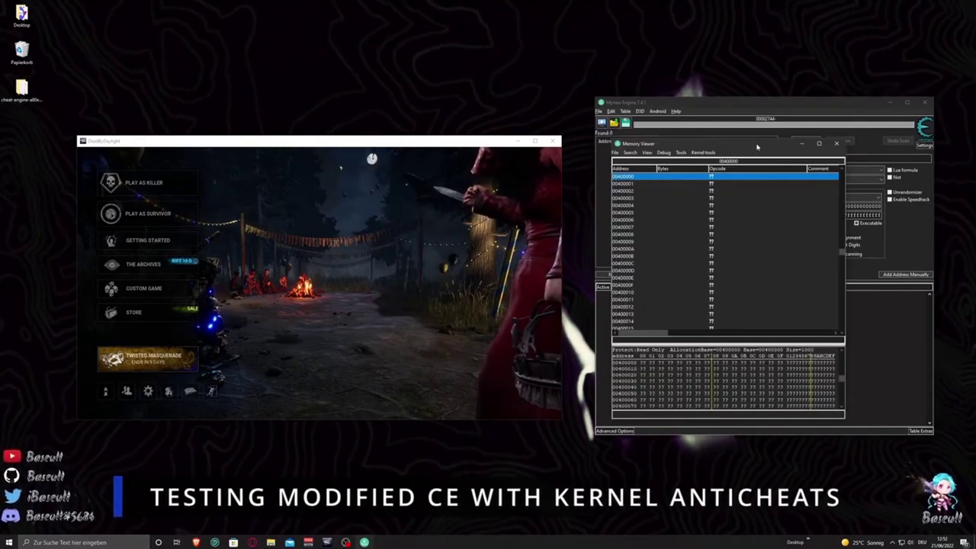
left_click(836, 144)
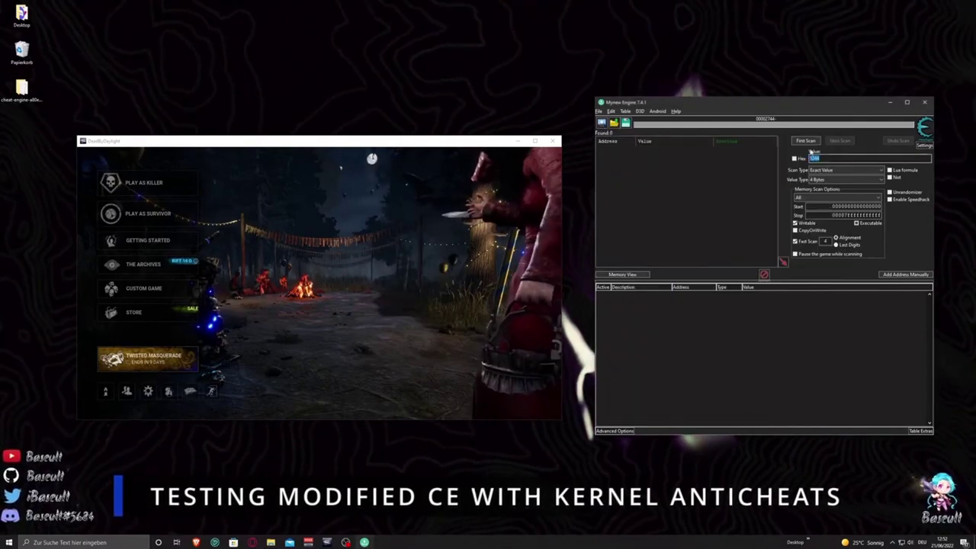
left_click(805, 140)
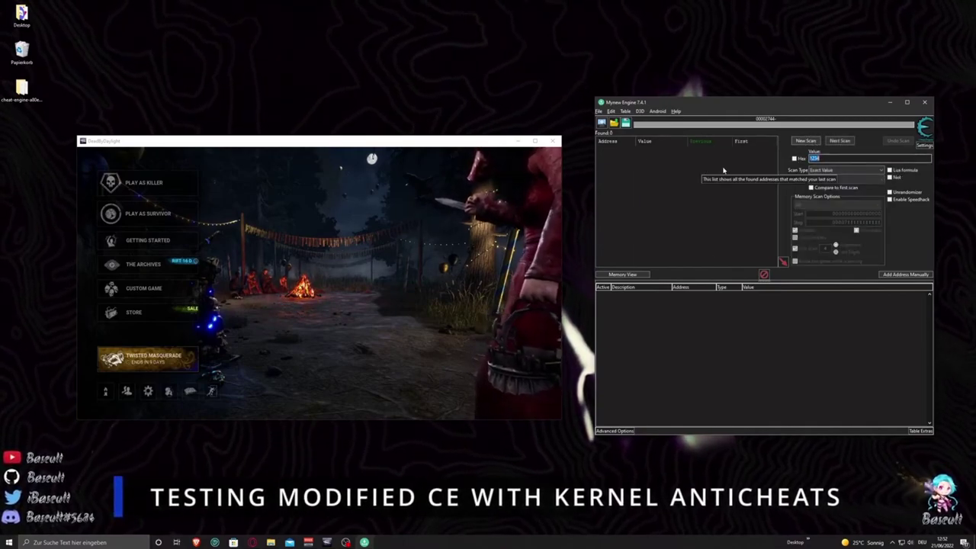
left_click_drag(704, 107, 704, 110)
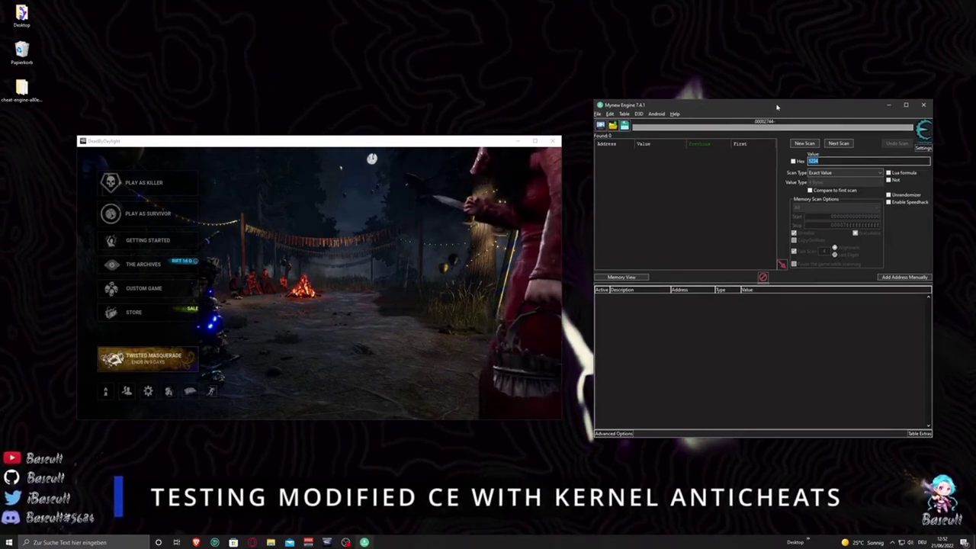
In the extra settings, enable the Process Watcher and the kernel routines for memory region queries, process memory read/write and opening processes
left_click(611, 113)
left_click(625, 131)
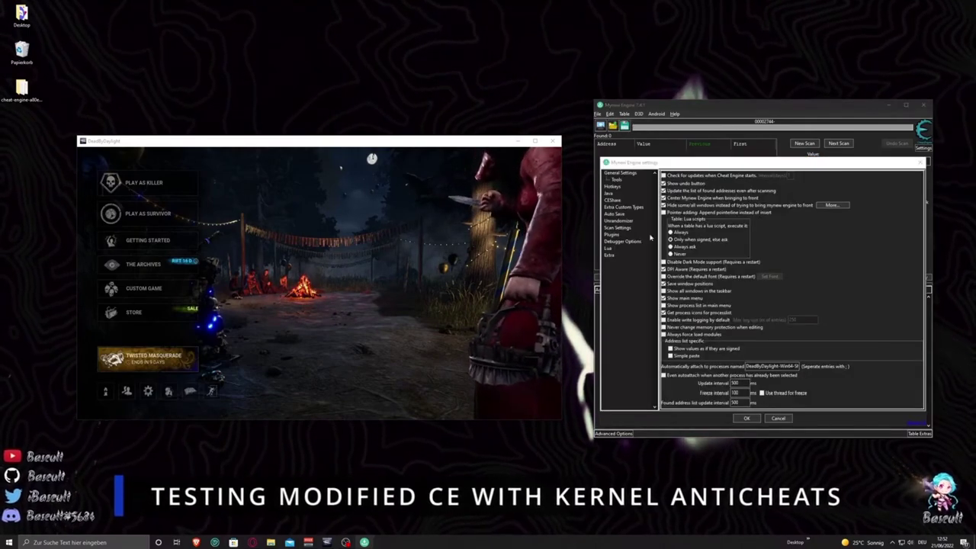
left_click(609, 255)
left_click(664, 203)
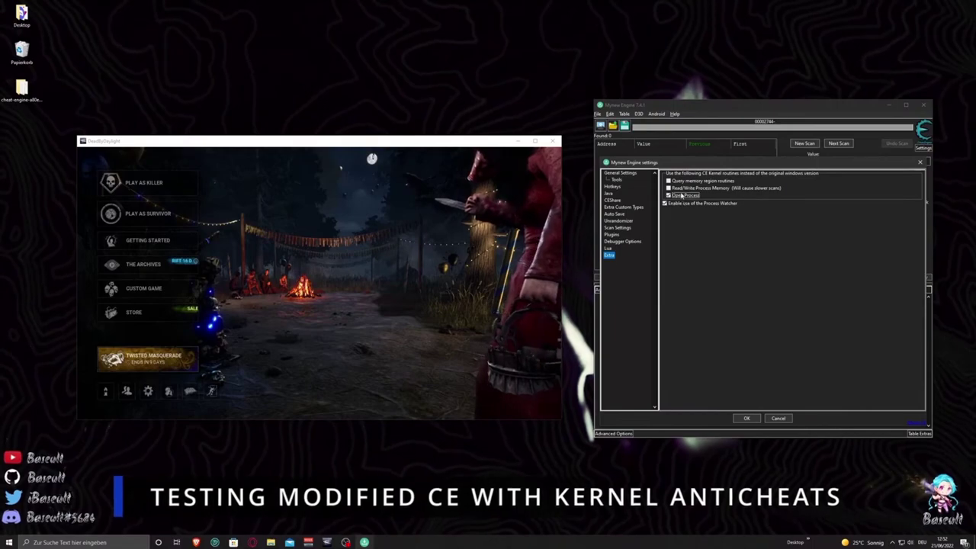
left_click(667, 188)
left_click(668, 181)
Choose the kernelmode debugger as debugger method and try to apply the settings
left_click(619, 241)
left_click(695, 276)
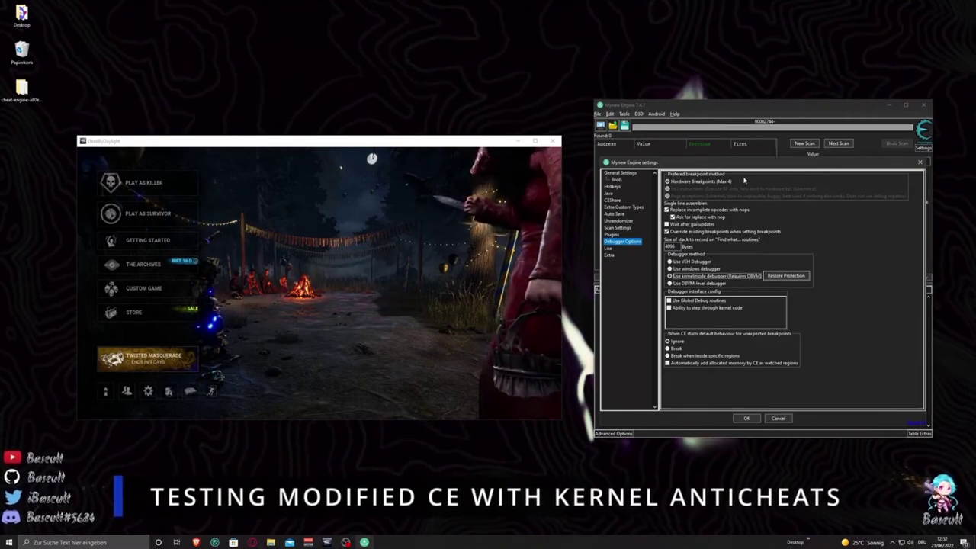
left_click(747, 418)
left_click_drag(486, 273, 777, 278)
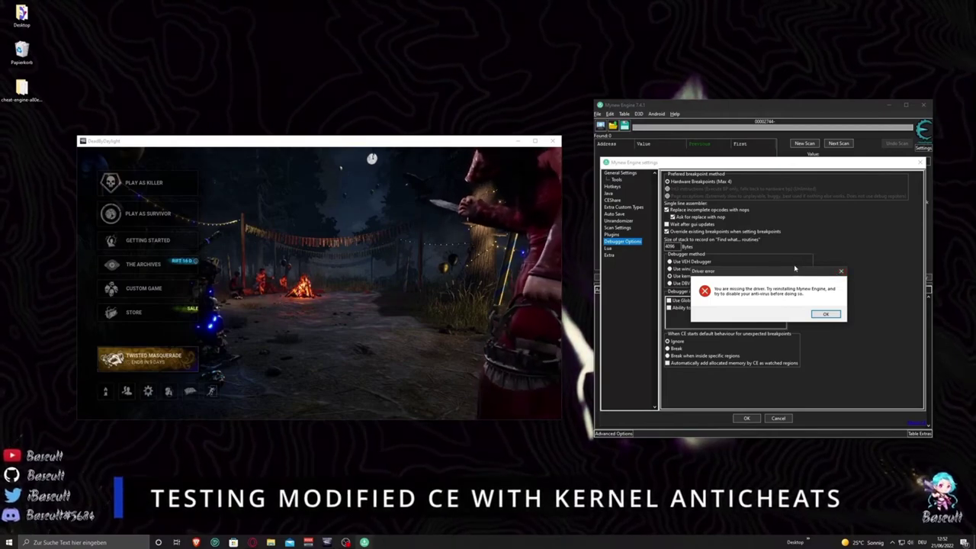
left_click_drag(788, 274, 805, 298)
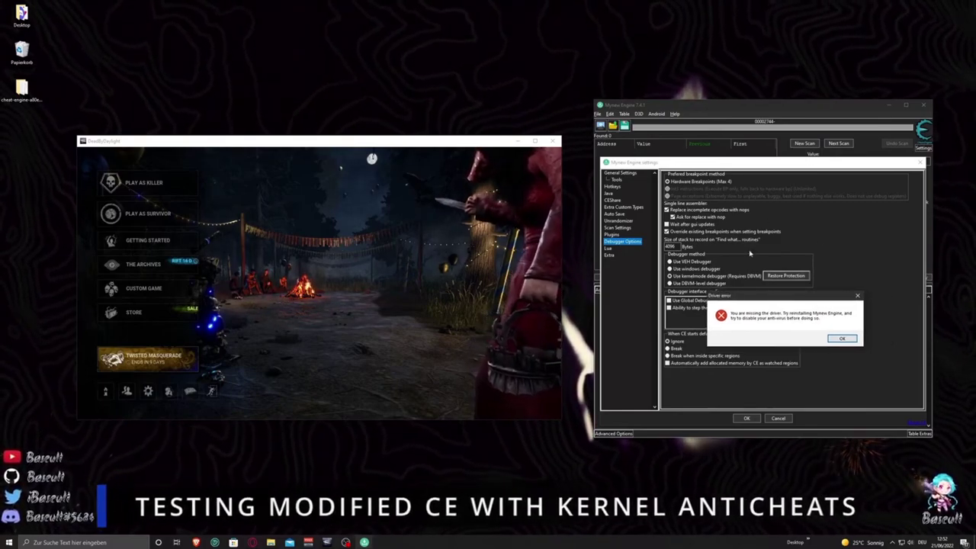
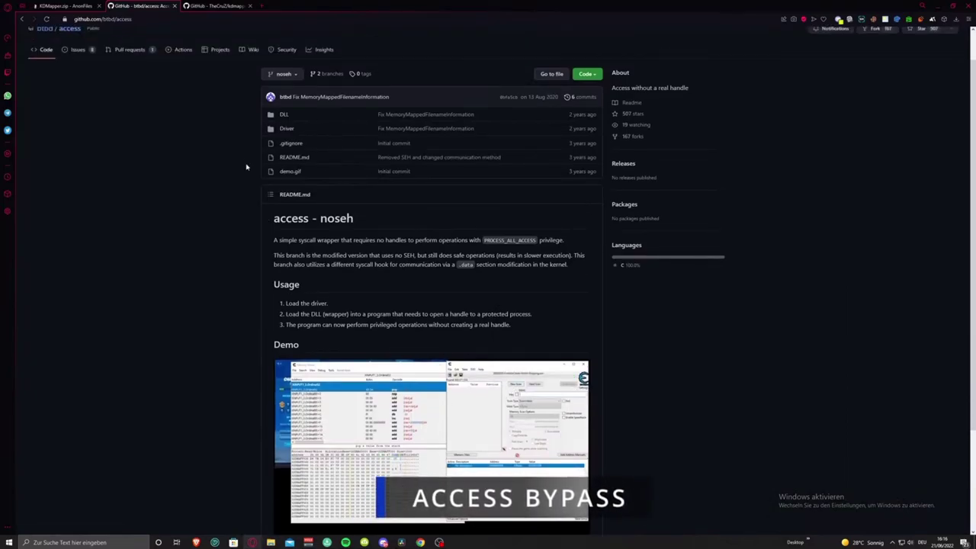
Switch to the browser and read the usage and demo sections of the btbd/access README on GitHub
scroll(547, 246, "down", 2)
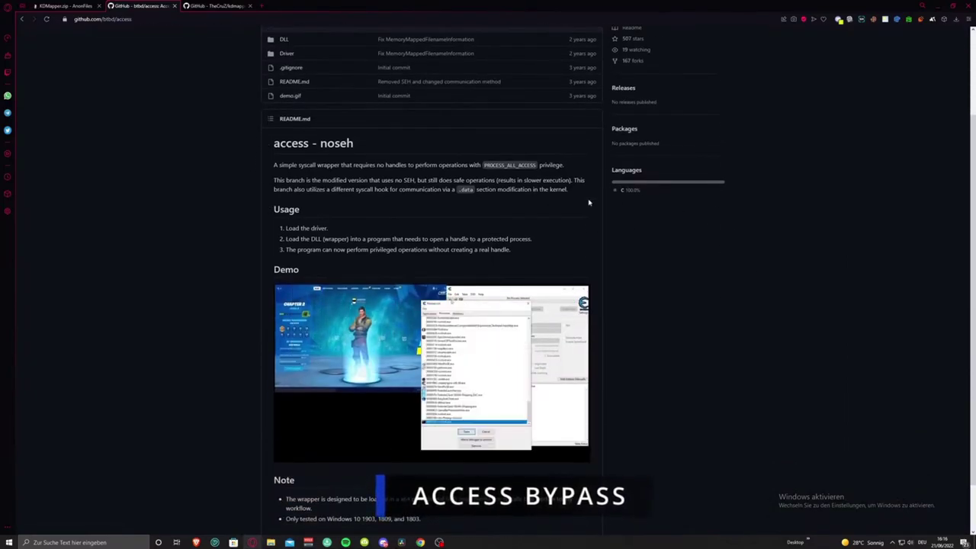
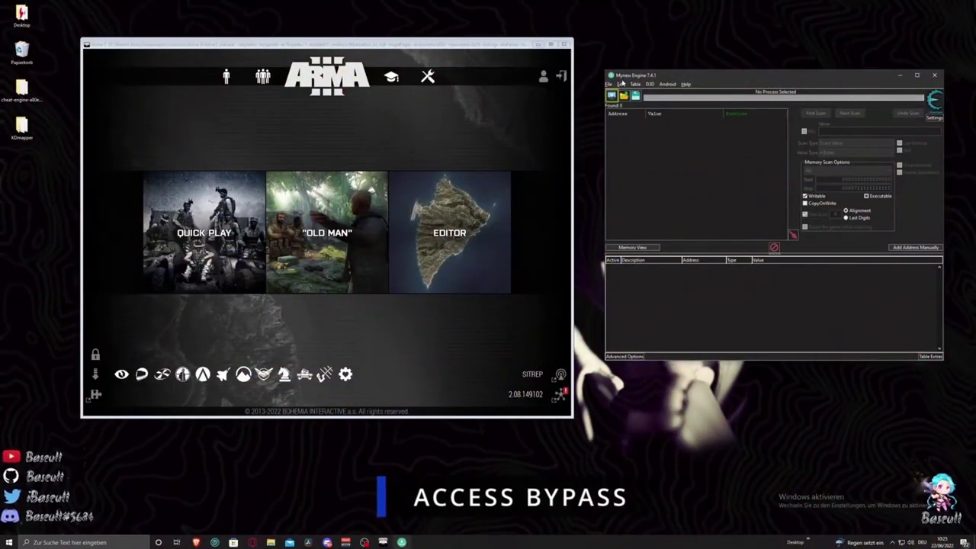
Attach Mynew Engine to the Arma 3 process and test memory access with the Memory Viewer and a first scan for 1234
left_click(610, 95)
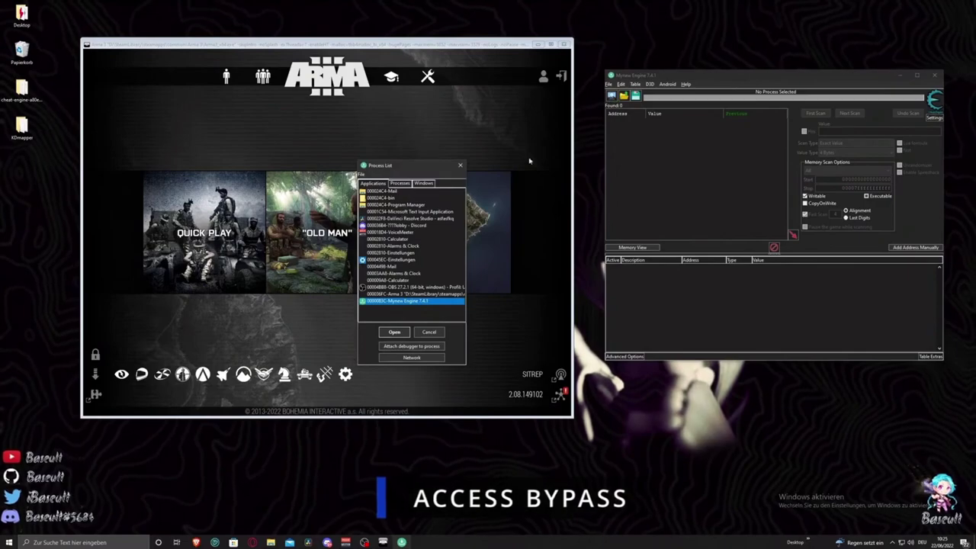
left_click(411, 293)
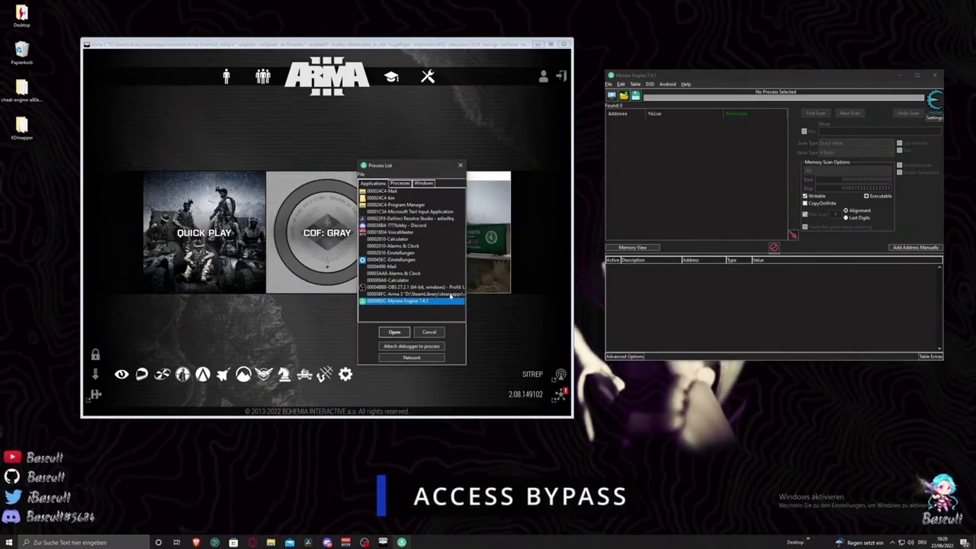
double_click(411, 294)
left_click(639, 249)
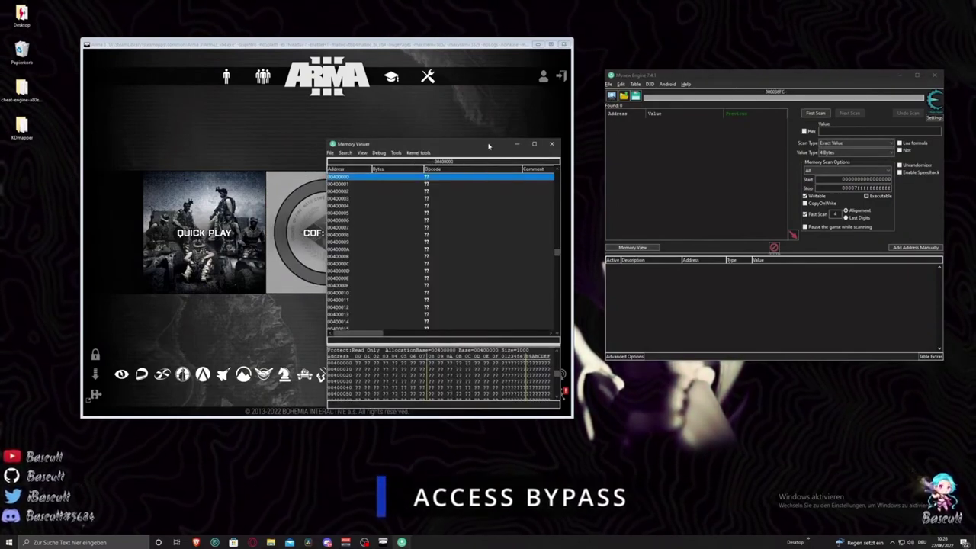
left_click_drag(490, 145, 396, 134)
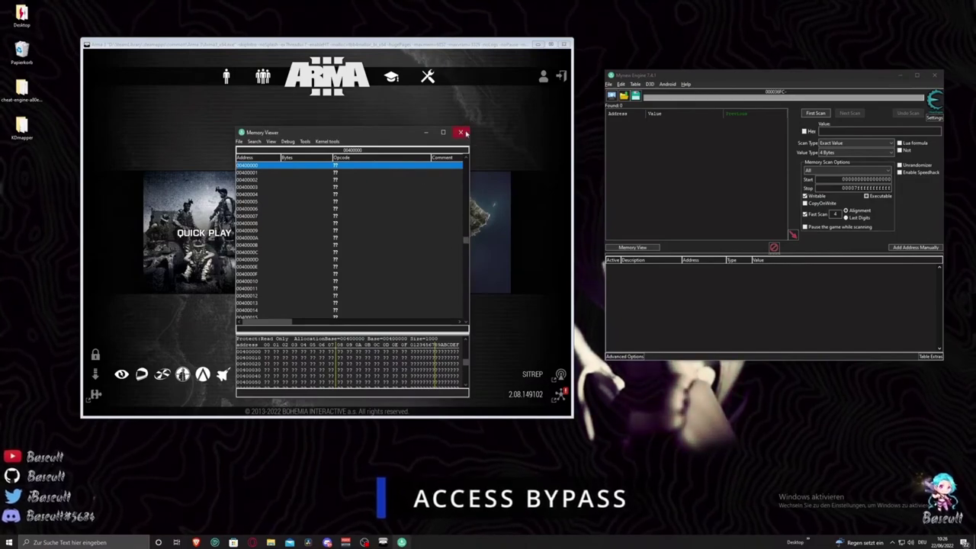
left_click(460, 132)
left_click(816, 114)
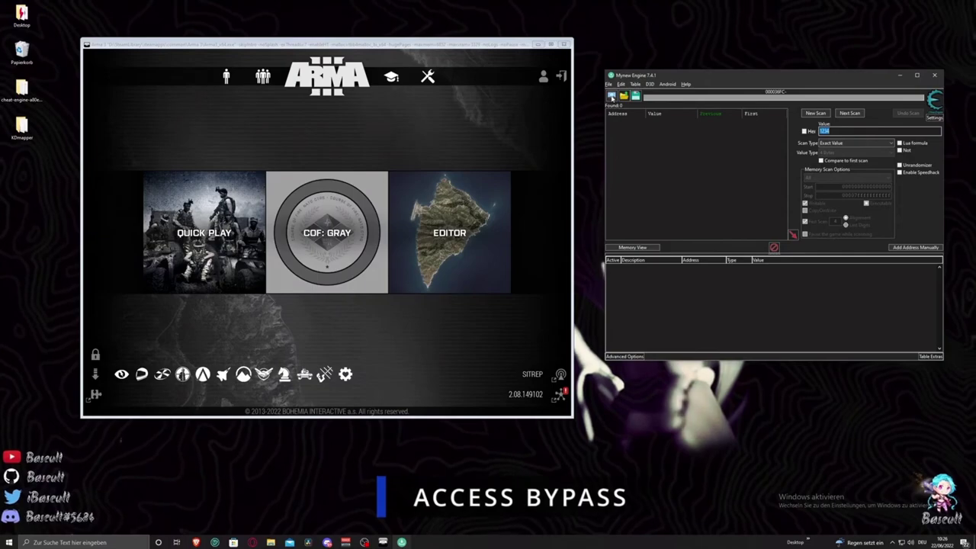
Attach the engine to its own Mynew Engine 7.4.1 process and bring up the Memory Viewer's tools, including Inject DLL
left_click(611, 96)
double_click(415, 301)
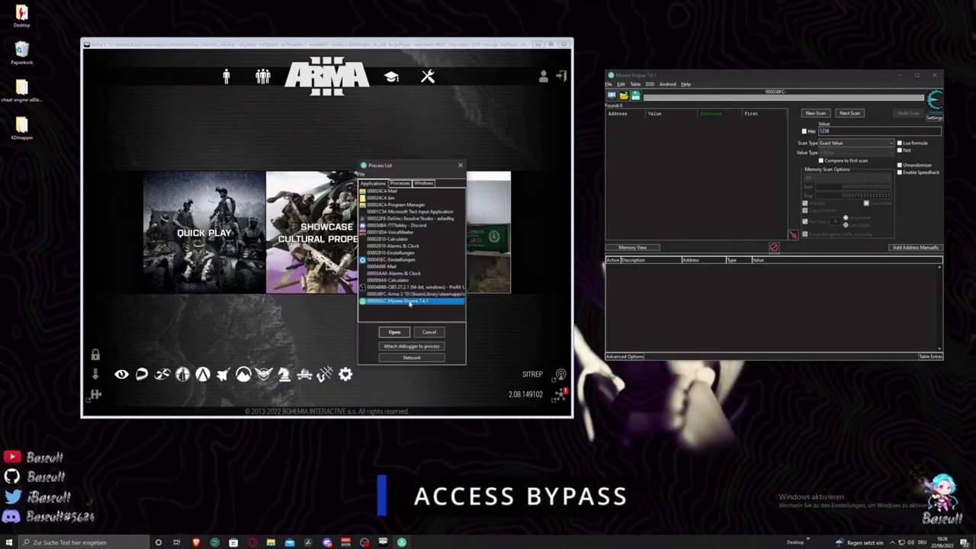
left_click(639, 248)
left_click(306, 141)
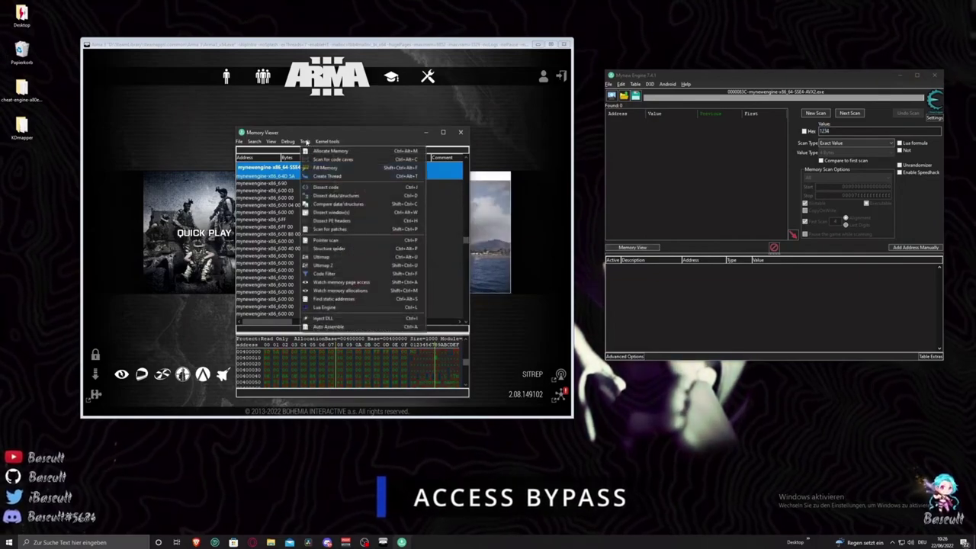
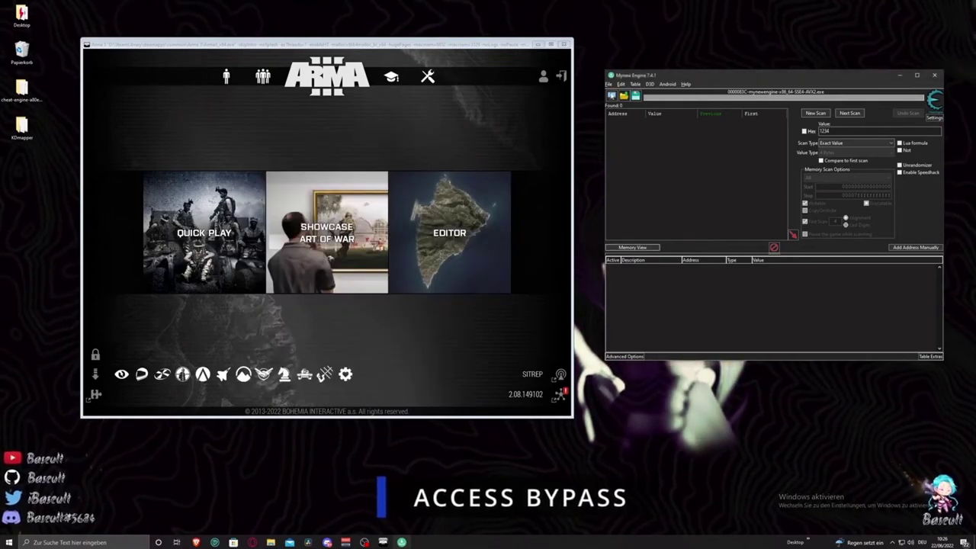
Reattach the engine to the Arma 3 process and go to address Arma3_x64.exe in the Memory Viewer's disassembly
left_click(611, 95)
double_click(412, 295)
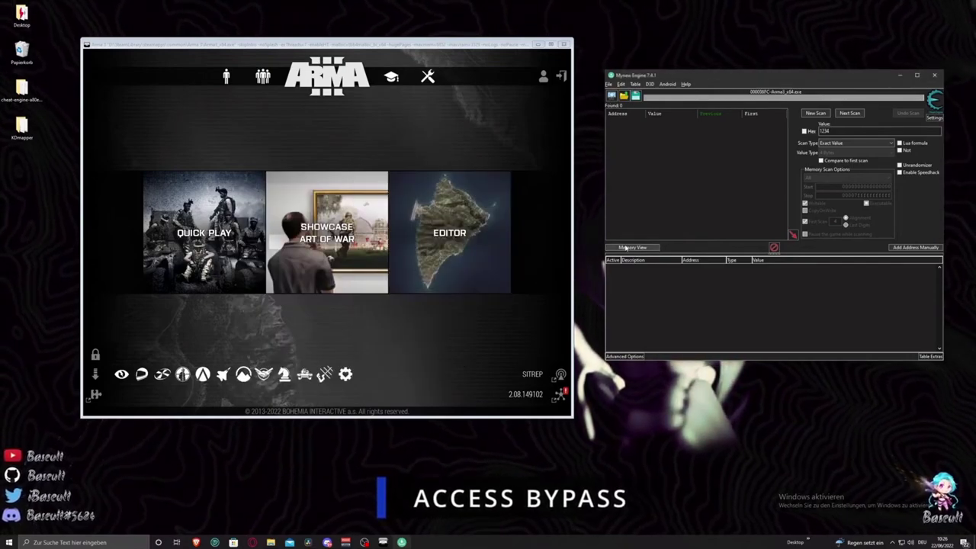
left_click(627, 248)
right_click(343, 219)
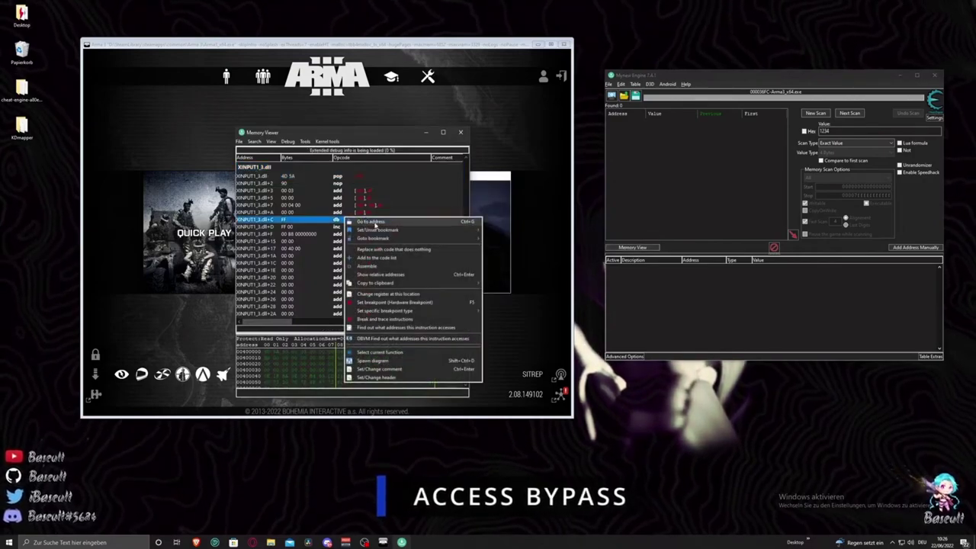
left_click(372, 221)
type("Arma3_x64.exe")
key("Return")
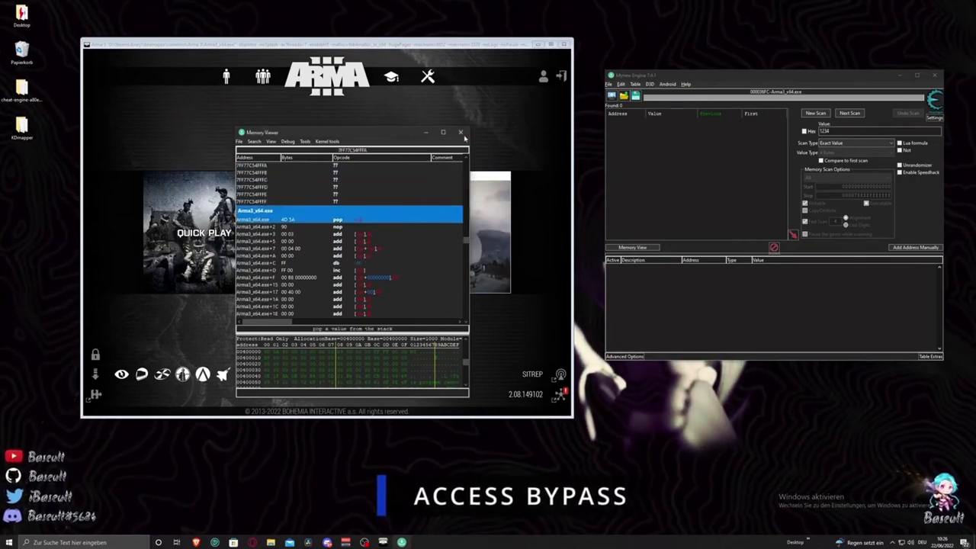
Close the Memory Viewer and run a new first scan of Arma3_x64.exe for the exact value 1234
left_click(460, 131)
left_click(825, 114)
left_click(828, 114)
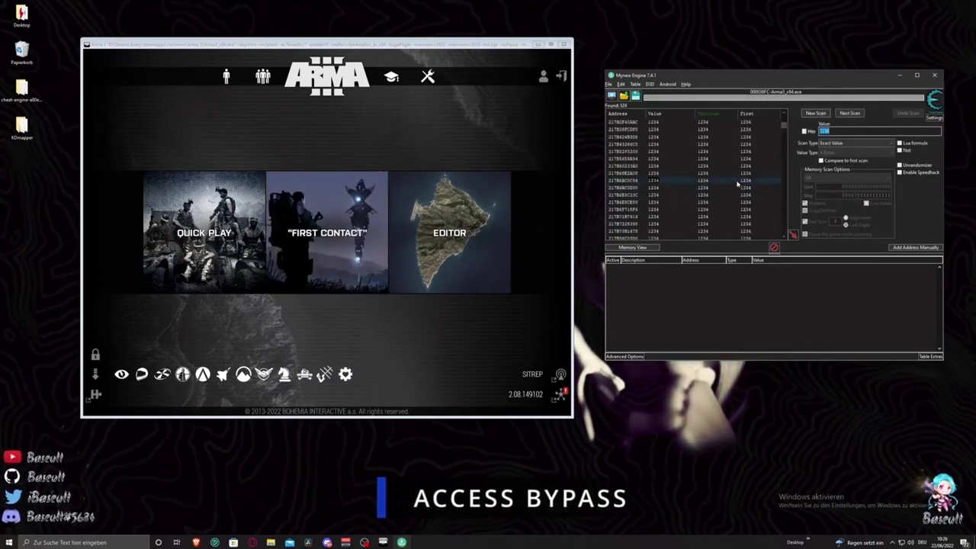
left_click_drag(802, 76, 800, 65)
Search Windows for reclass and launch ReClass.NET.exe
key("super")
type("rec")
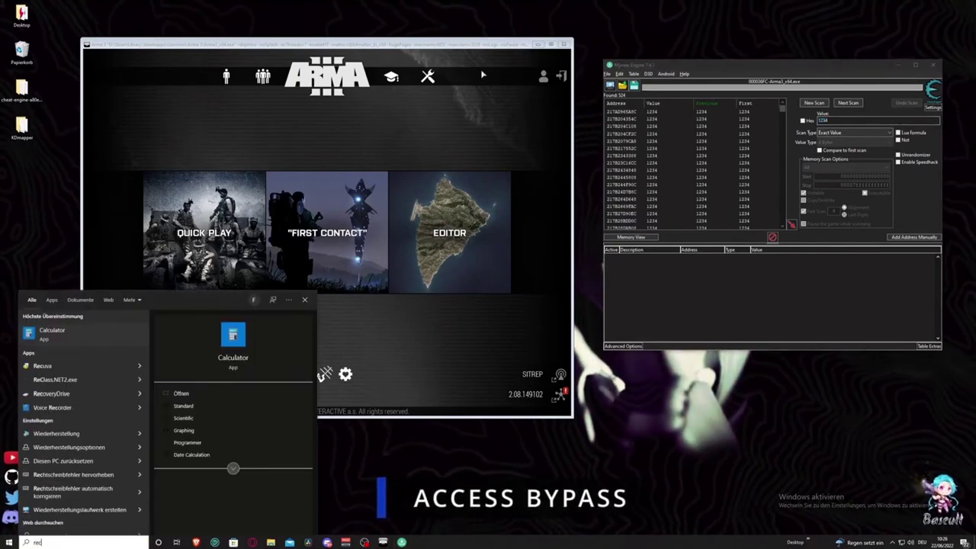
type("lass")
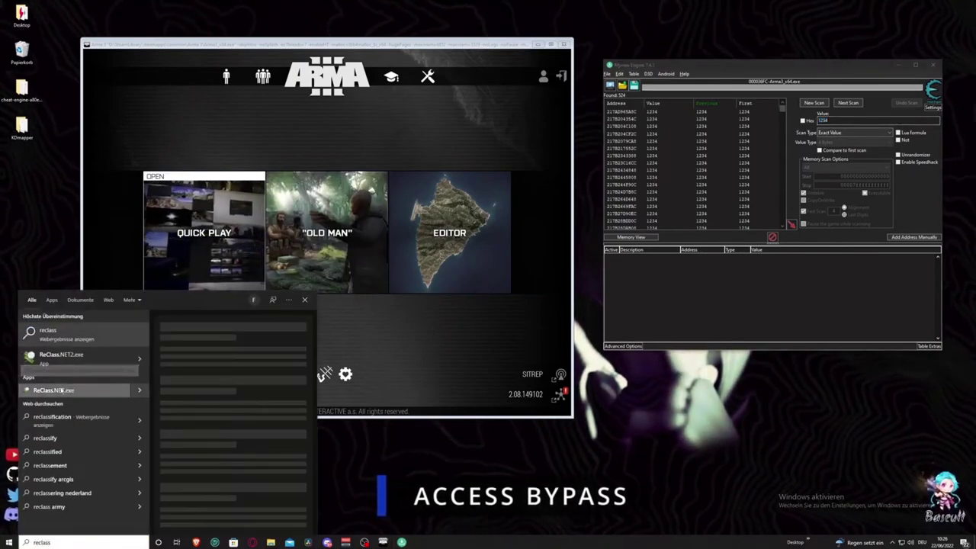
left_click(60, 390)
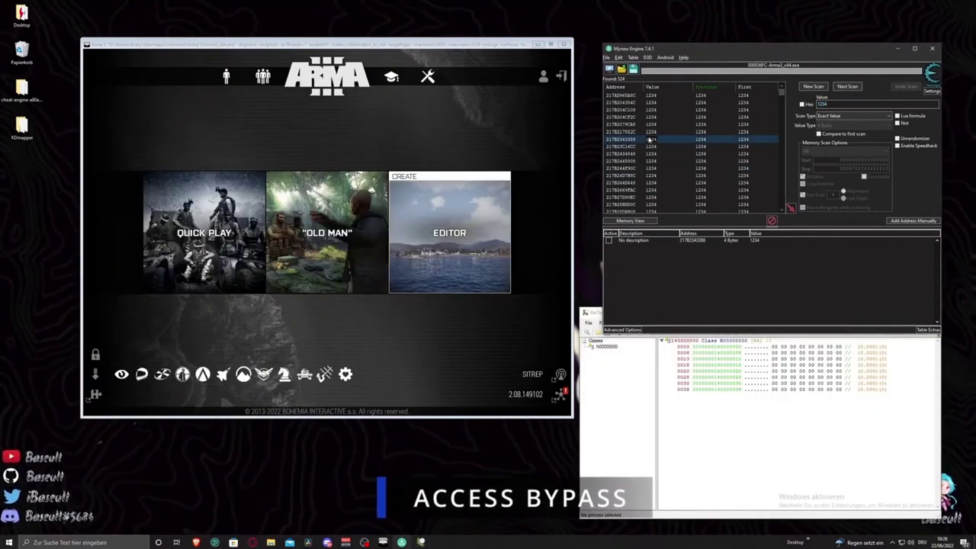
Attach ReClass.NET to arma3_x64.exe and point its class at 217B2343388, the address of the engine's saved record
double_click(688, 240)
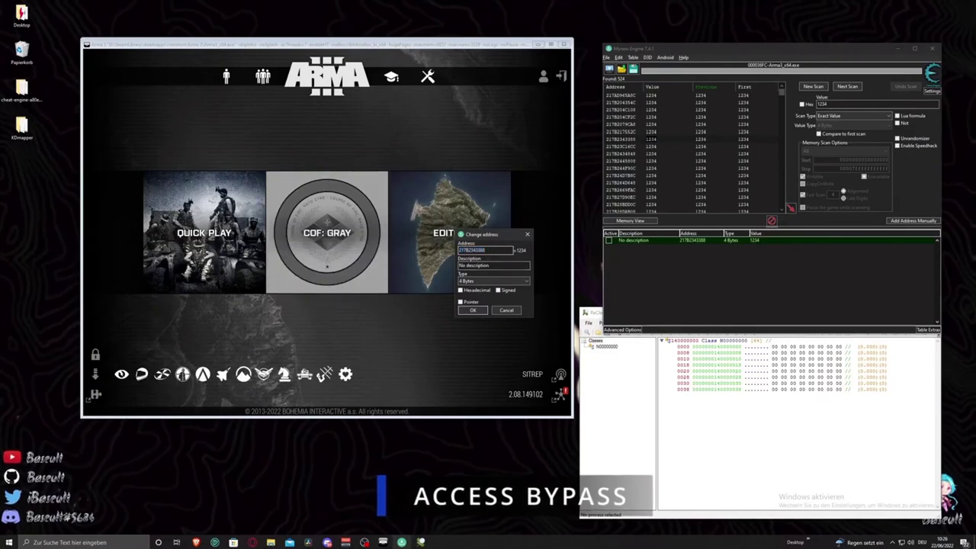
left_click(526, 236)
left_click(708, 431)
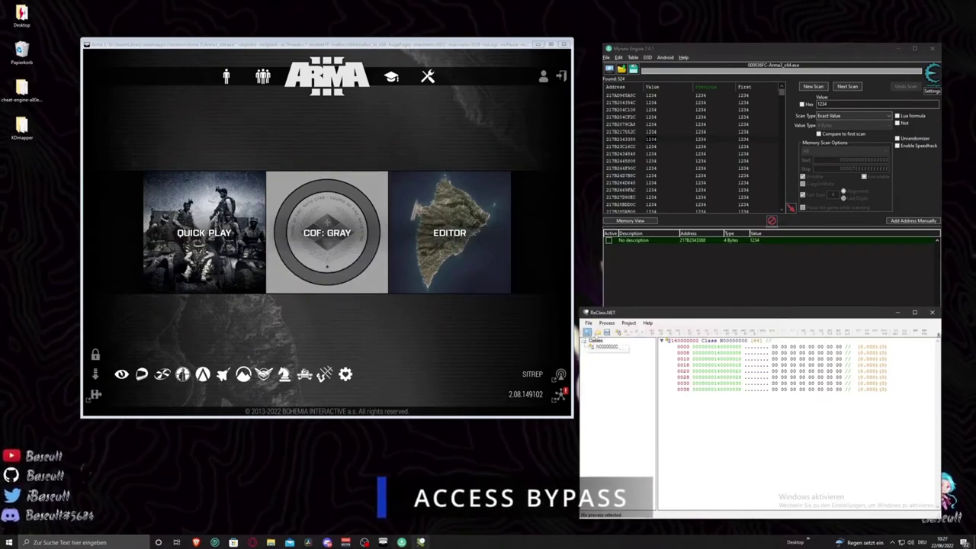
left_click(588, 333)
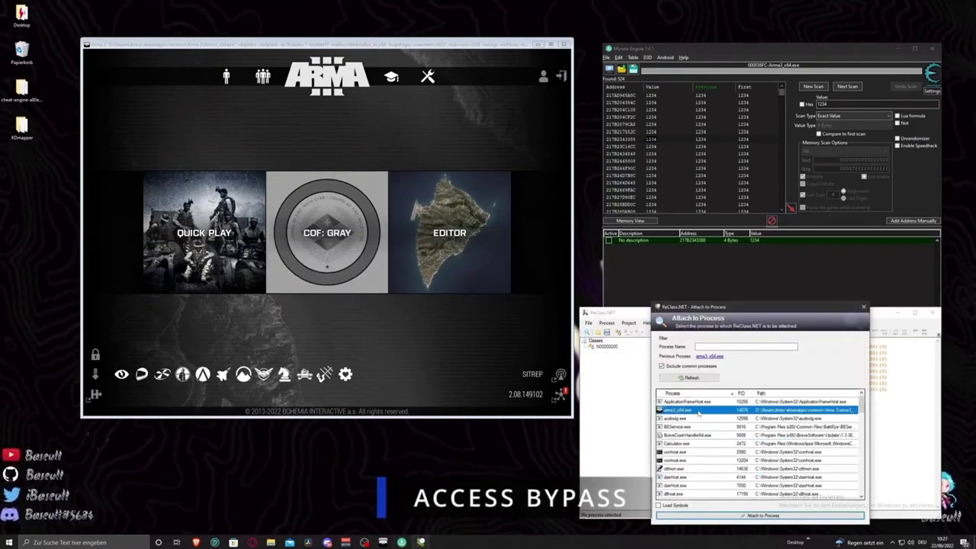
double_click(699, 413)
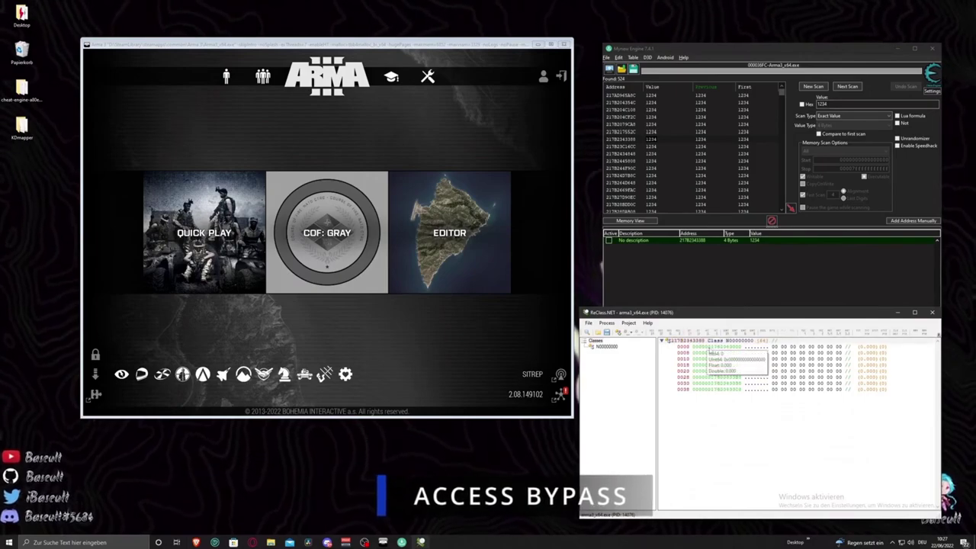
left_click(706, 359)
left_click(821, 378)
left_click_drag(593, 321, 602, 315)
Attach Mynew Engine to ReClass.NET.exe and try to inject DLL.dll from the KDmapper folder
left_click(657, 196)
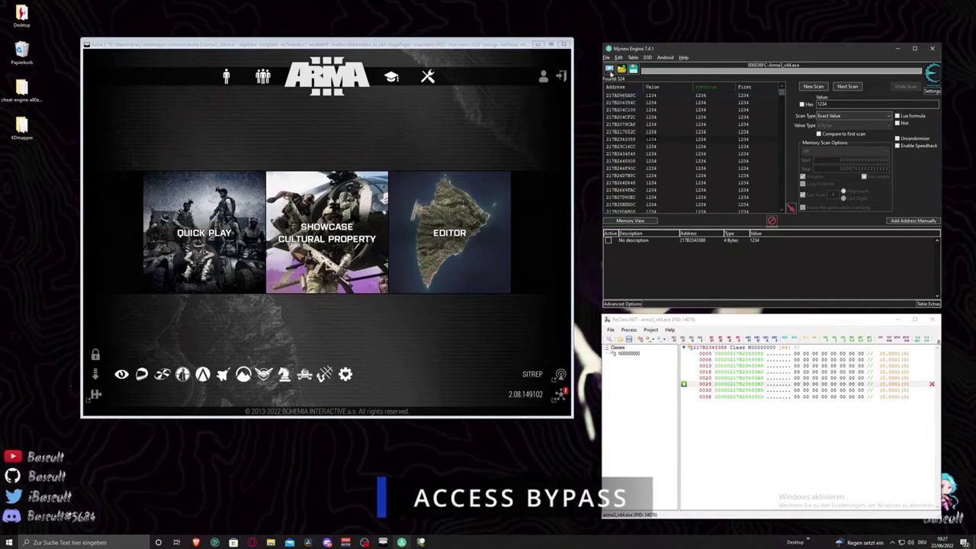
left_click(609, 69)
left_click(403, 307)
double_click(403, 310)
left_click(510, 272)
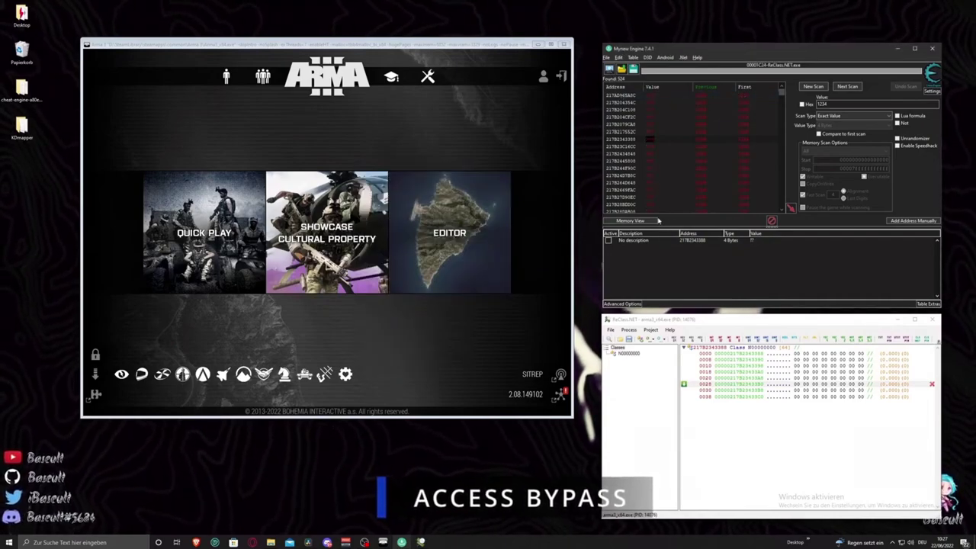
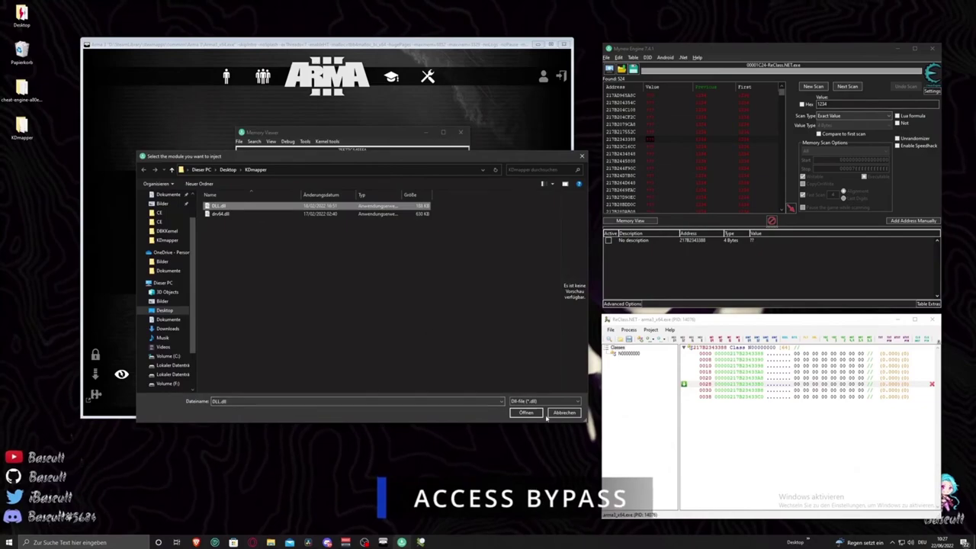
left_click(536, 413)
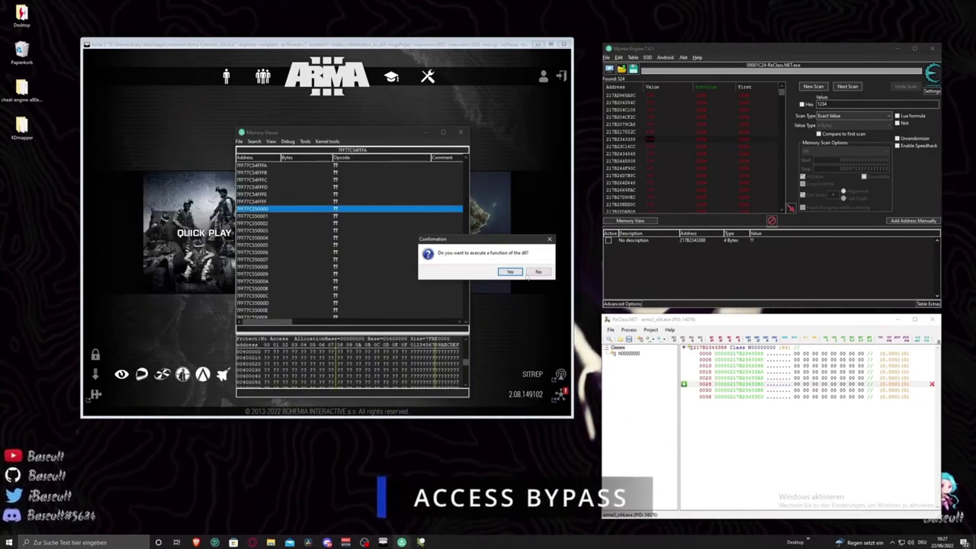
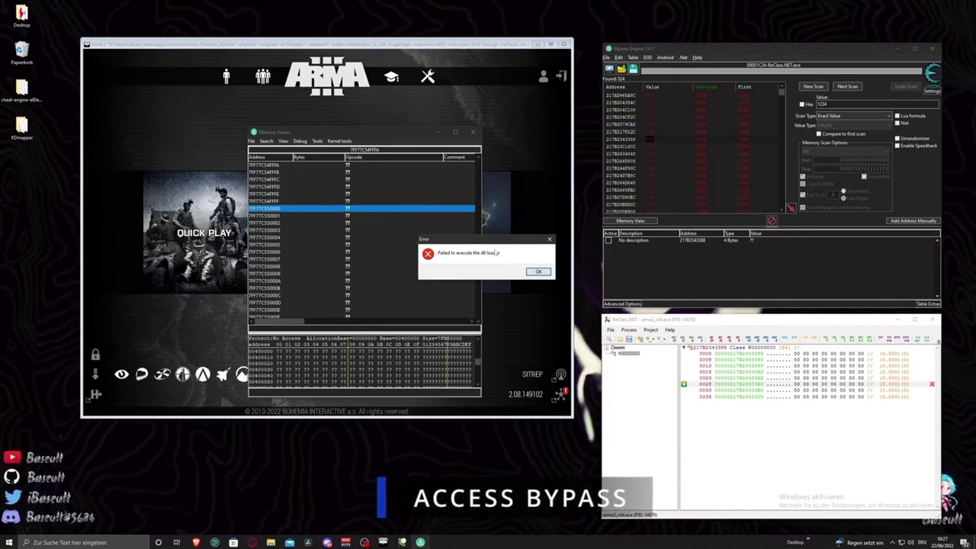
Dismiss the injection error, close the Memory Viewer and quit Mynew Engine
left_click_drag(451, 244, 319, 240)
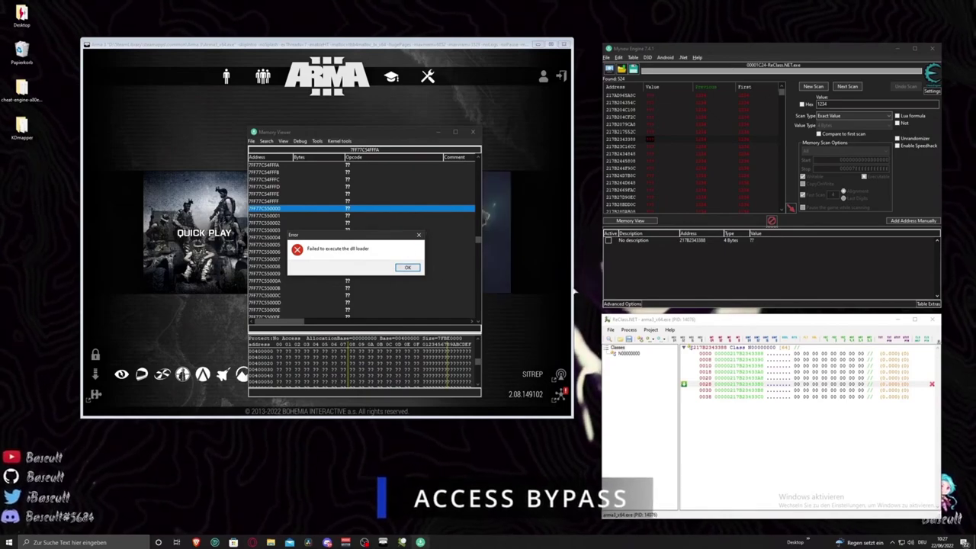
left_click(407, 267)
left_click(473, 131)
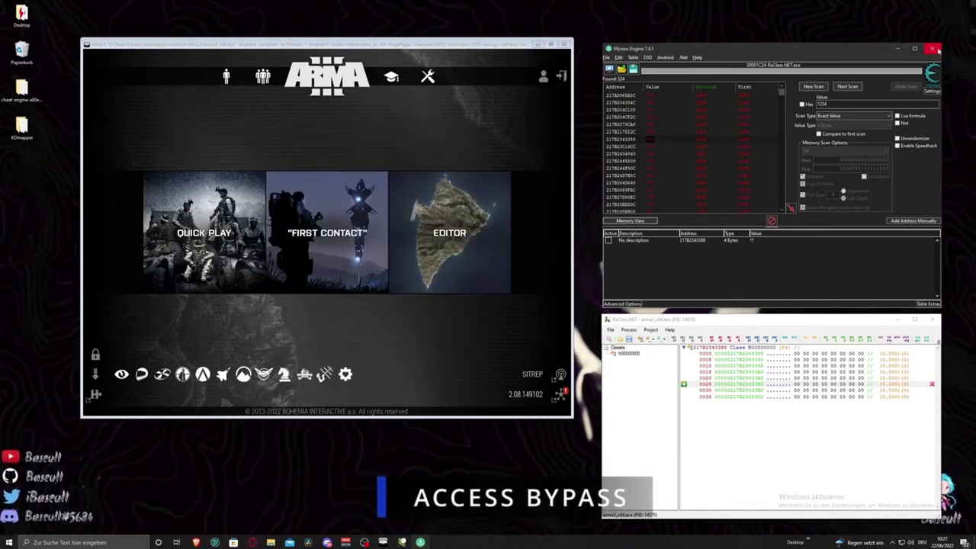
left_click(932, 48)
left_click(479, 273)
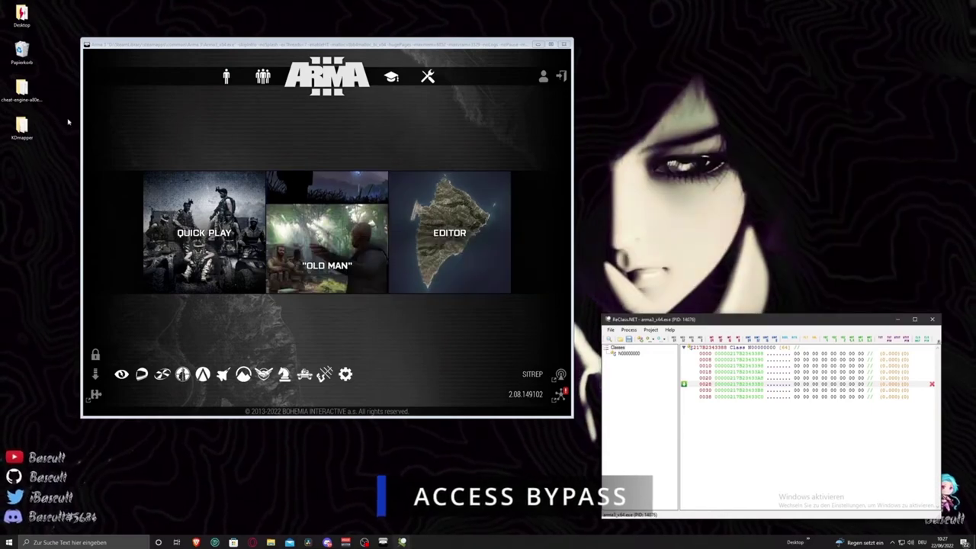
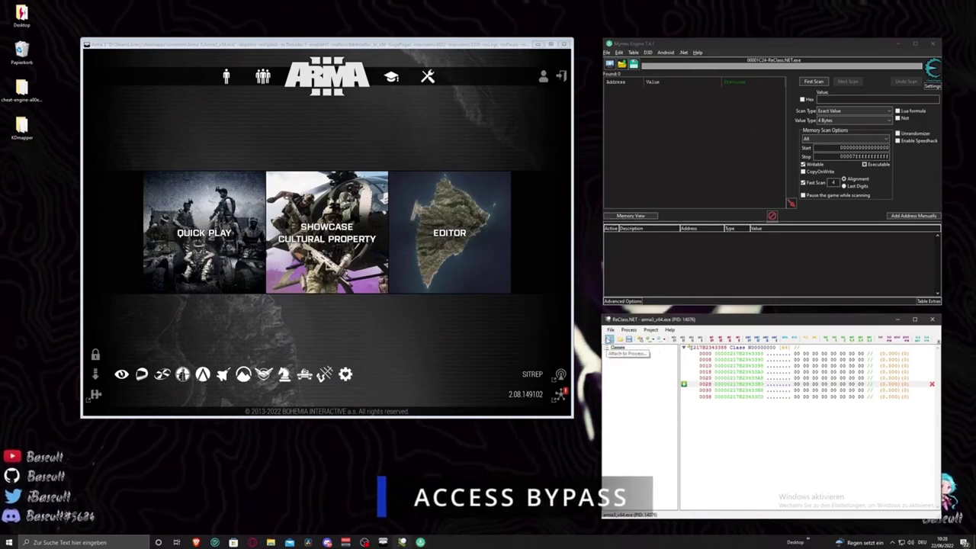
Reattach ReClass.NET to arma3_x64.exe and widen its window to examine the values read from the class
left_click(608, 339)
double_click(700, 442)
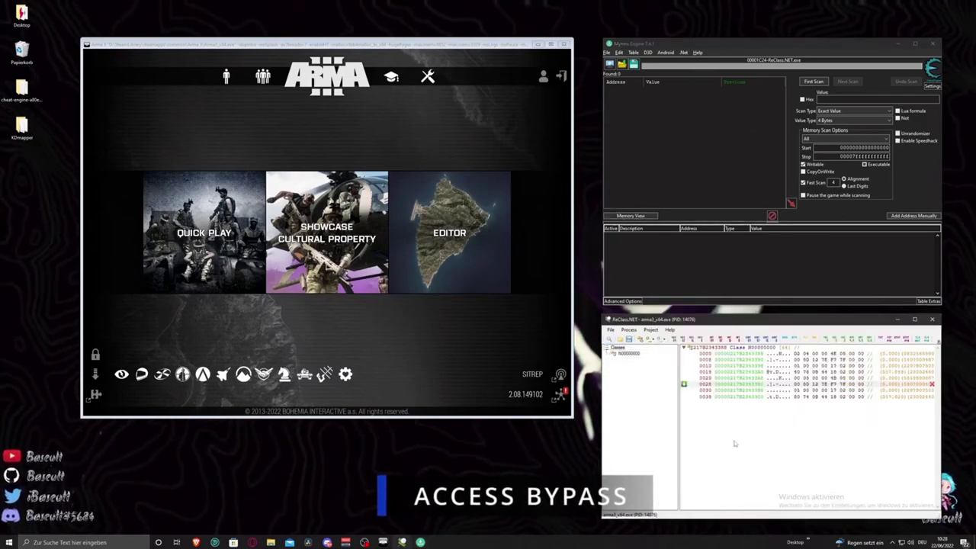
left_click(821, 365)
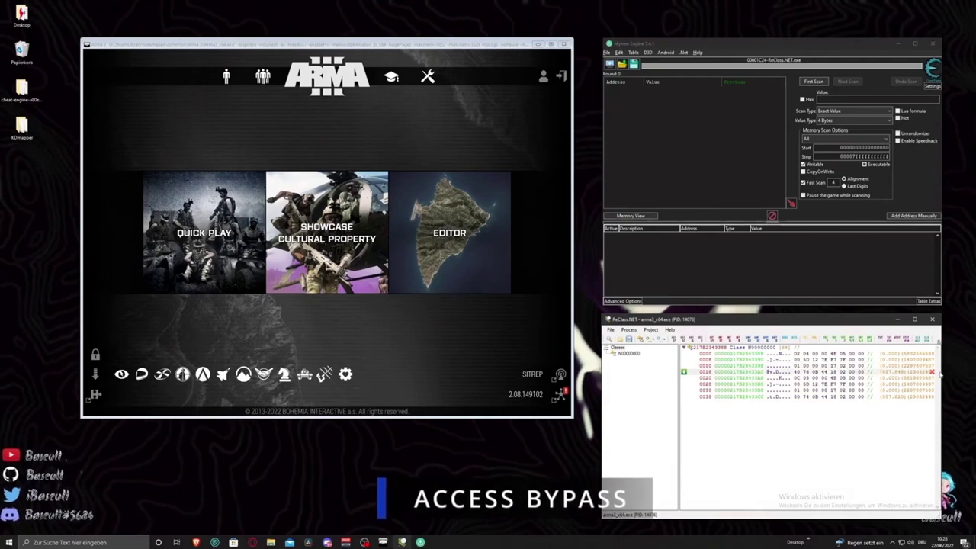
left_click_drag(943, 368, 959, 368)
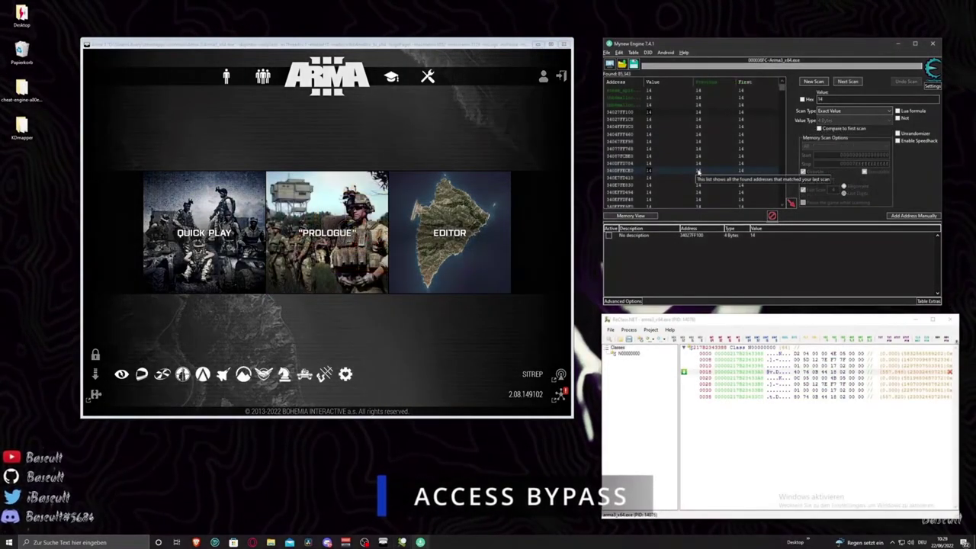
Try to set a breakpoint at Arma3_x64.exe+7 in the Memory Viewer with the engine's debugger, and close the viewer
left_click(630, 216)
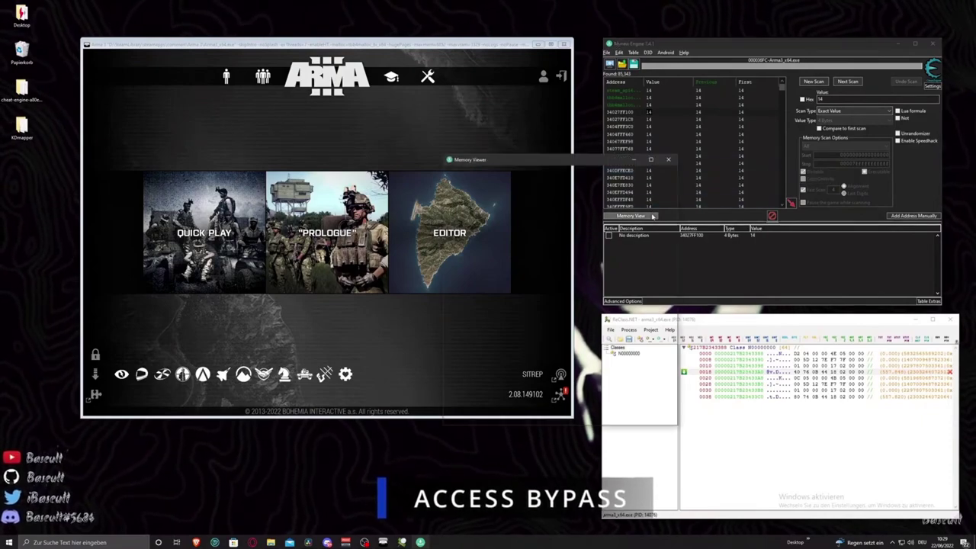
left_click_drag(540, 159, 440, 139)
scroll(387, 190, "up", 1)
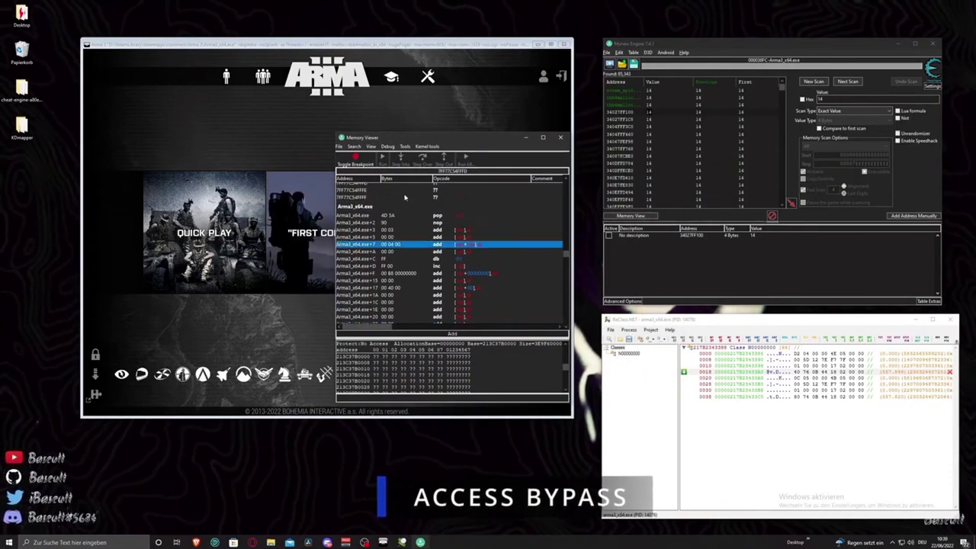
left_click(356, 160)
left_click(509, 273)
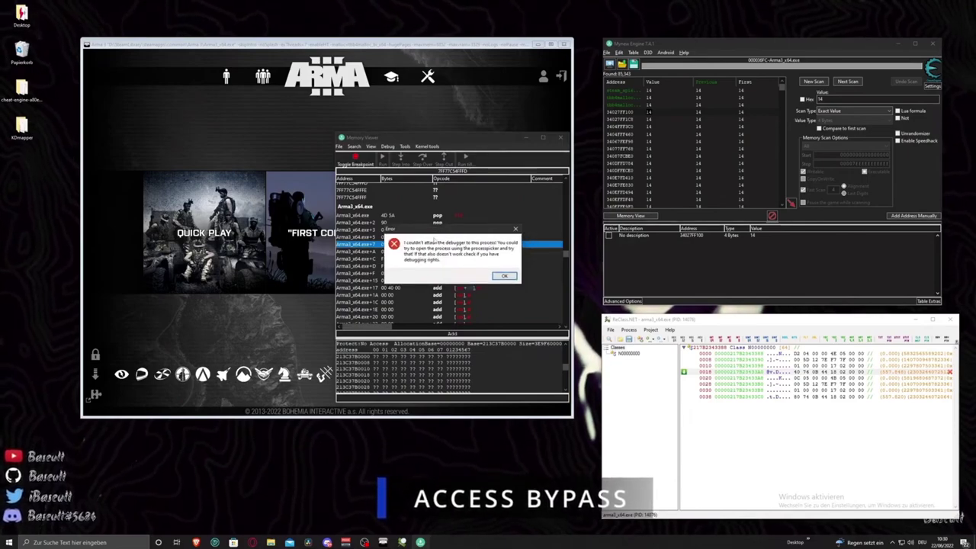
left_click(503, 275)
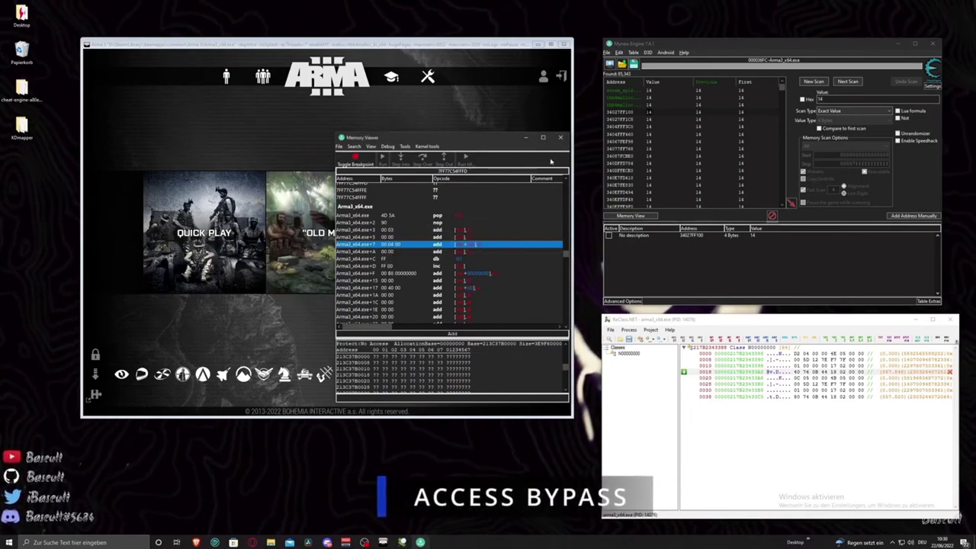
left_click(560, 137)
Try to find out what accesses the saved address 34027FF100
left_click(721, 238)
right_click(721, 238)
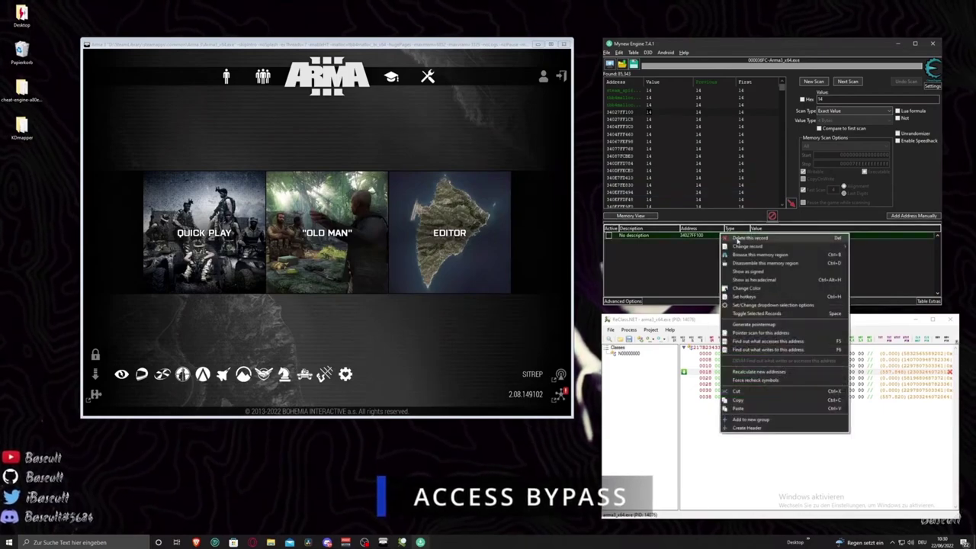
left_click(782, 343)
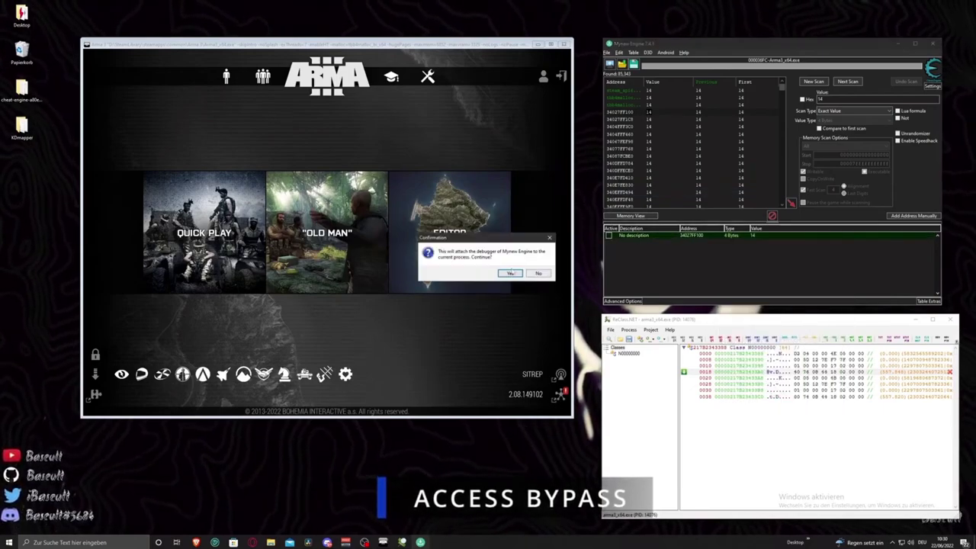
left_click(538, 279)
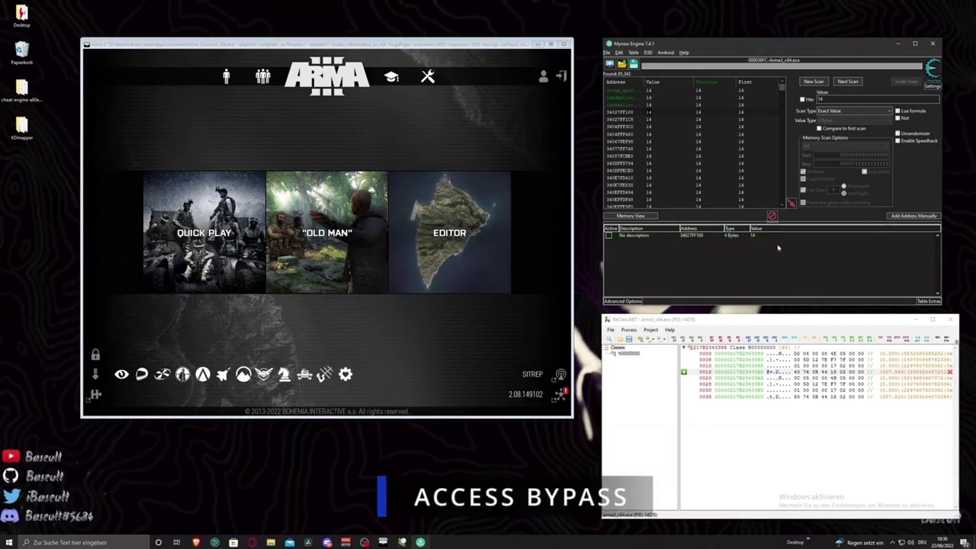
Examine the kernel routine options and the debugger options in the engine's settings
left_click(619, 53)
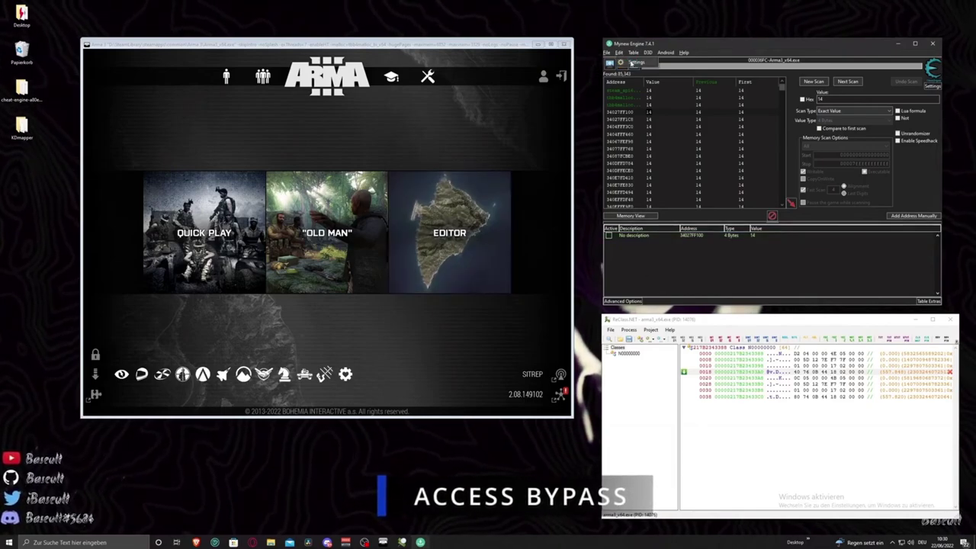
left_click(633, 64)
left_click(262, 241)
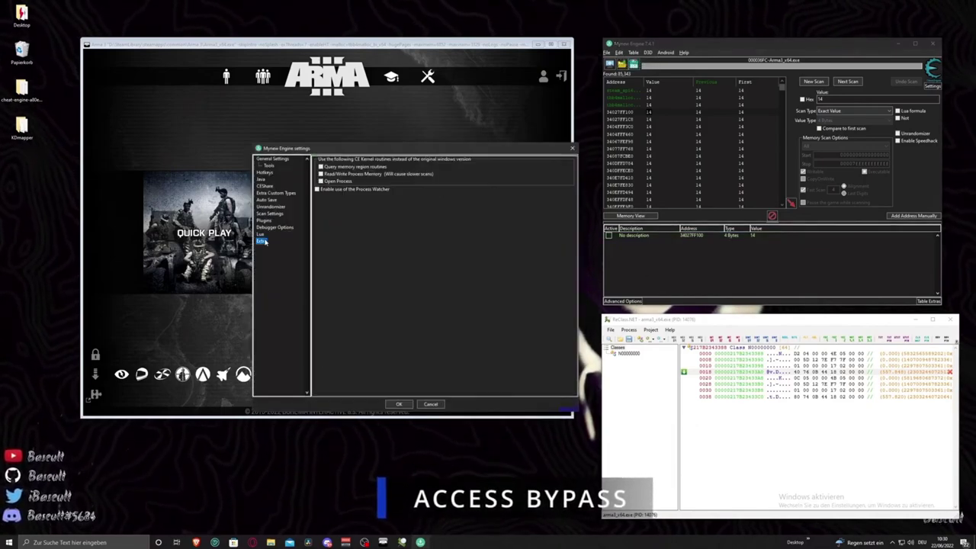
left_click(276, 227)
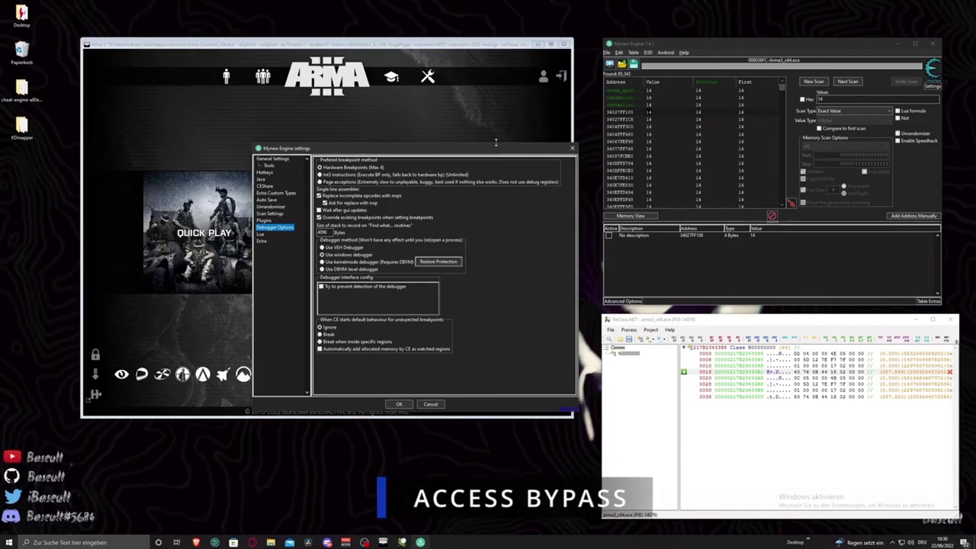
left_click(572, 149)
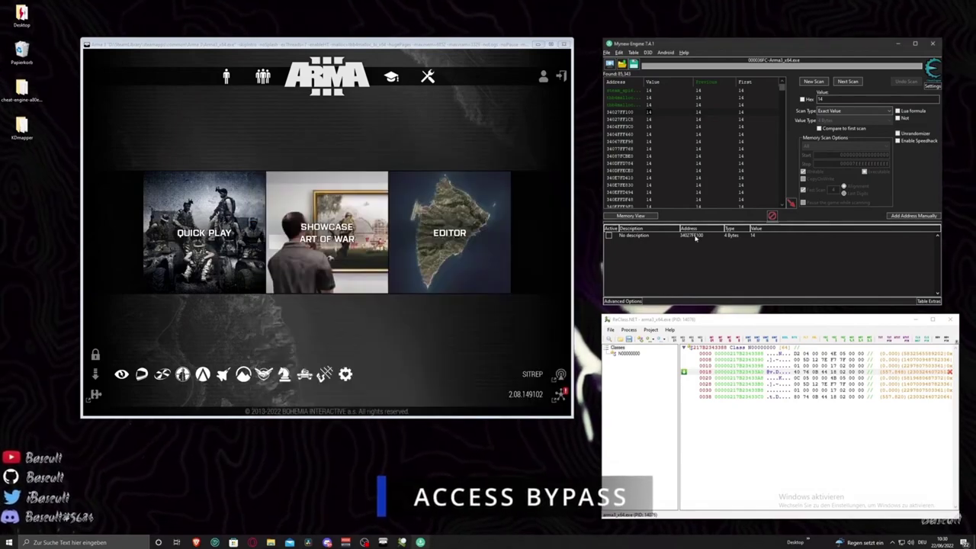
Inspect the address details of the 34027FF100 record without changing them, and bring up the Memory Viewer
double_click(700, 237)
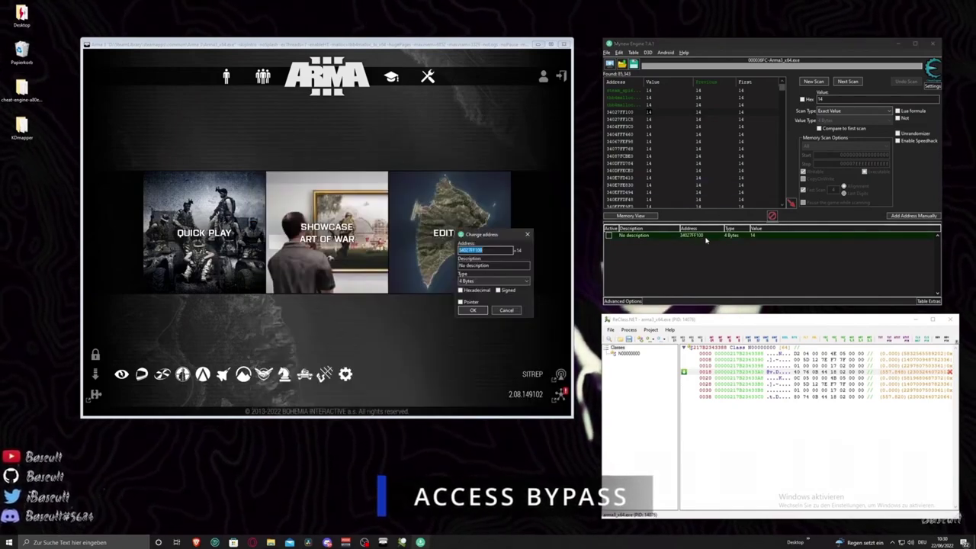
left_click(765, 242)
left_click_drag(510, 235, 524, 235)
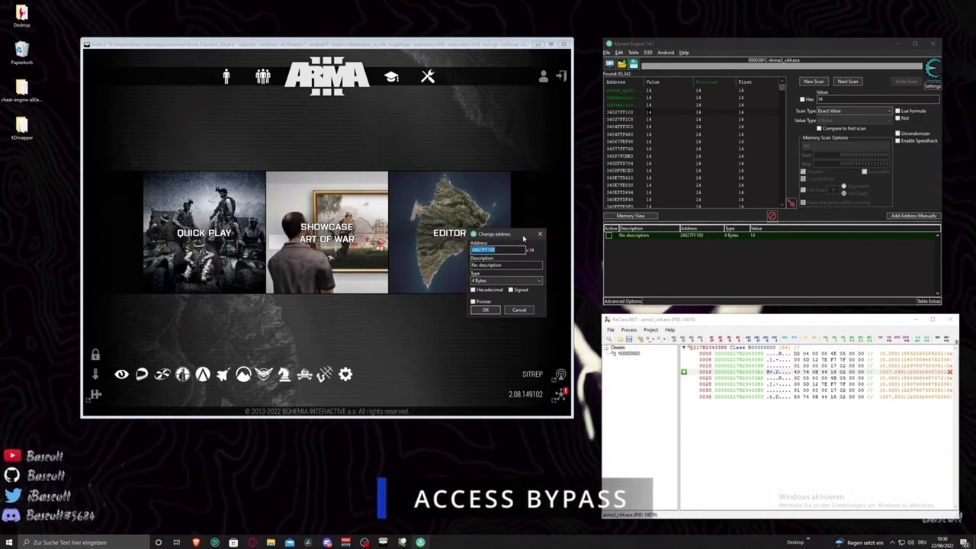
left_click(541, 235)
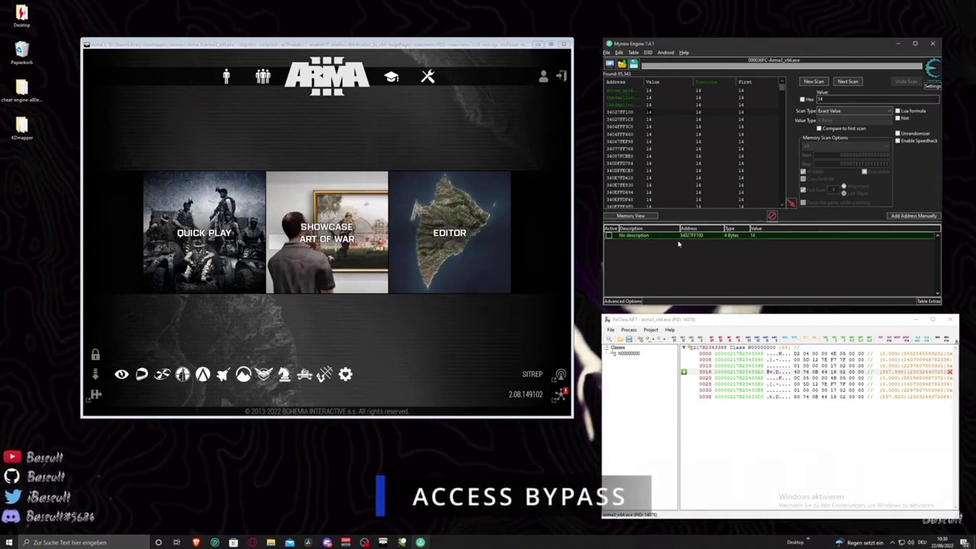
left_click(646, 217)
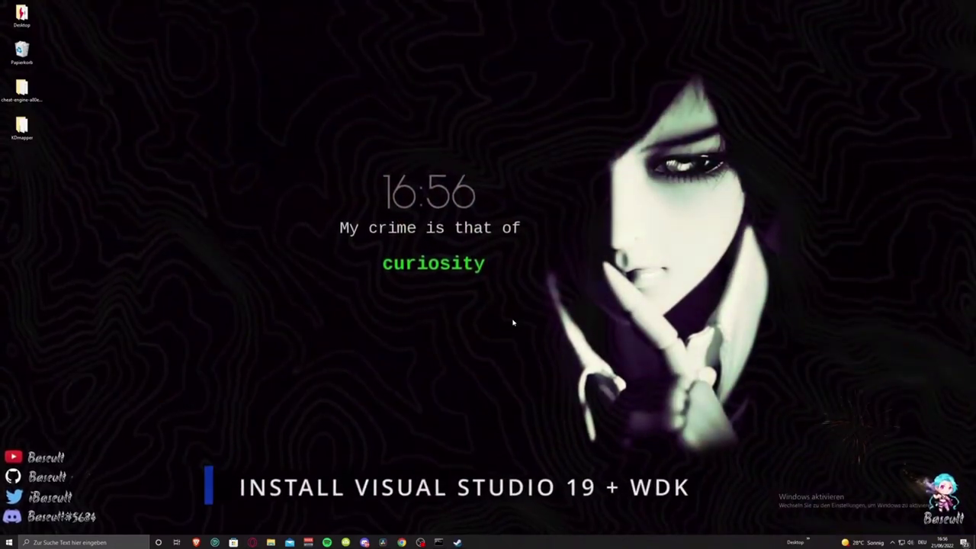
Switch to the web browser and download Visual Studio Community 2019 from the version 16.11 release notes page
left_click(254, 542)
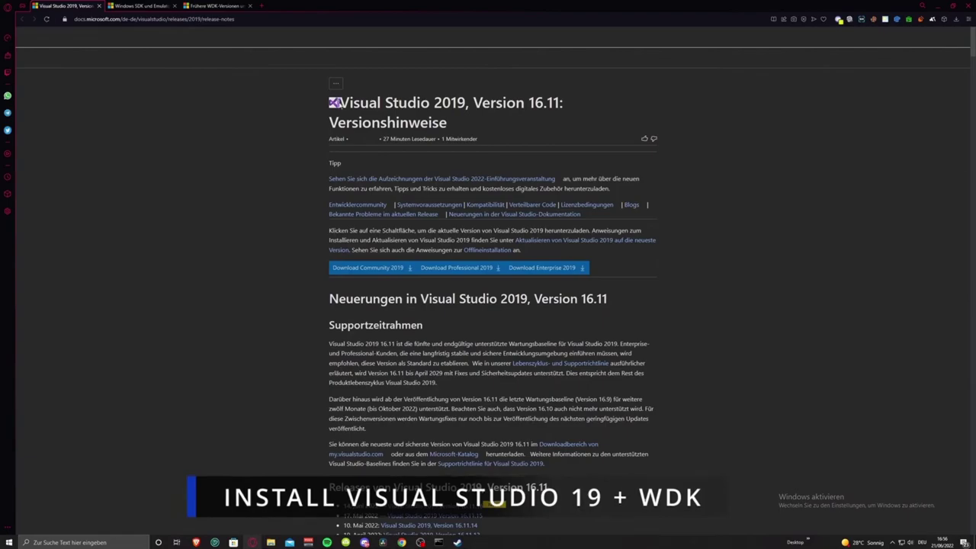
left_click_drag(246, 19, 102, 19)
left_click(175, 100)
scroll(190, 152, "down", 4)
scroll(211, 178, "up", 4)
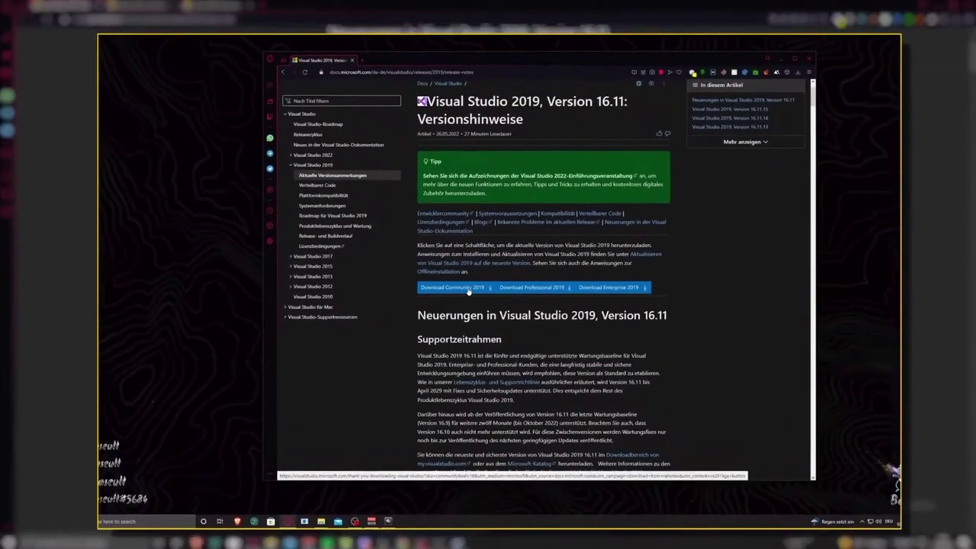
left_click(465, 288)
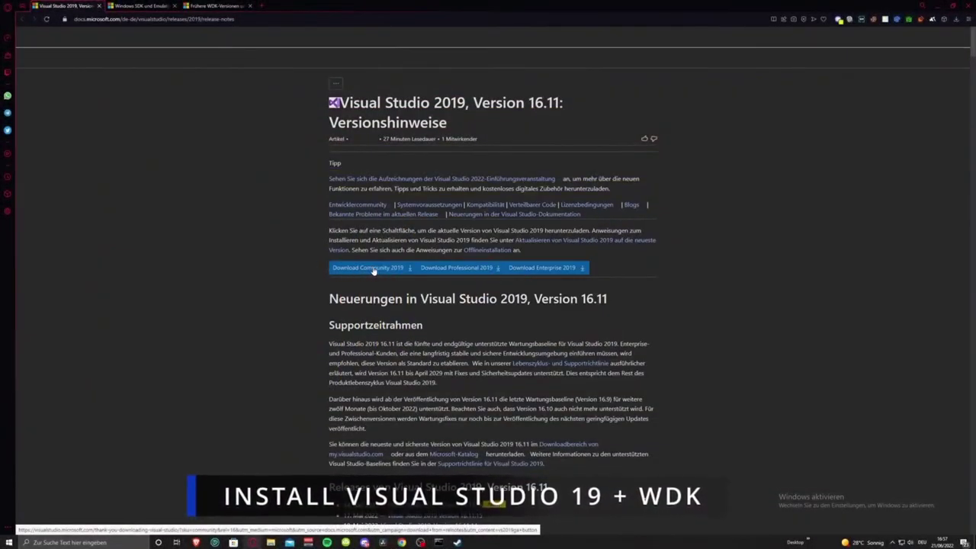
left_click(372, 271)
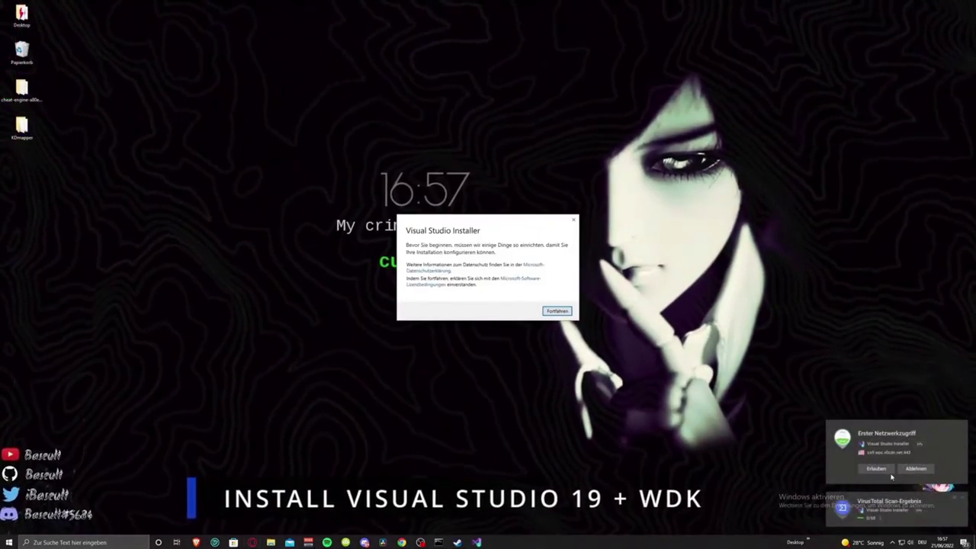
Continue into the Visual Studio Community 2019 setup and select the Desktop development with C++ workload
left_click(557, 312)
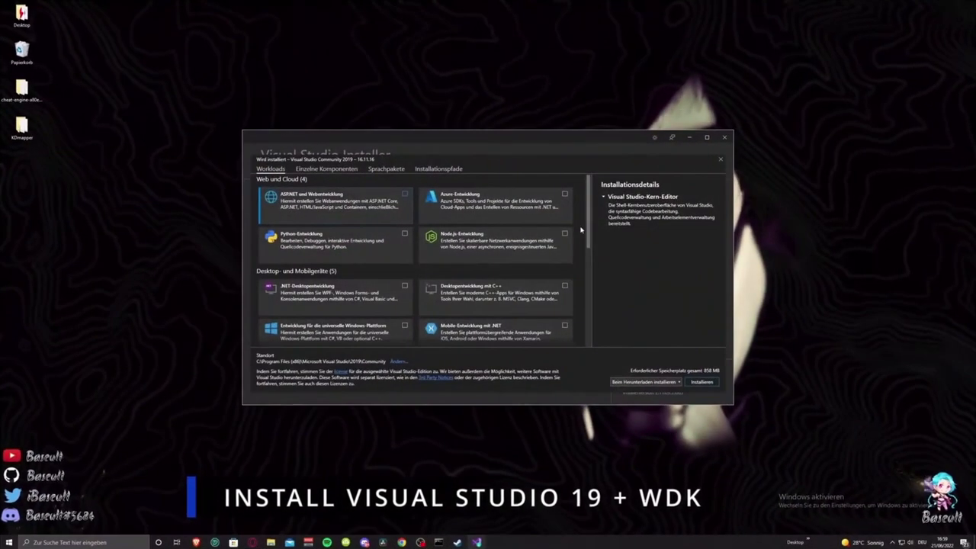
left_click(564, 288)
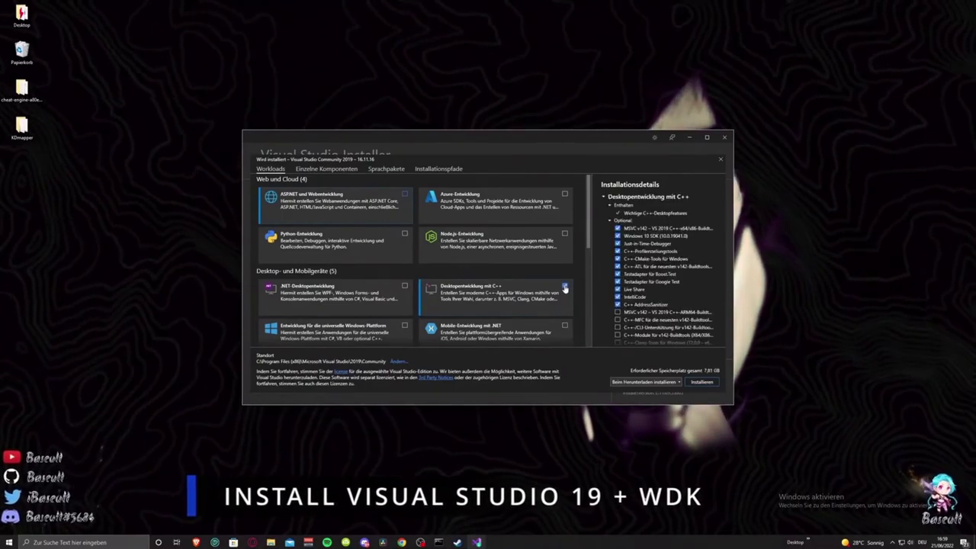
Filter the individual components by "142 x64" and add the latest v142 Spectre-mitigated x64/x86 libraries, ATL and MFC
left_click(326, 170)
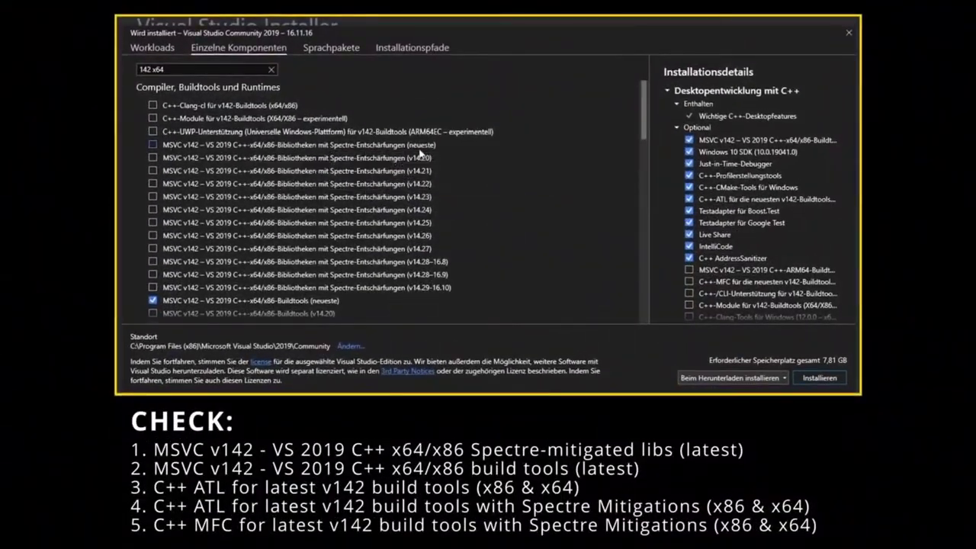
left_click(342, 147)
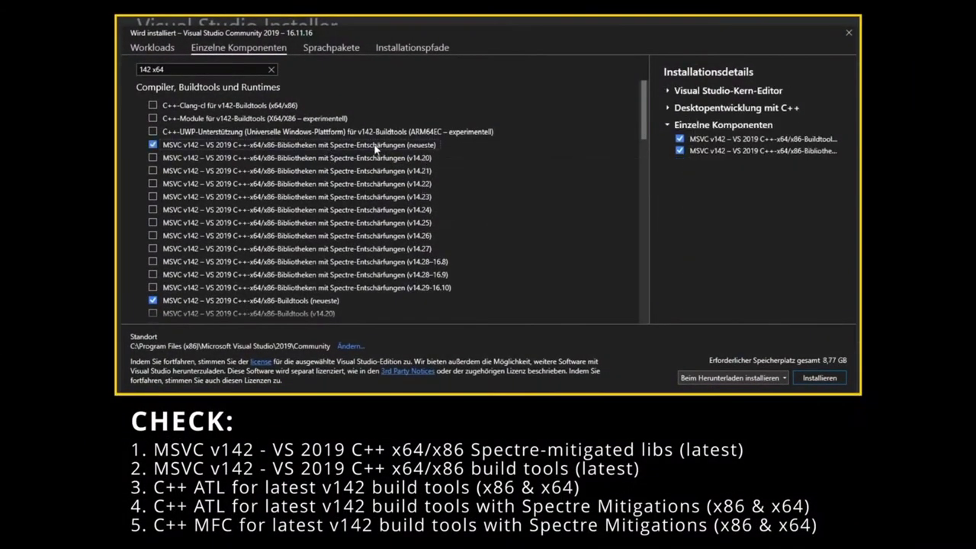
scroll(493, 188, "down", 3)
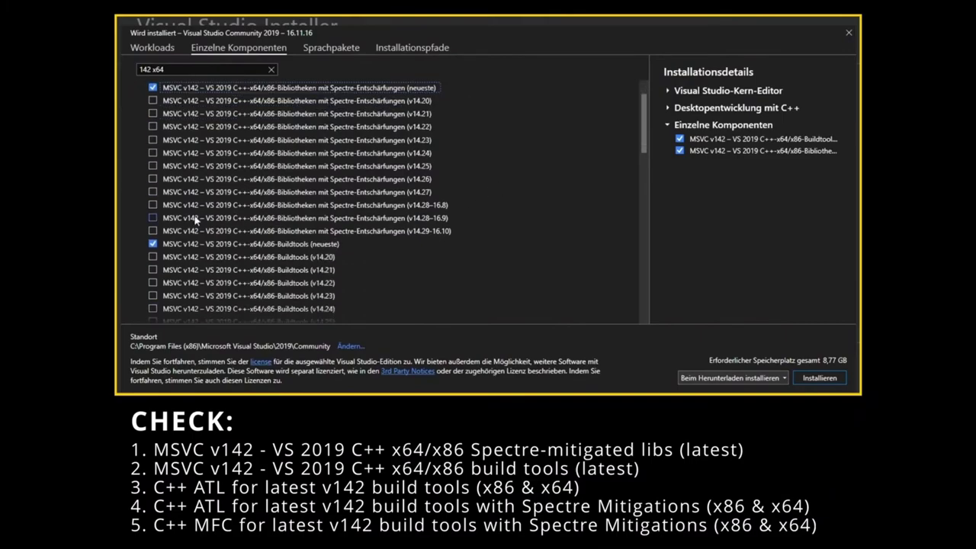
scroll(195, 256, "down", 1)
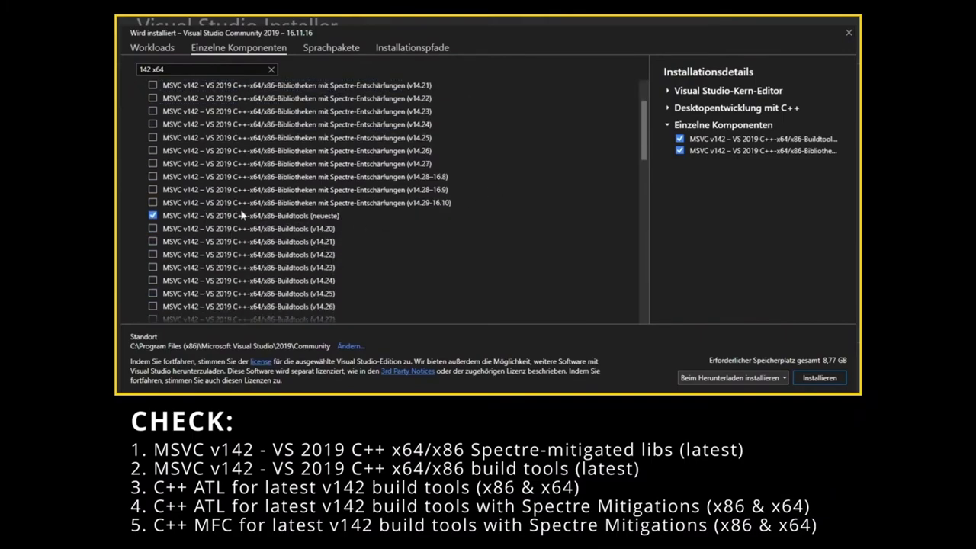
scroll(500, 218, "down", 12)
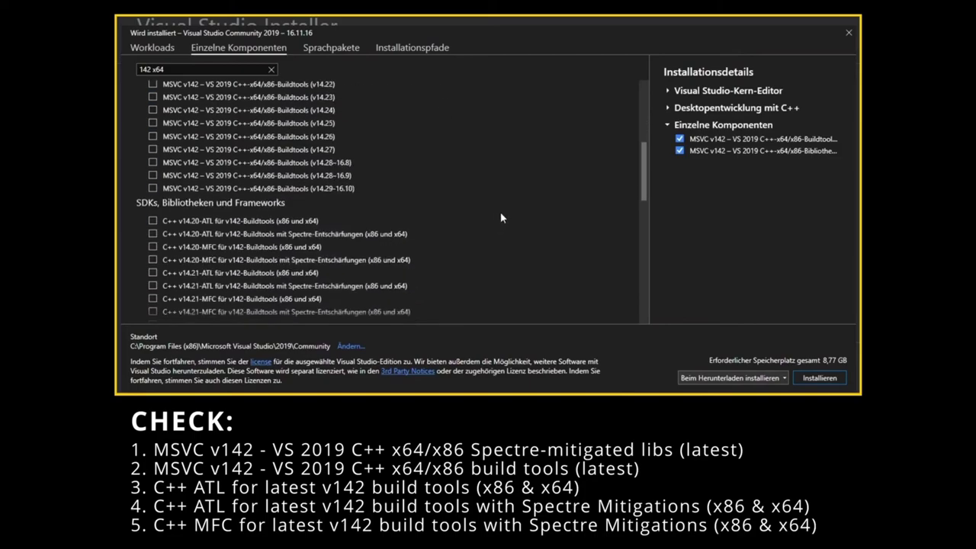
scroll(500, 217, "down", 12)
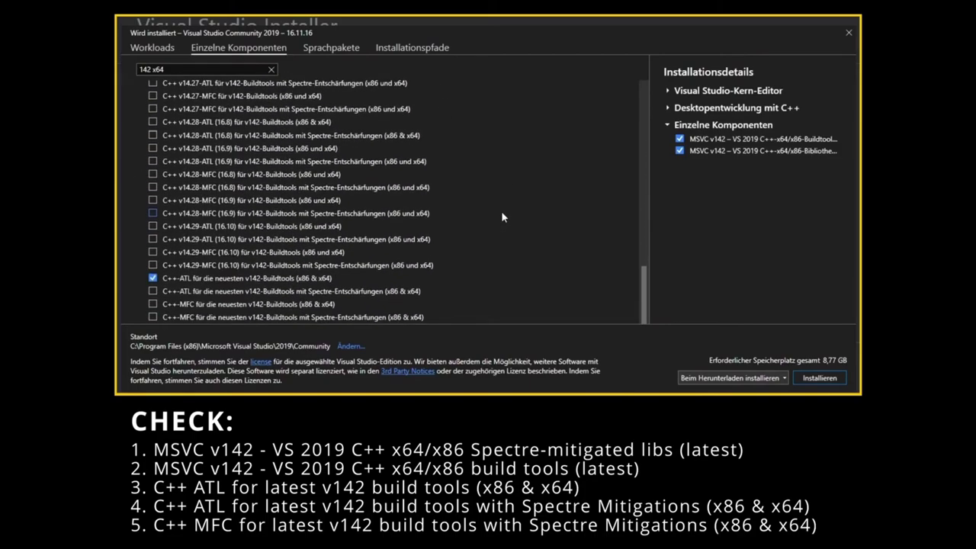
left_click(238, 319)
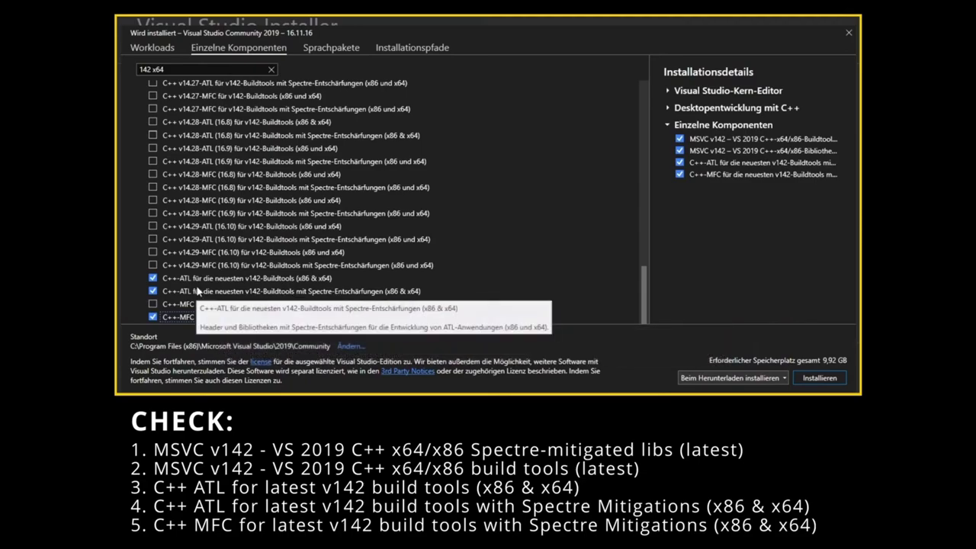
Review the selected v142 components in the list and start installing Visual Studio Community 2019
scroll(202, 278, "up", 4)
scroll(202, 278, "up", 10)
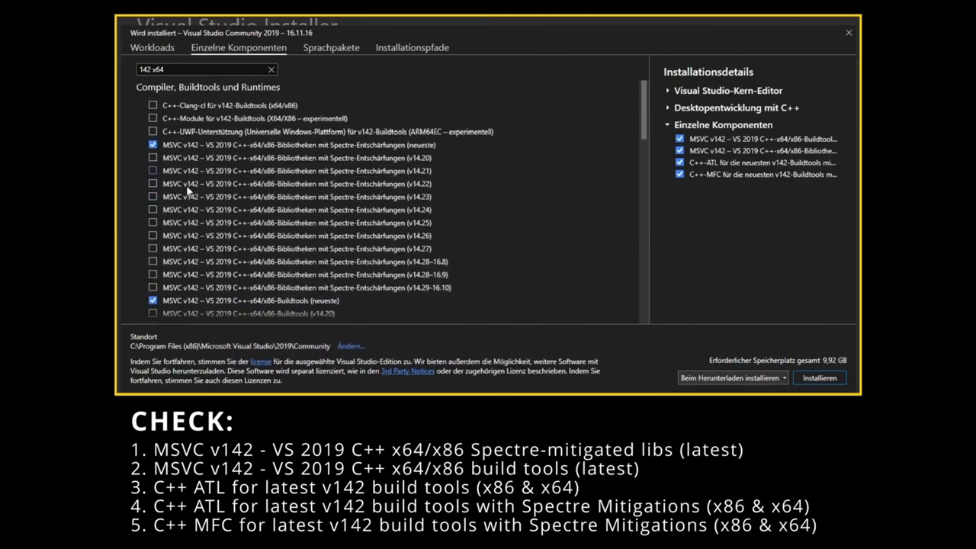
scroll(139, 216, "down", 15)
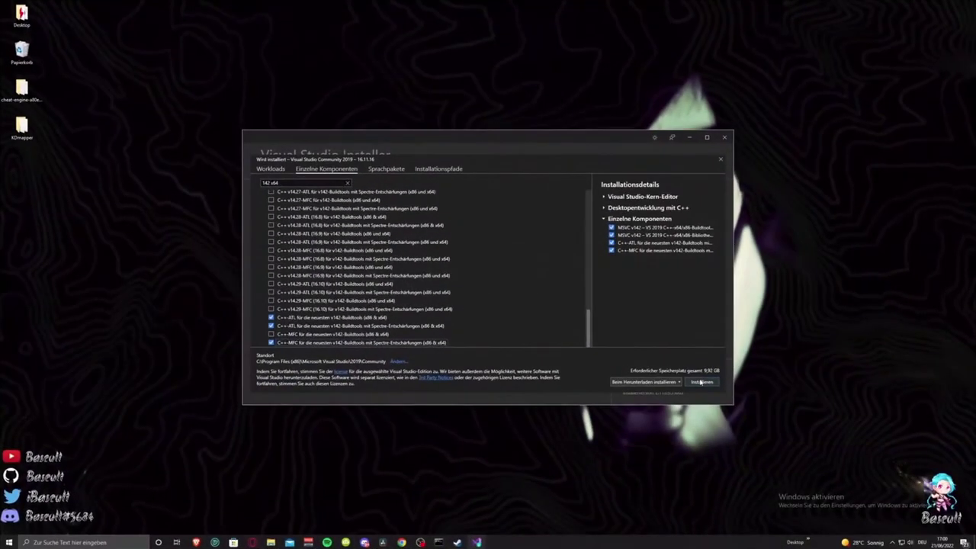
left_click(699, 382)
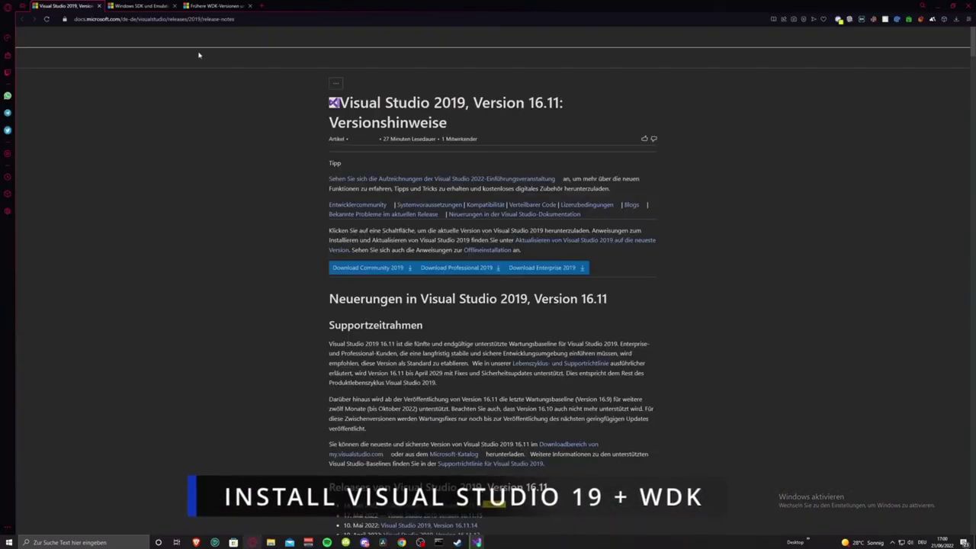
Download the Windows 10 SDK, version 2004 (10.0.19041.0) installer from the Windows SDK archive page, saving it in Downloads
left_click(145, 5)
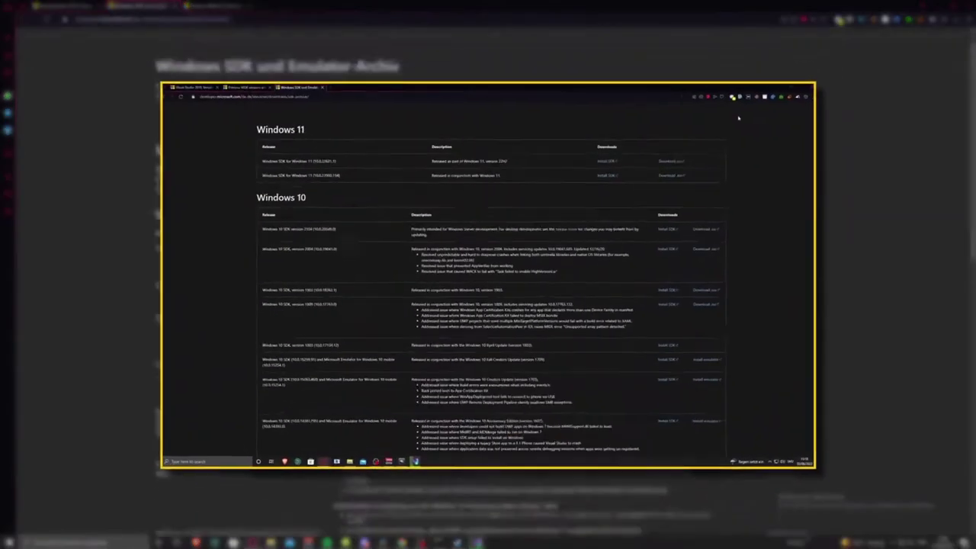
scroll(337, 237, "up", 2)
scroll(289, 216, "down", 3)
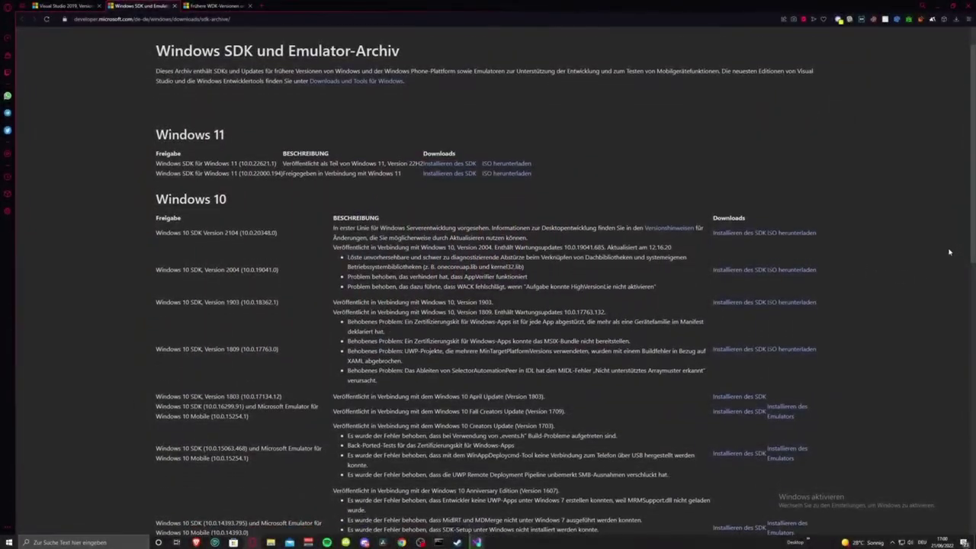
scroll(598, 276, "down", 3)
scroll(599, 276, "up", 3)
left_click_drag(154, 319, 268, 317)
left_click(149, 318)
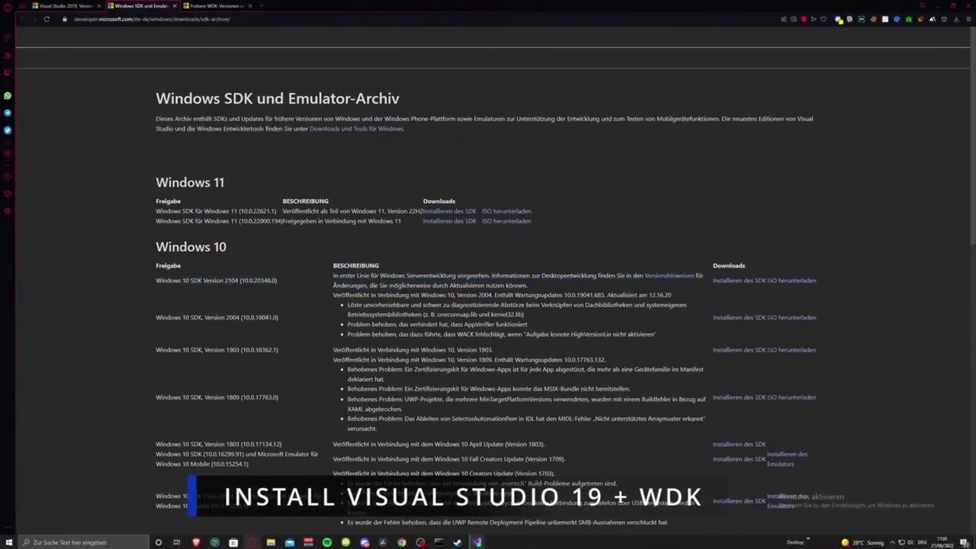
left_click_drag(152, 318, 276, 323)
left_click(151, 324)
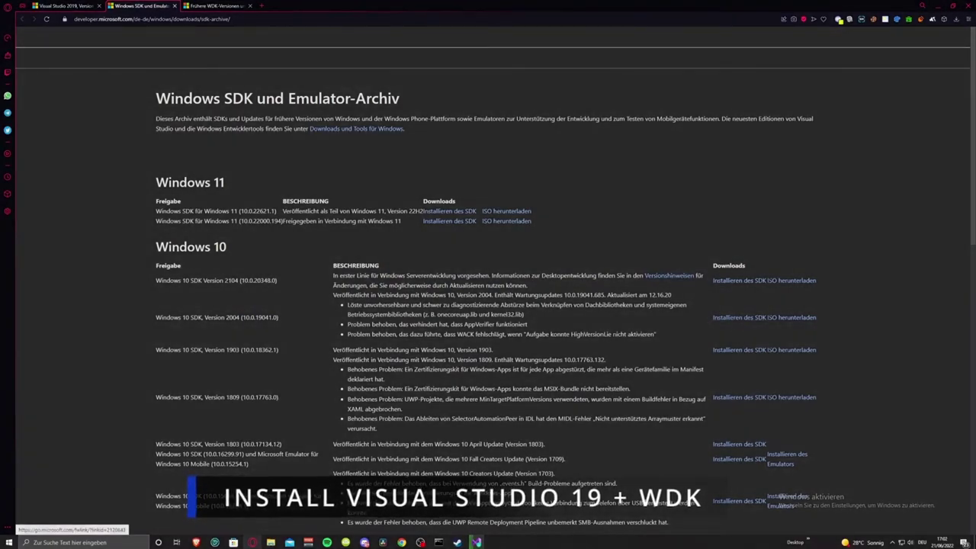
left_click_drag(205, 317, 240, 317)
left_click(725, 319)
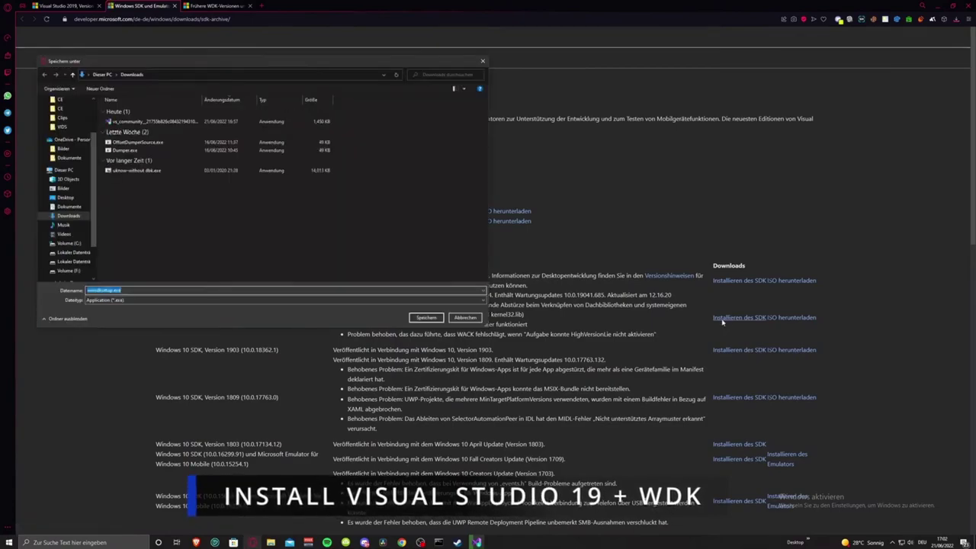
left_click(431, 319)
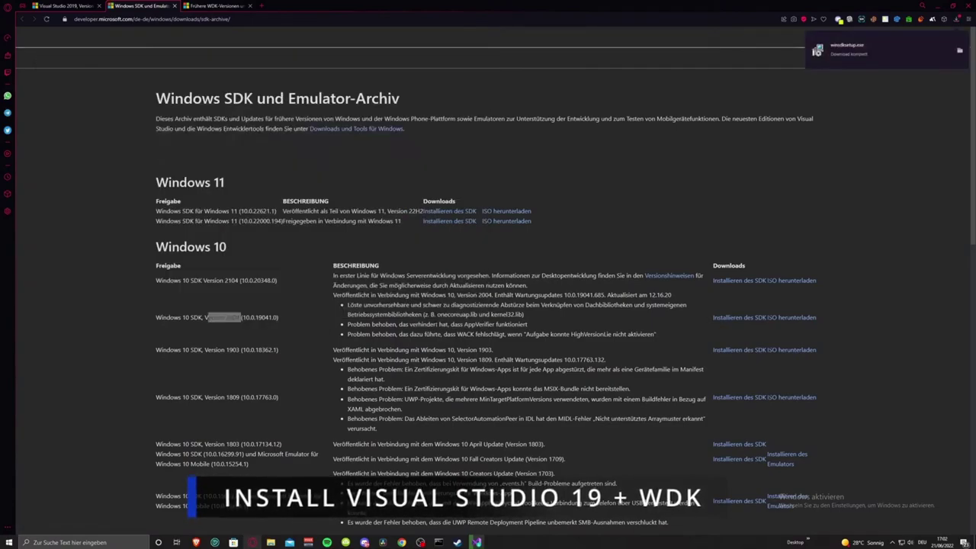
left_click(808, 189)
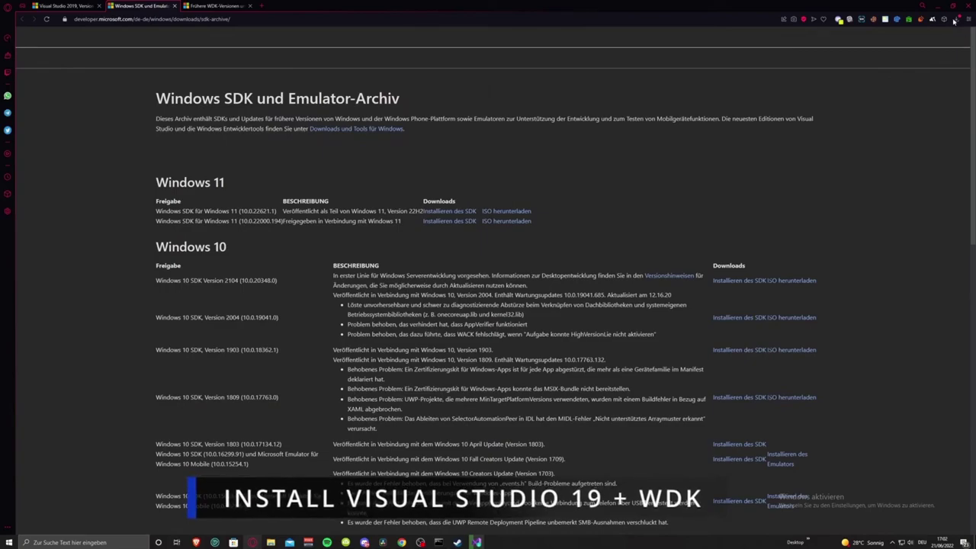
Launch the downloaded winsdksetup.exe and proceed to feature selection, keeping the default download path
left_click(956, 19)
left_click(864, 72)
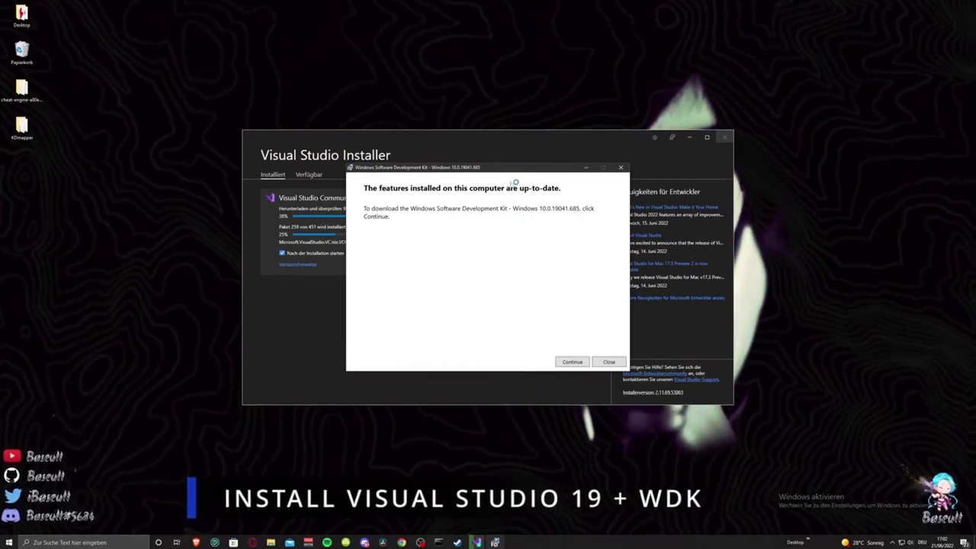
left_click(570, 363)
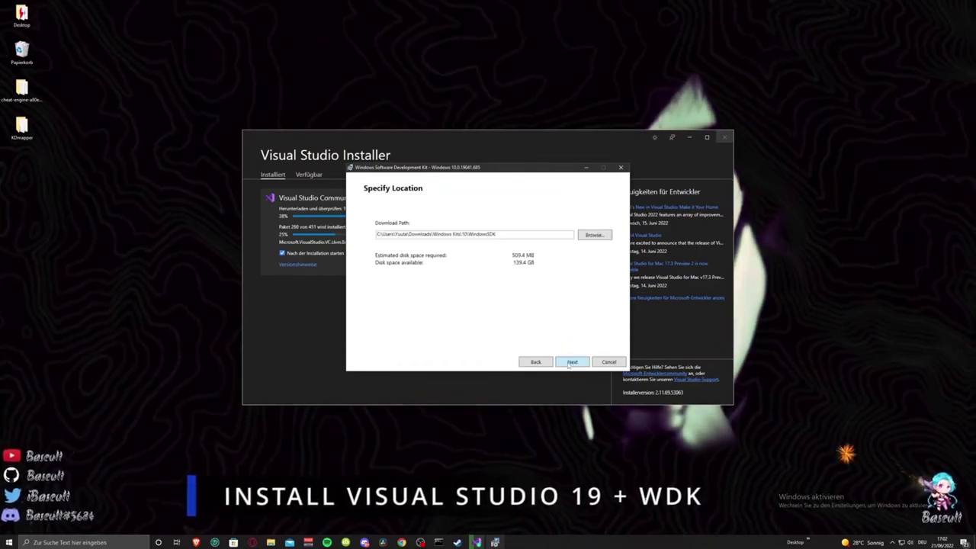
left_click(571, 362)
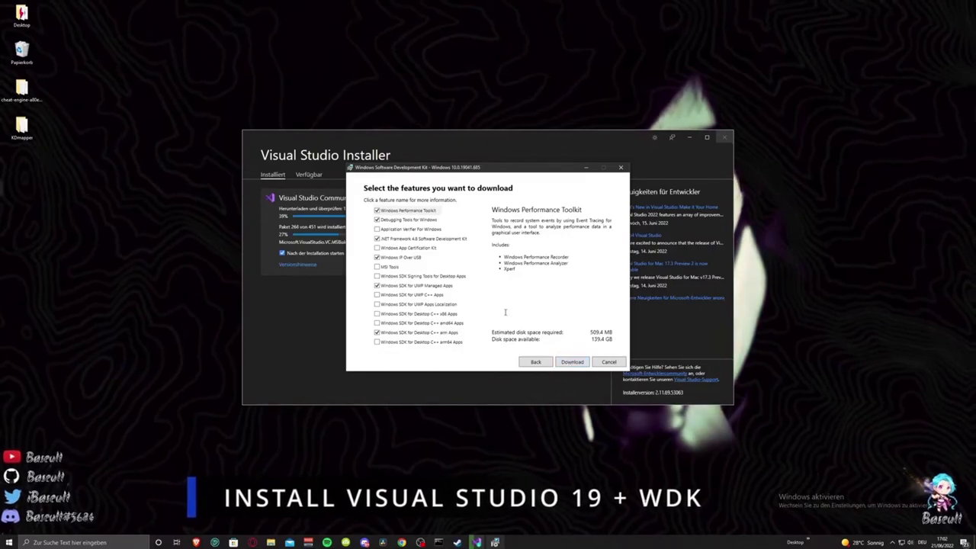
Add Windows SDK Signing Tools for Desktop Apps and Windows SDK for Desktop C++ x86 Apps, download the features, and close the SDK setup
left_click(386, 278)
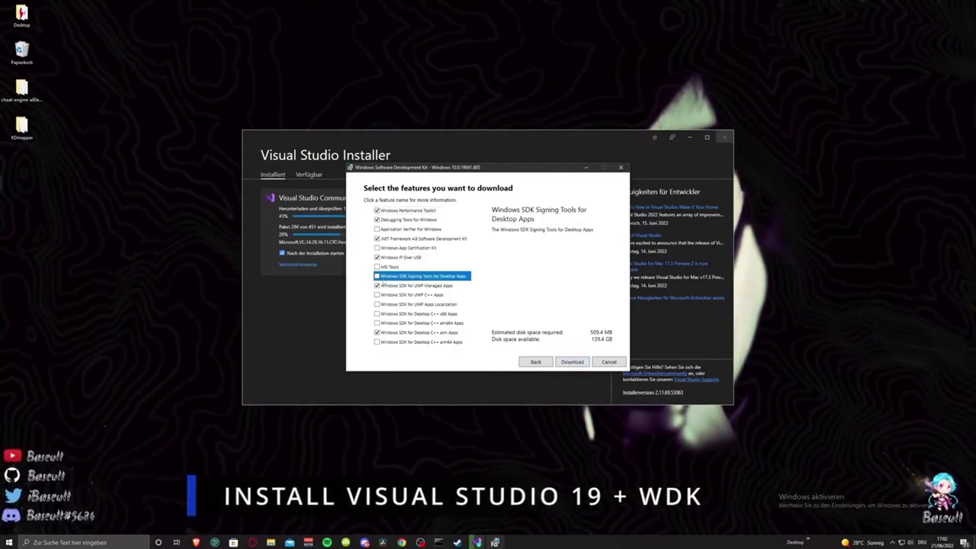
left_click(377, 277)
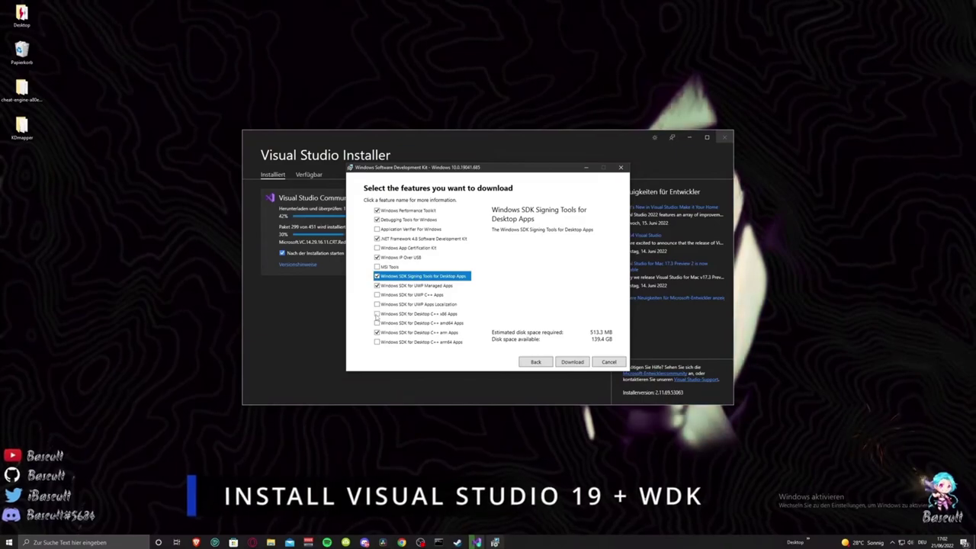
left_click(377, 313)
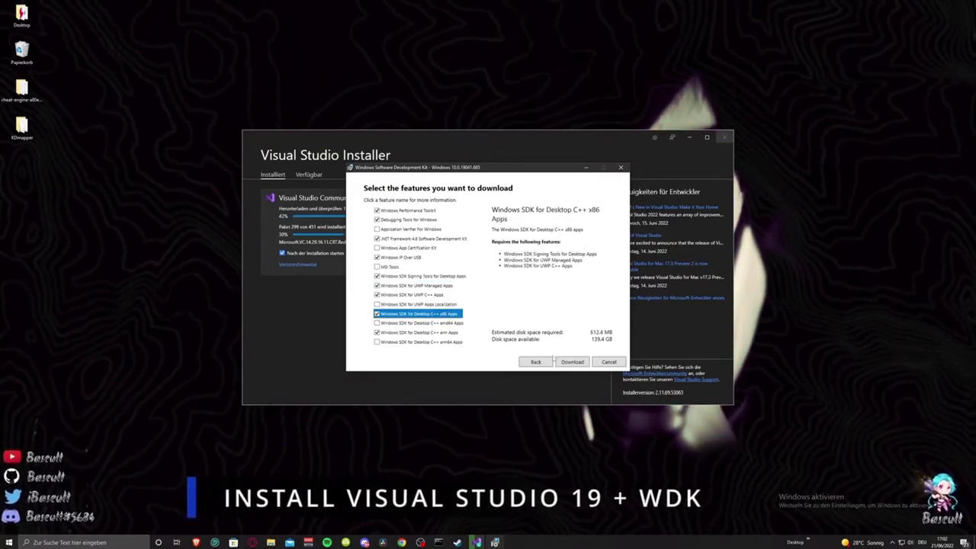
left_click(572, 362)
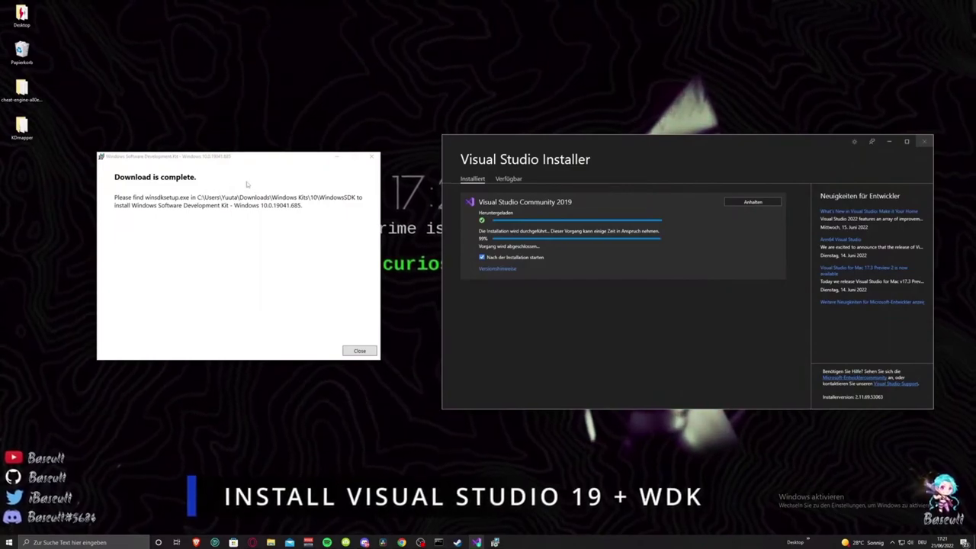
left_click(360, 351)
left_click_drag(690, 141, 533, 141)
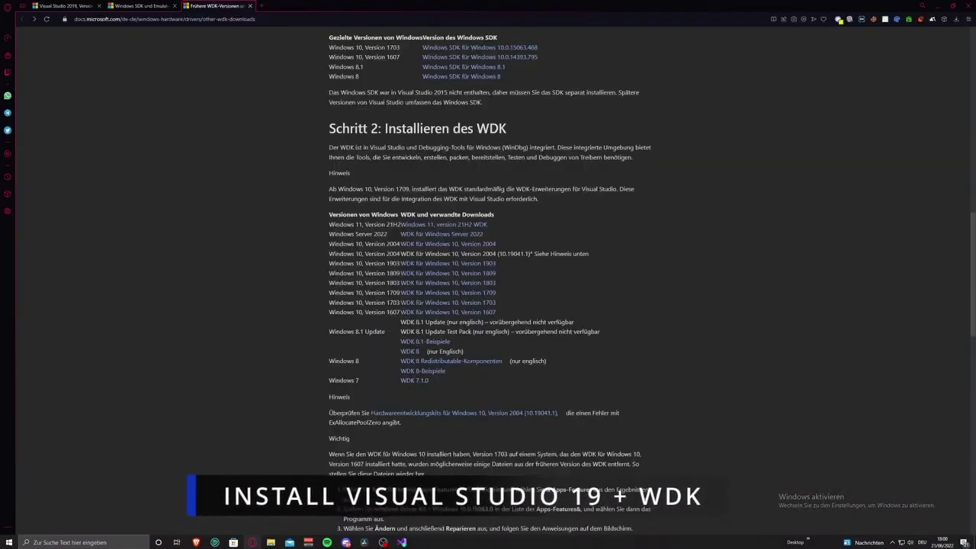
Check the SDK version in the archive page and download the matching WDK for Windows 10, version 2004
scroll(488, 275, "up", 1)
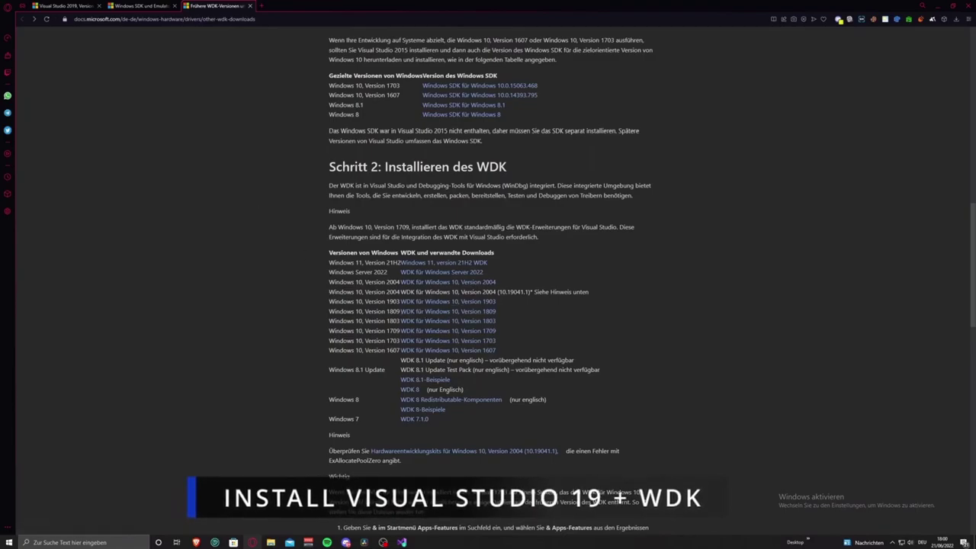
left_click(141, 6)
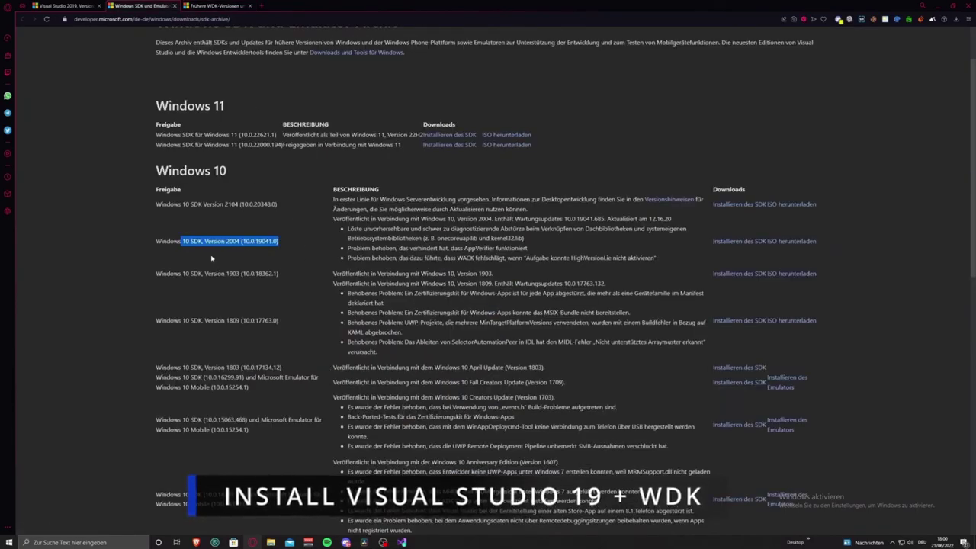
left_click(255, 249)
left_click_drag(281, 245, 157, 244)
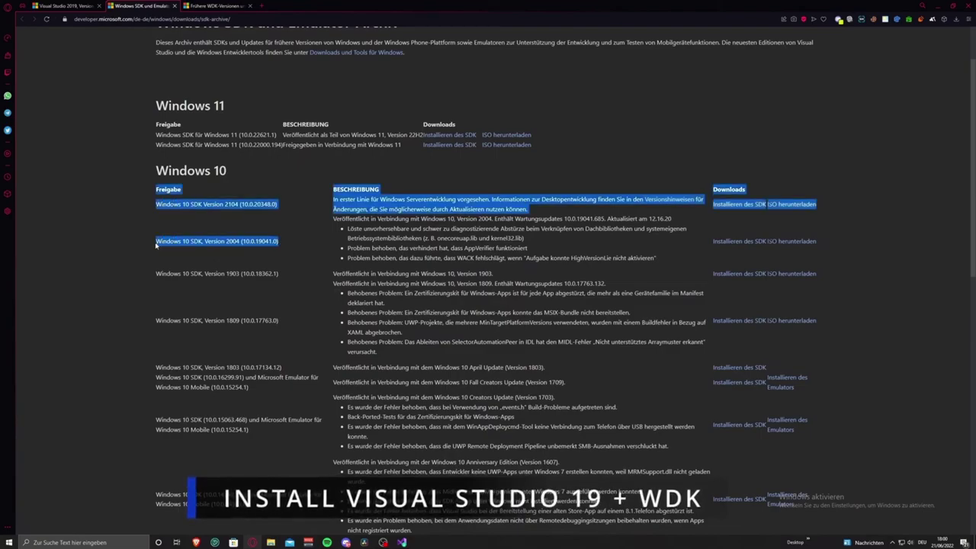
left_click(170, 250)
left_click(208, 5)
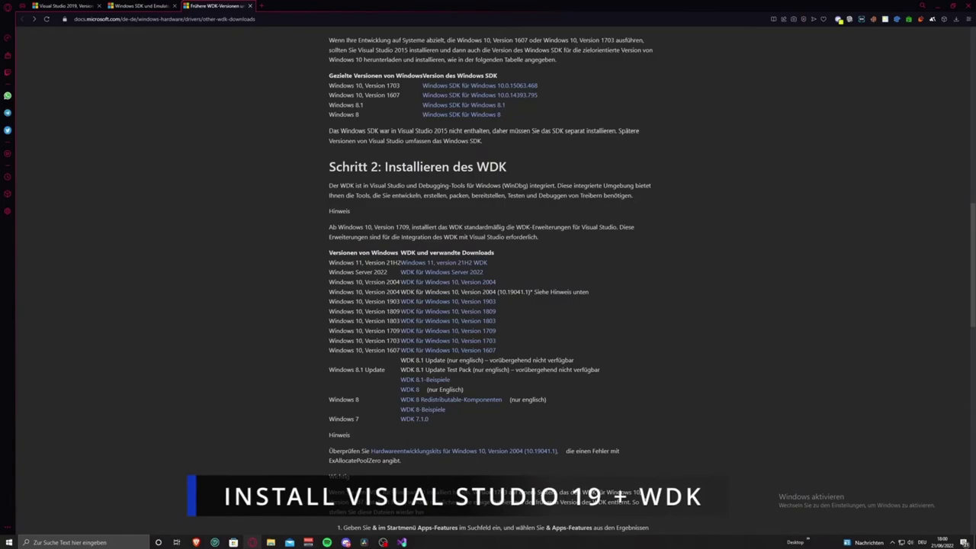
left_click(469, 284)
key("Return")
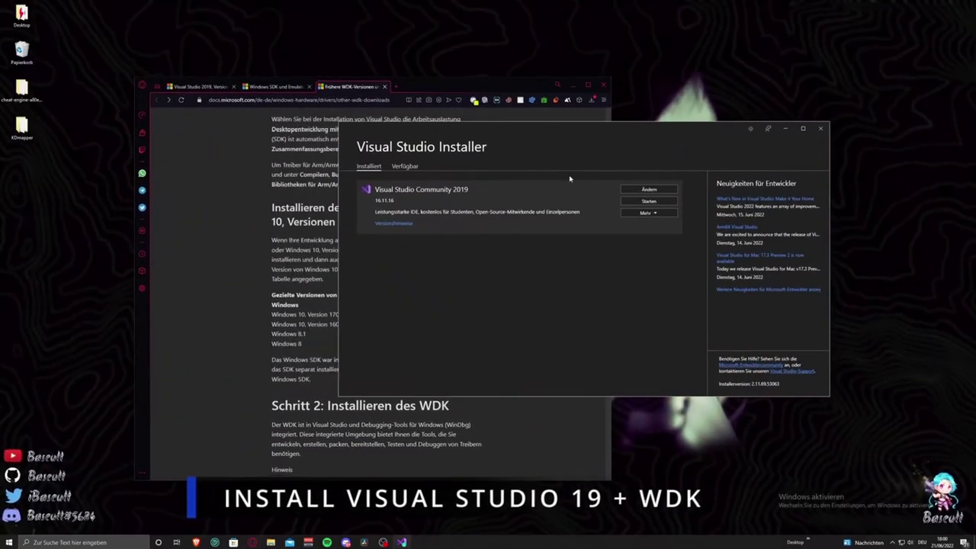
Launch the downloaded WDK setup from the browser's downloads and minimize the browser and Visual Studio Installer windows
left_click_drag(636, 128, 657, 153)
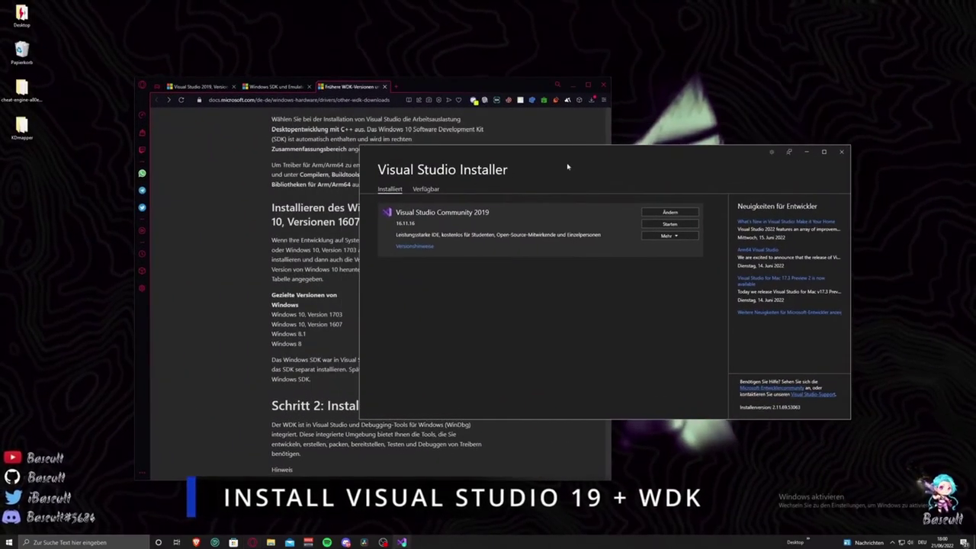
left_click_drag(492, 87, 433, 87)
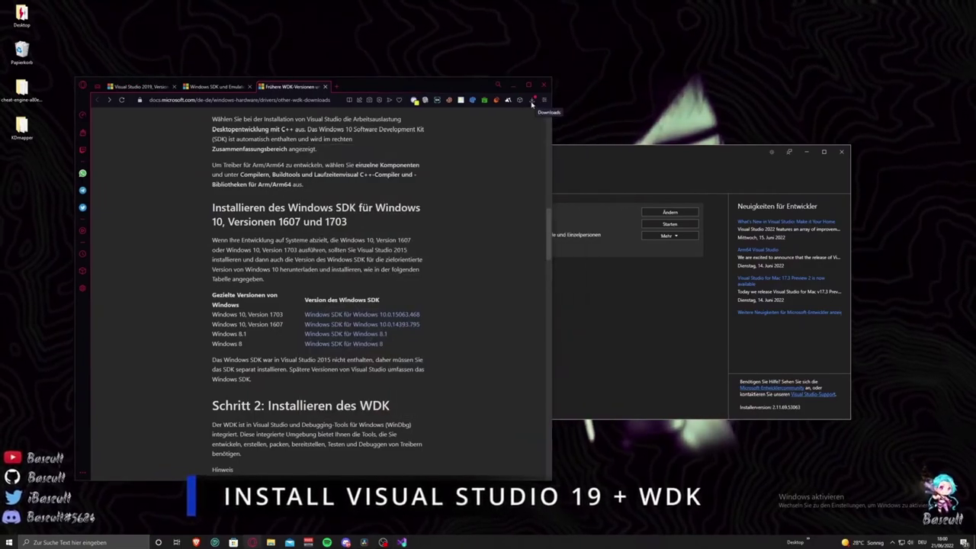
left_click(532, 100)
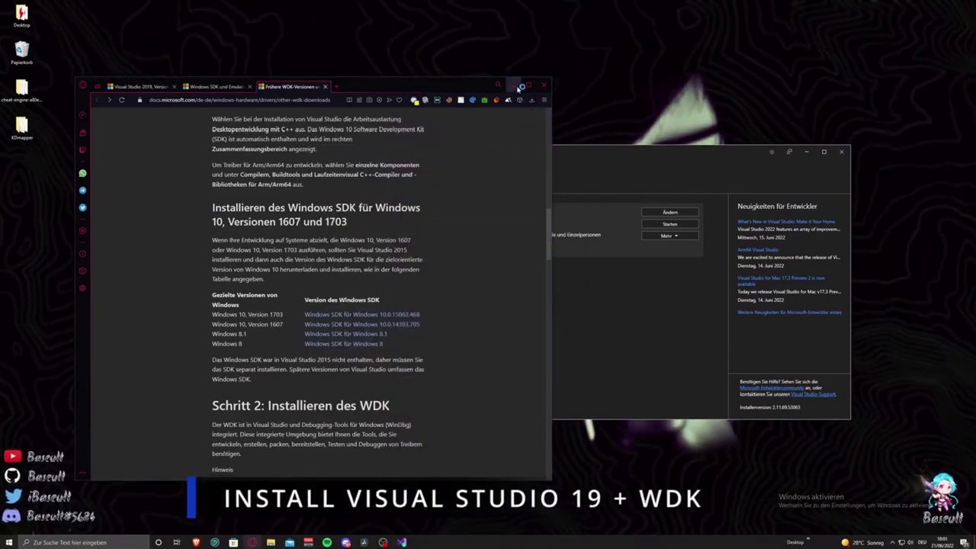
left_click(516, 85)
left_click_drag(583, 156, 422, 152)
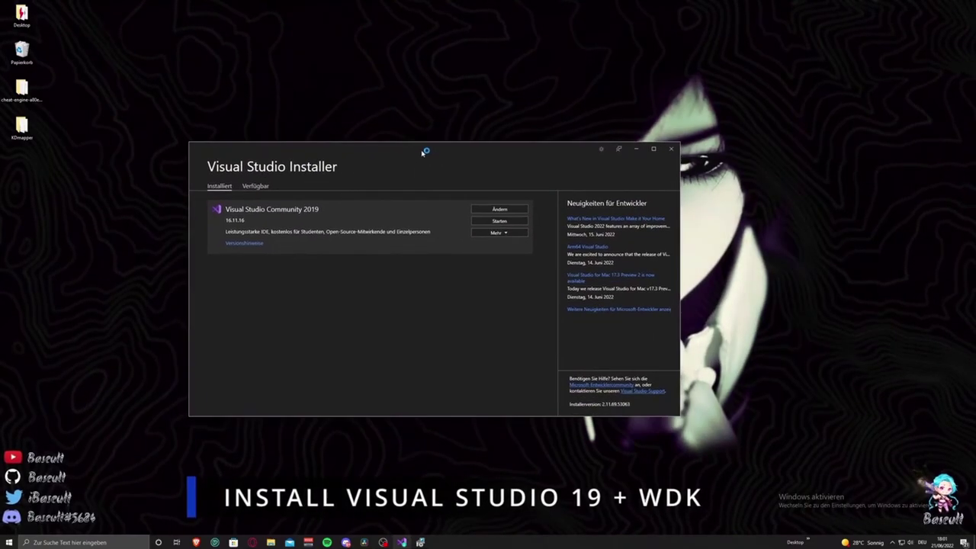
left_click(635, 148)
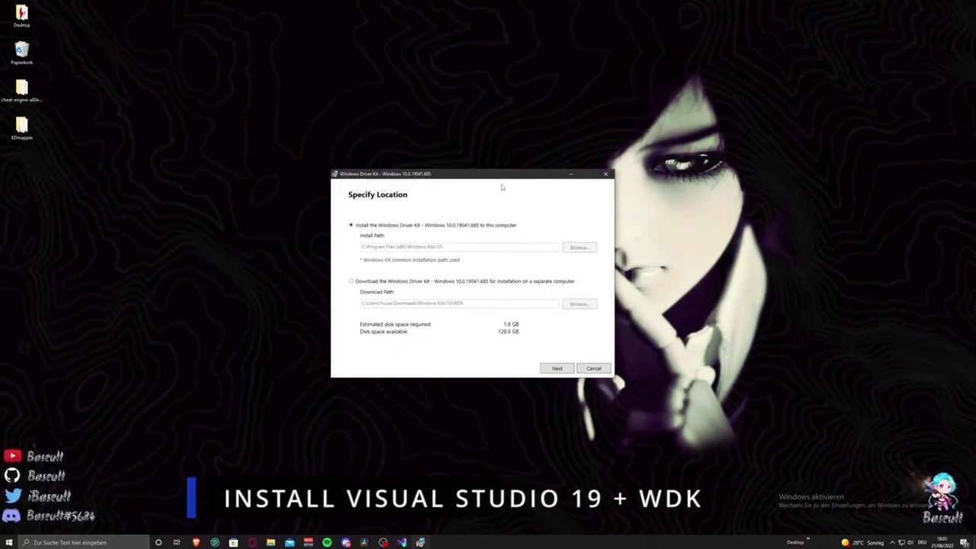
Install the Windows Driver Kit with the default path and privacy choice, plus its Visual Studio extension for Visual Studio Community 2019
left_click(565, 373)
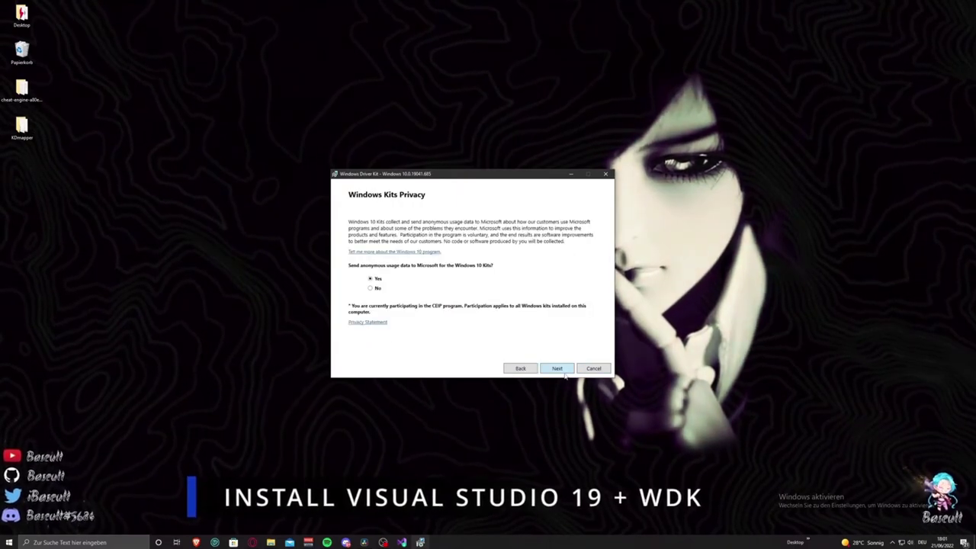
left_click(557, 368)
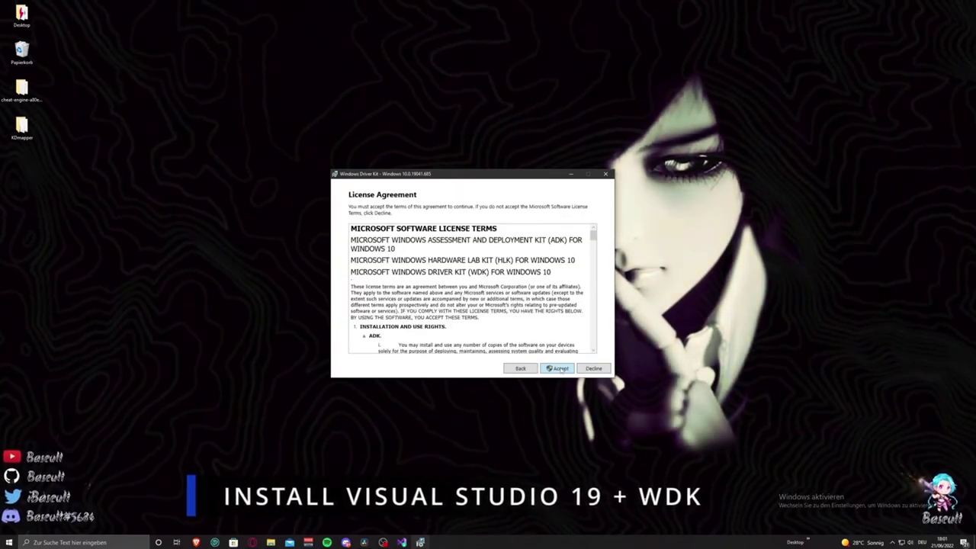
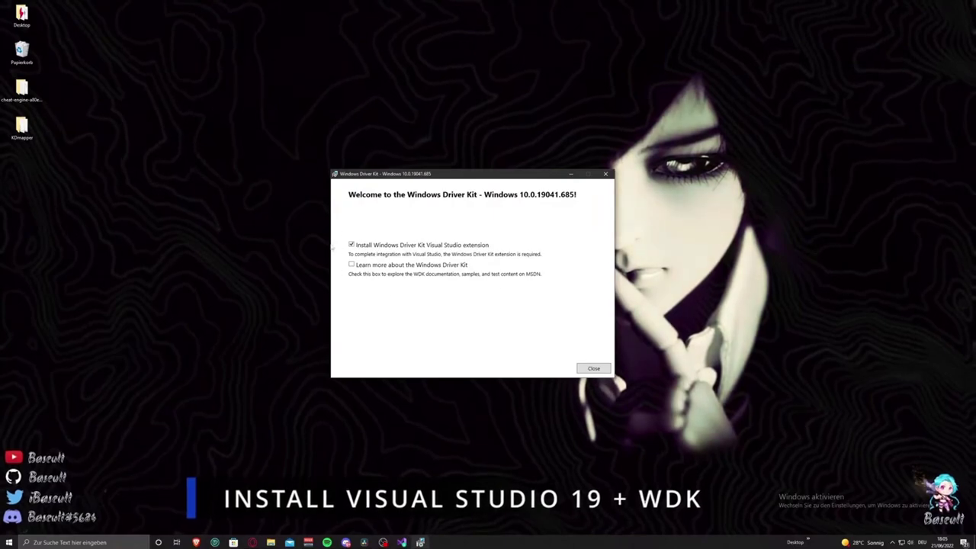
left_click(593, 369)
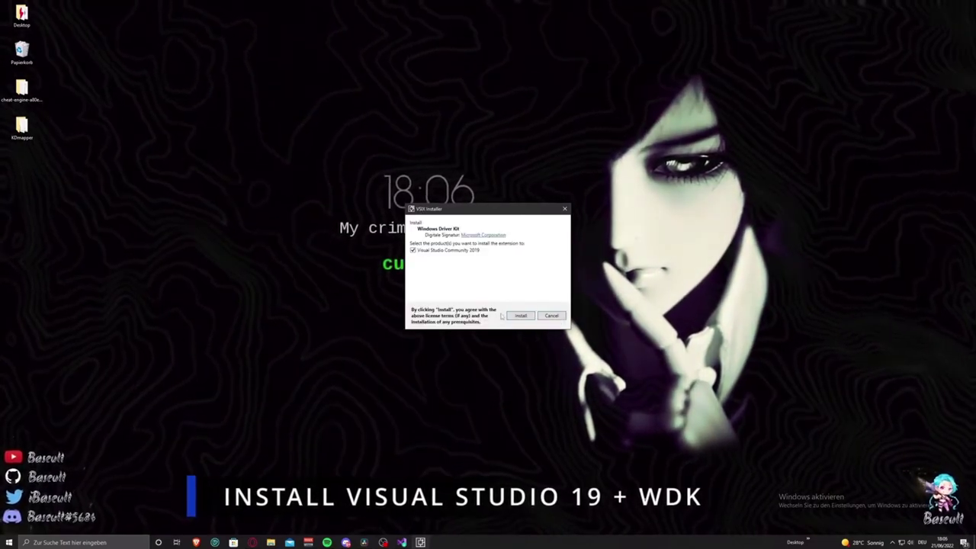
left_click(519, 316)
left_click(519, 314)
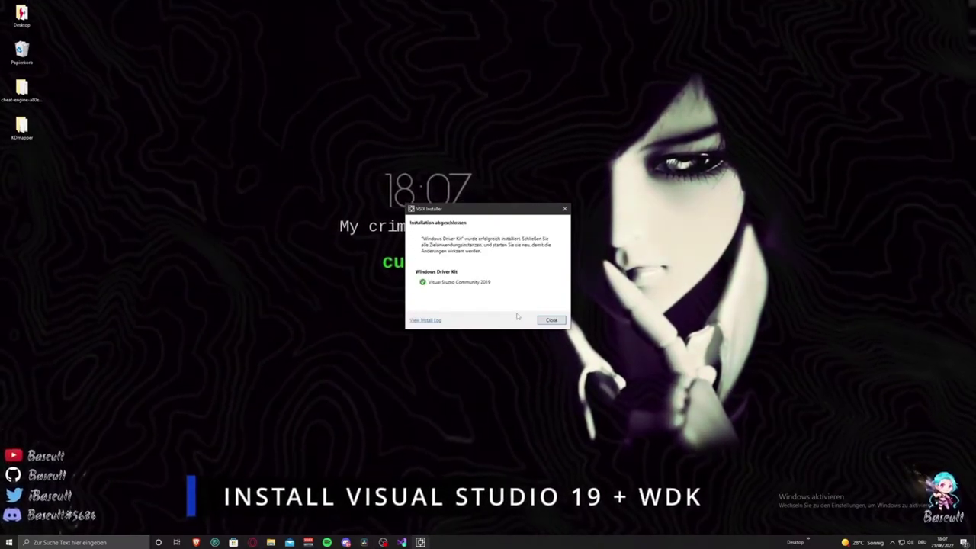
left_click(552, 321)
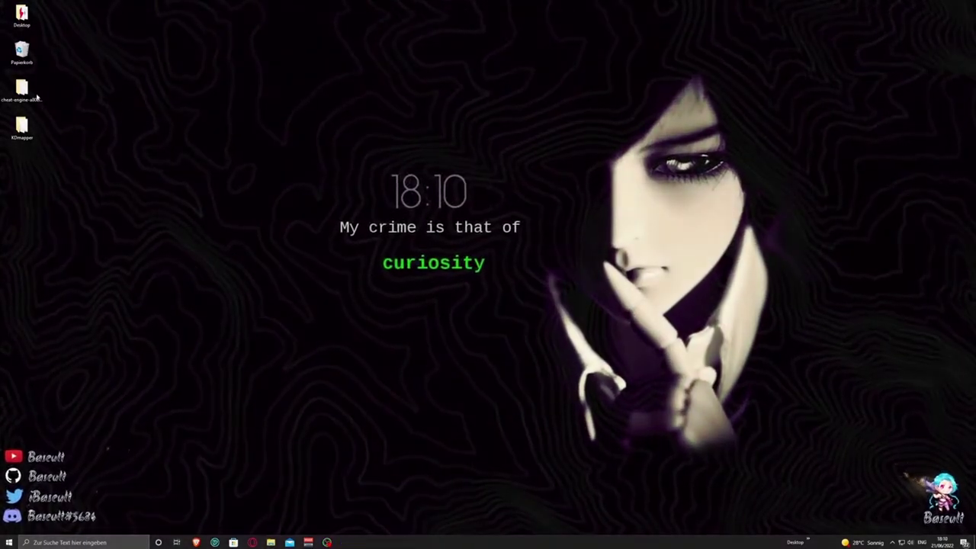
Open the DBKKernel.sln solution from the DBKKernel folder of the Cheat Engine source in Visual Studio
double_click(21, 90)
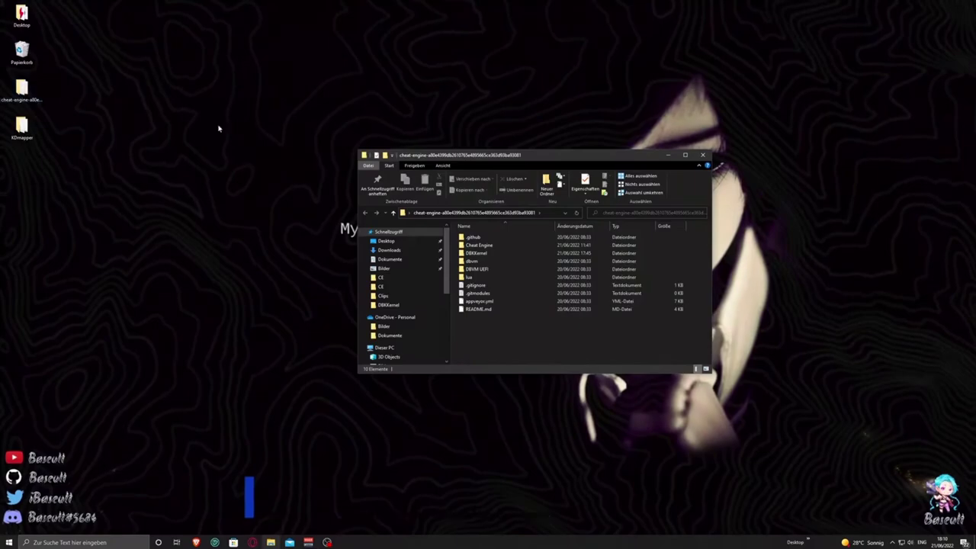
double_click(534, 256)
scroll(529, 259, "down", 3)
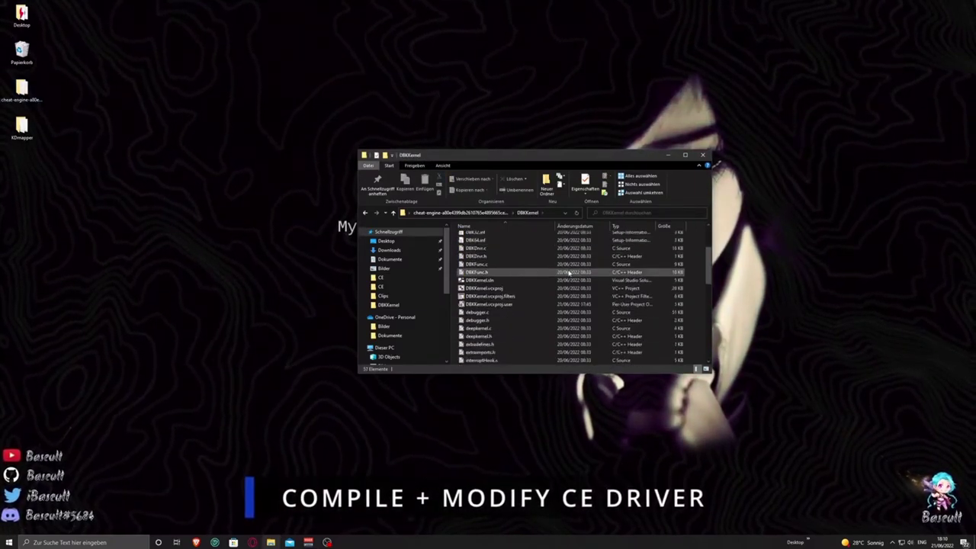
double_click(500, 284)
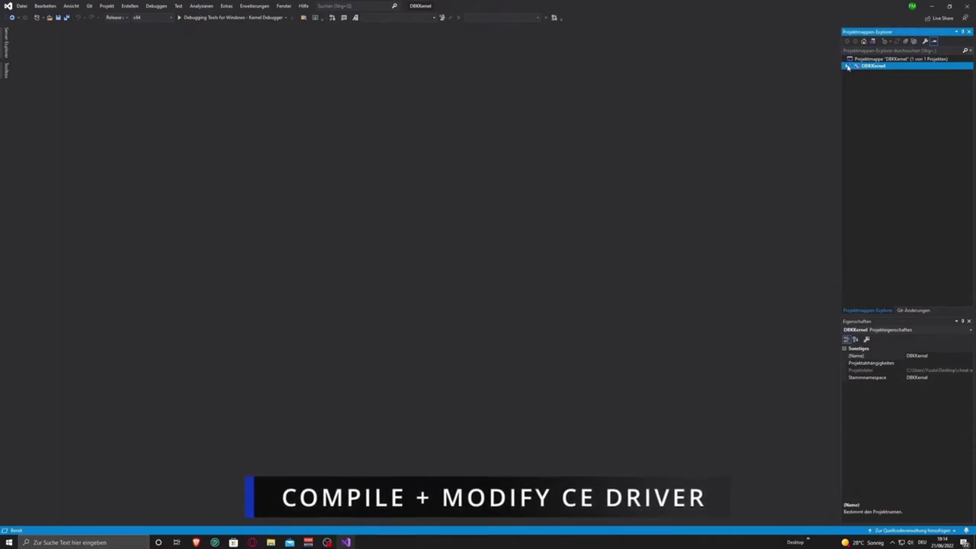
Open DBK64.inf from the DBKKernel project's Driver Files and look over its DBK64 entries down to the Strings section
left_click(847, 66)
left_click(855, 102)
left_click(855, 102)
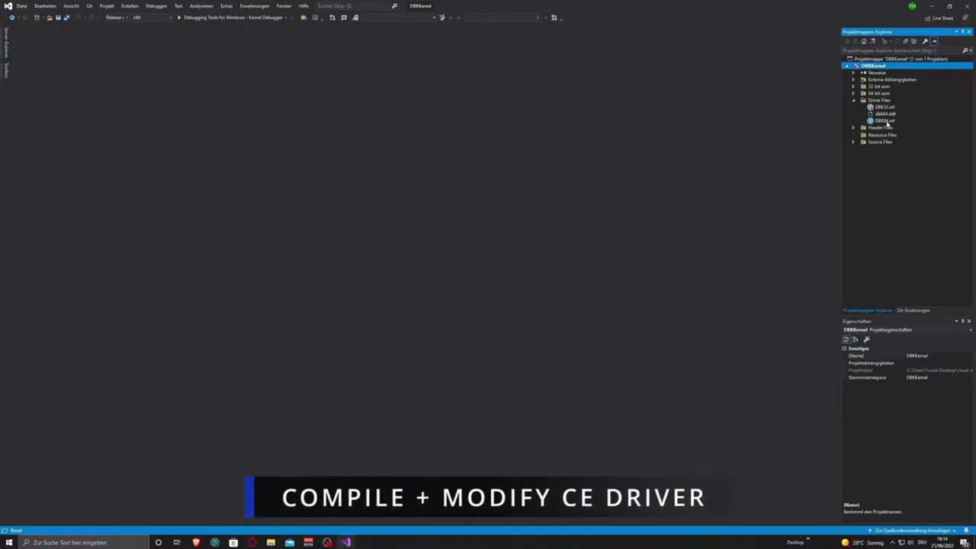
double_click(884, 121)
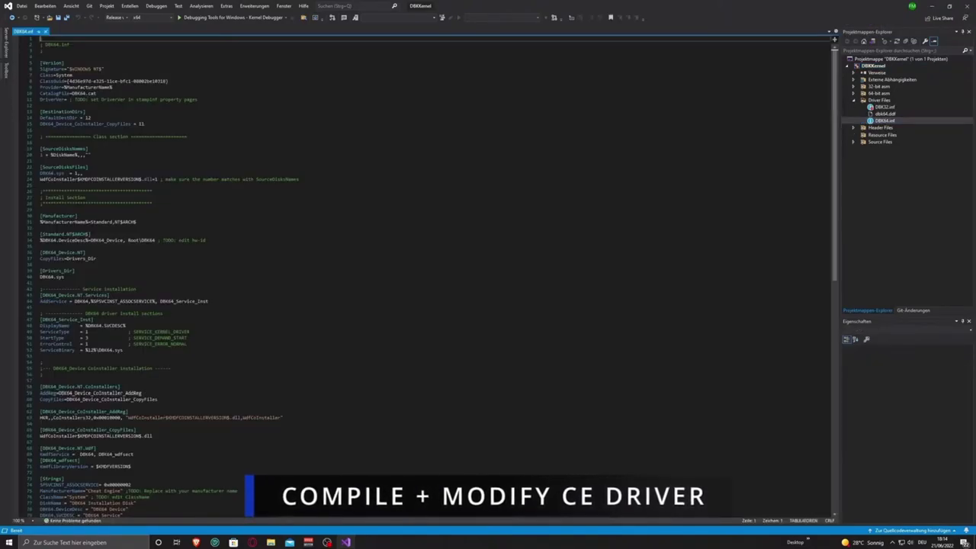
scroll(434, 275, "down", 2)
left_click_drag(124, 479, 67, 161)
double_click(75, 161)
scroll(75, 161, "up", 2)
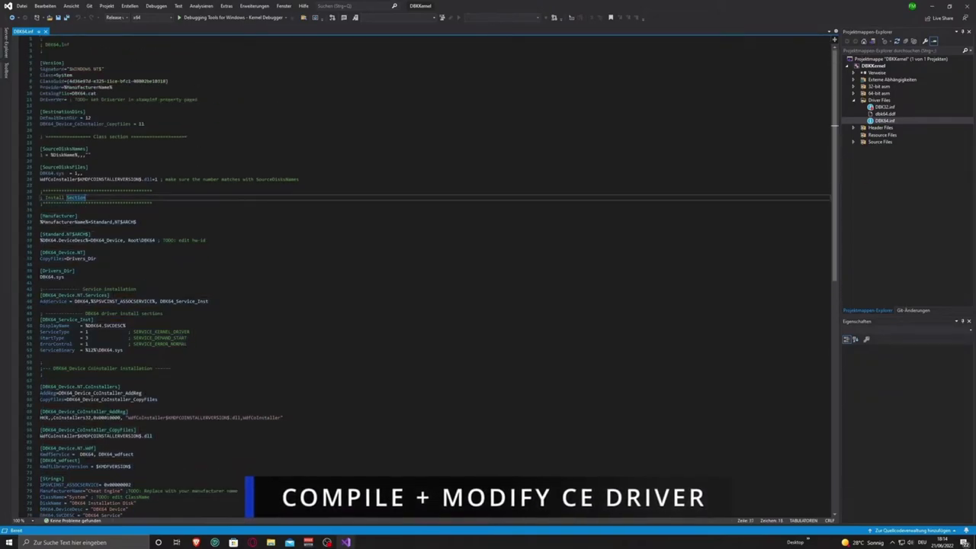
scroll(435, 274, "down", 8)
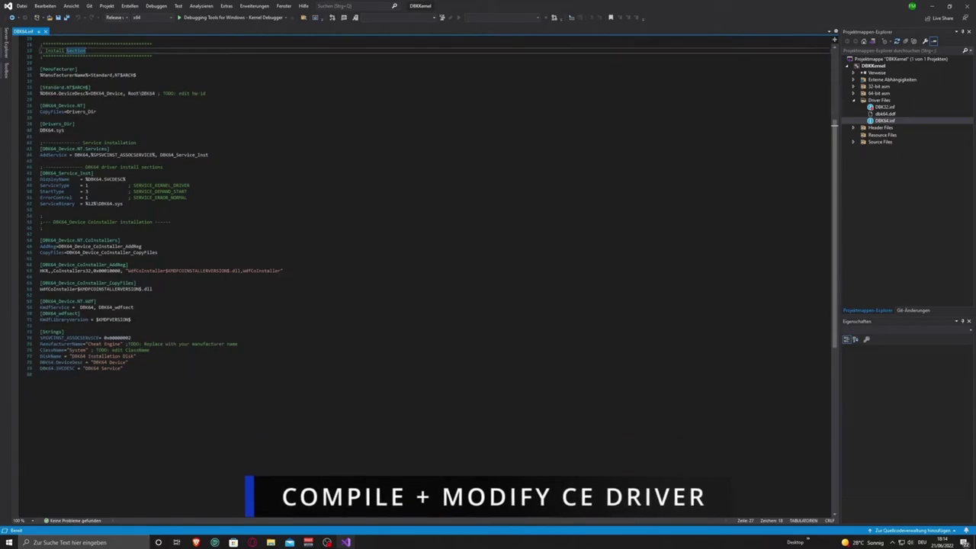
left_click_drag(40, 362, 125, 368)
left_click(123, 368)
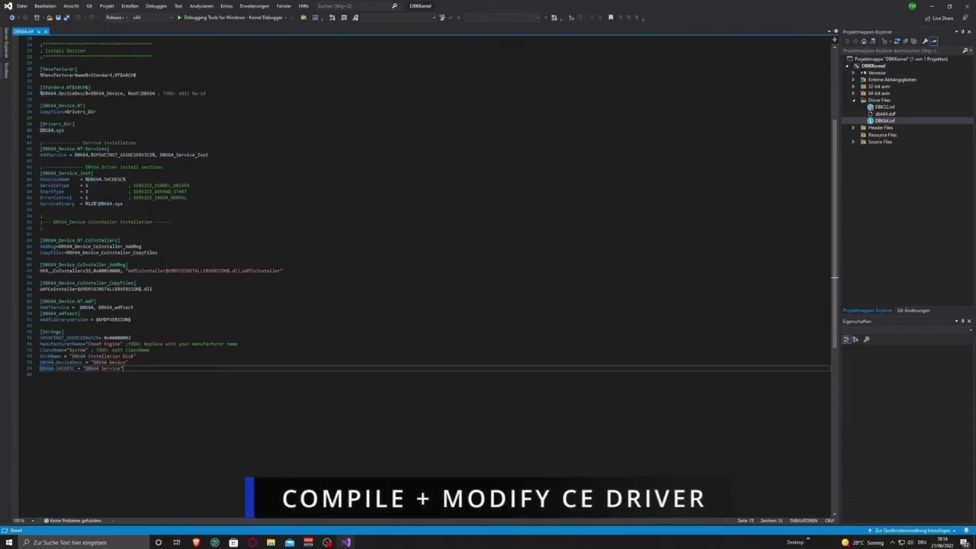
Shrink the Visual Studio window and open DBK32functions.pas from the Cheat Engine\dbk32 source folder in Notepad++ beside it
double_click(604, 4)
left_click_drag(101, 105, 289, 105)
double_click(21, 90)
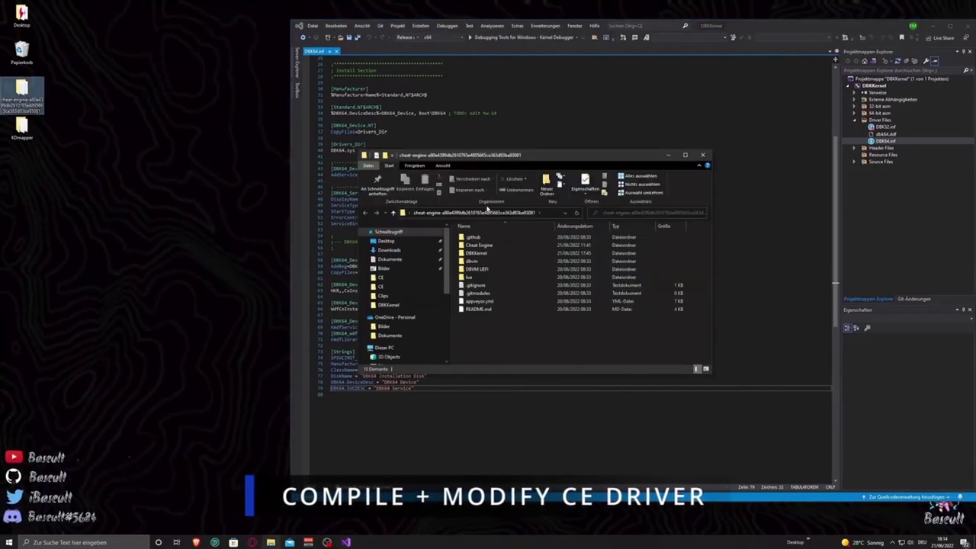
double_click(496, 245)
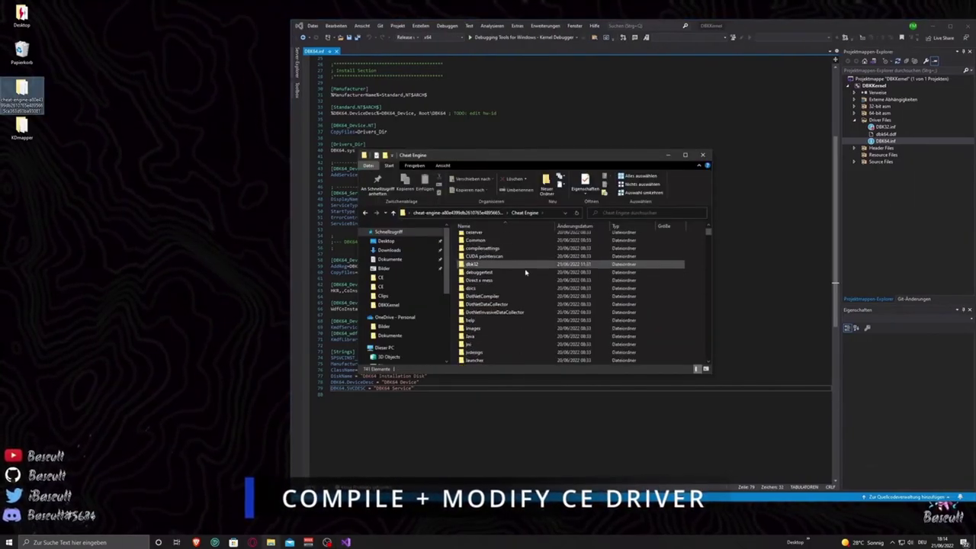
double_click(500, 266)
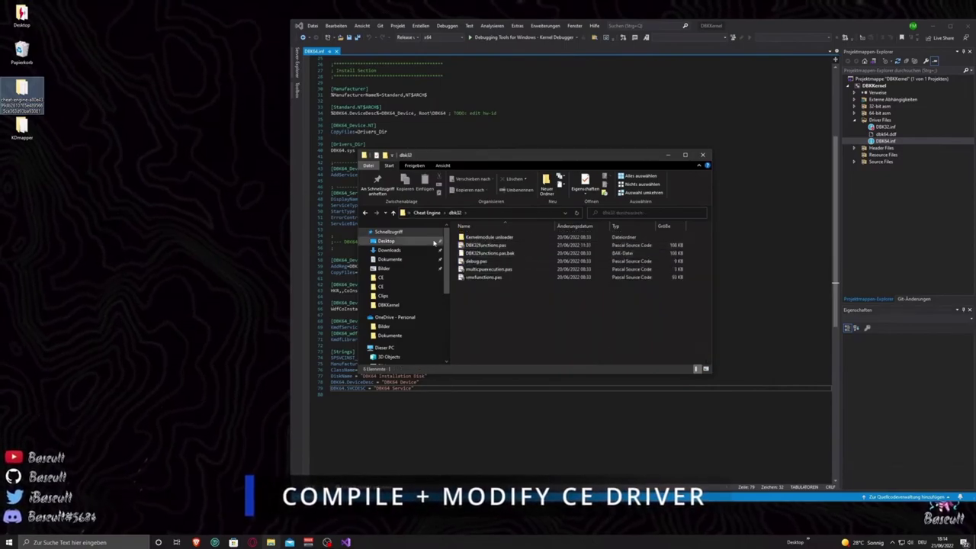
left_click(517, 247)
right_click(517, 246)
left_click(548, 290)
left_click(693, 153)
left_click_drag(730, 131, 250, 122)
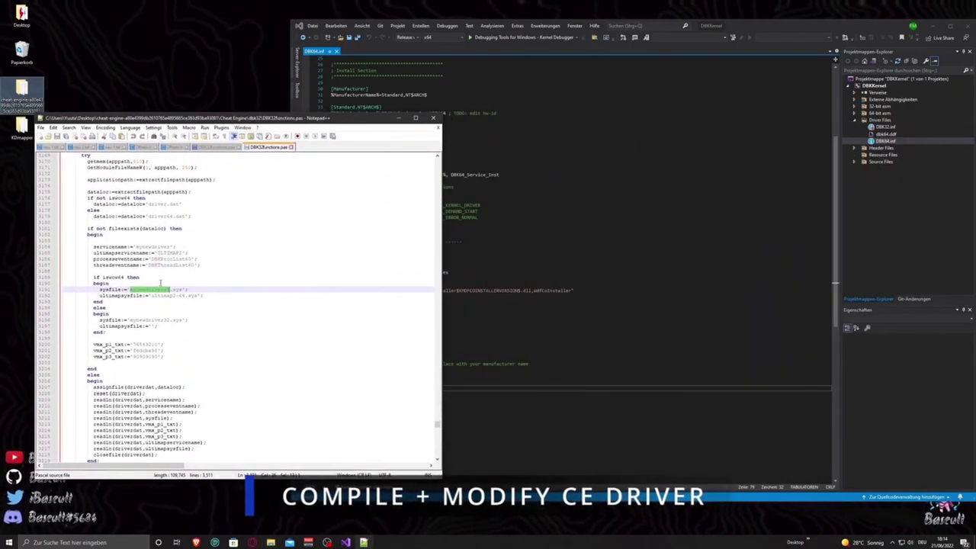
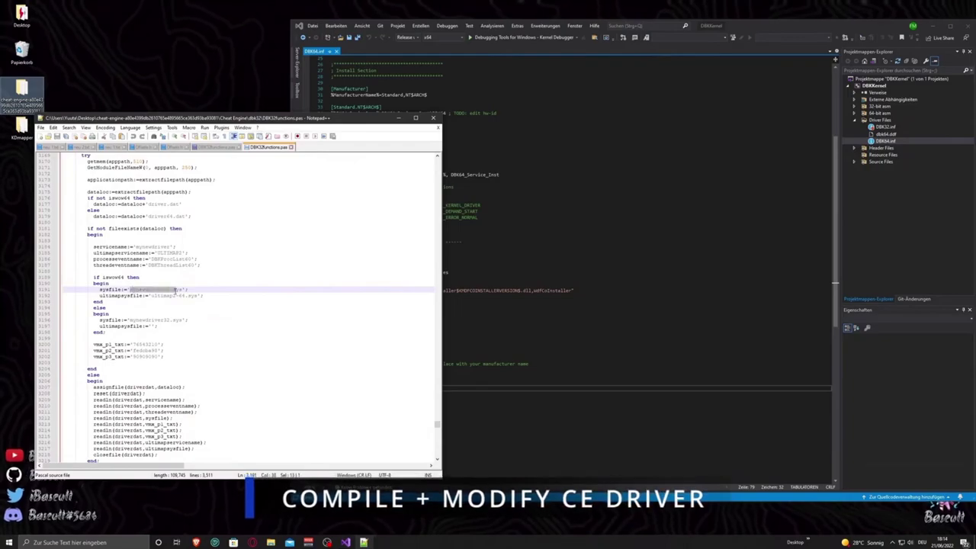
Place DBK64.inf beside DBK32functions.pas and copy the driver name mynewdriver64 from the 64-bit sysfile line
left_click(166, 296)
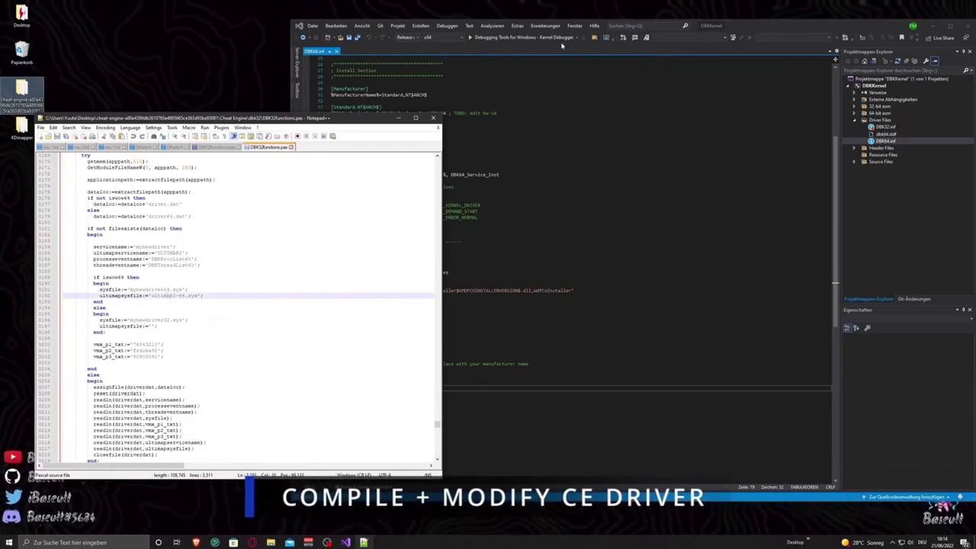
left_click(771, 26)
left_click_drag(291, 113, 455, 112)
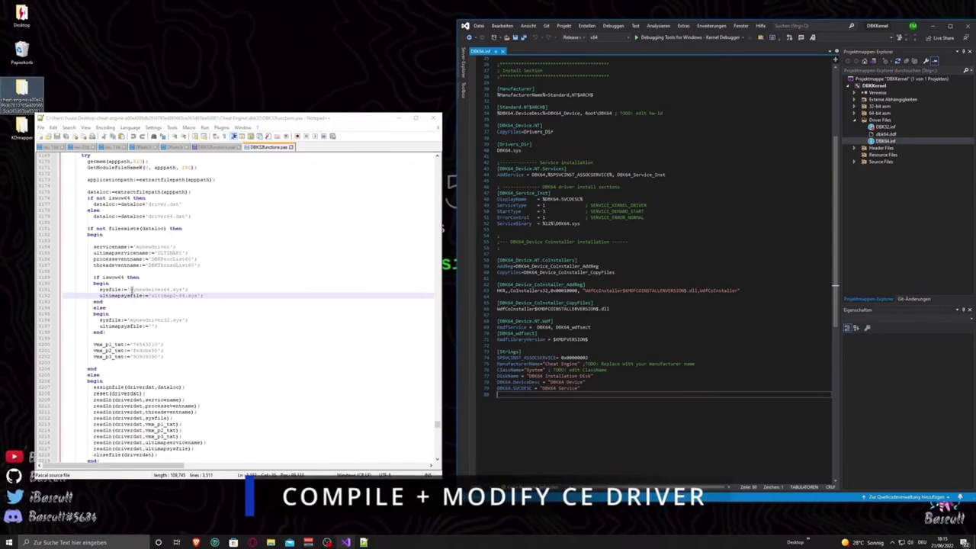
scroll(667, 237, "up", 2)
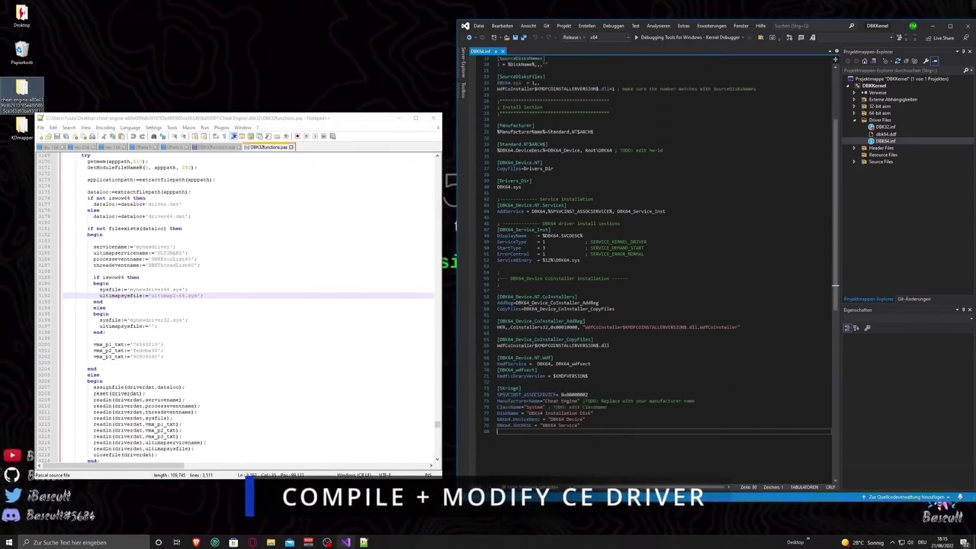
left_click_drag(130, 291, 170, 290)
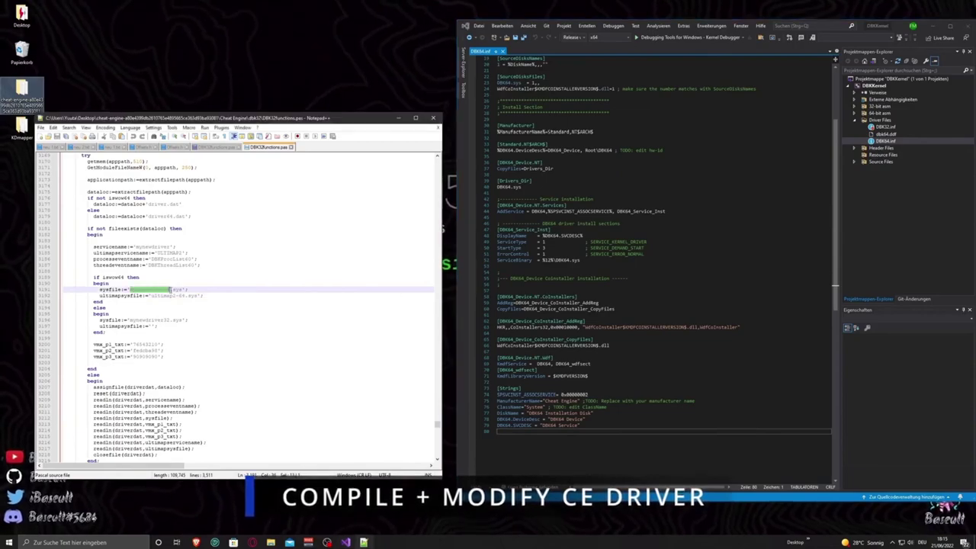
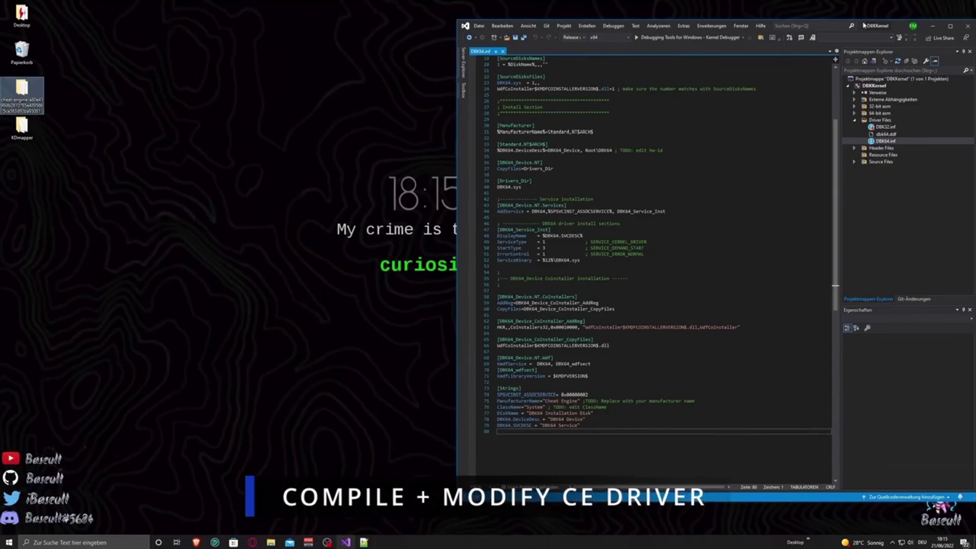
Maximize Visual Studio, replace every DBK64 in DBK64.inf with mynewdriver64, and review the changed entries
double_click(863, 25)
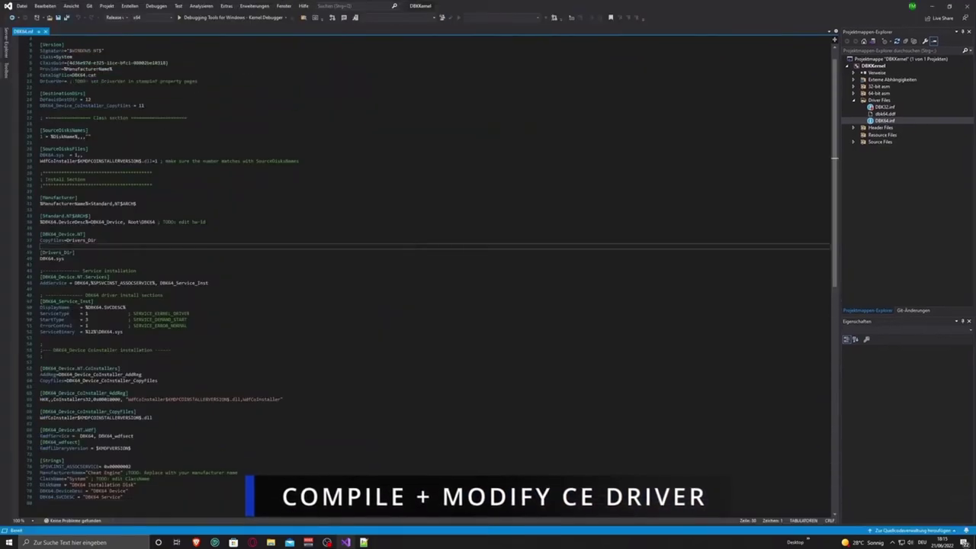
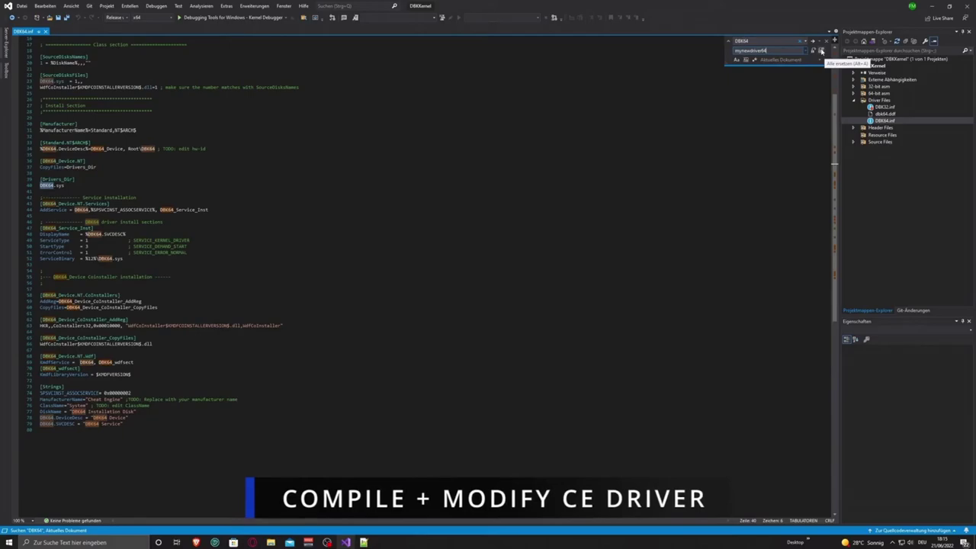
left_click(821, 50)
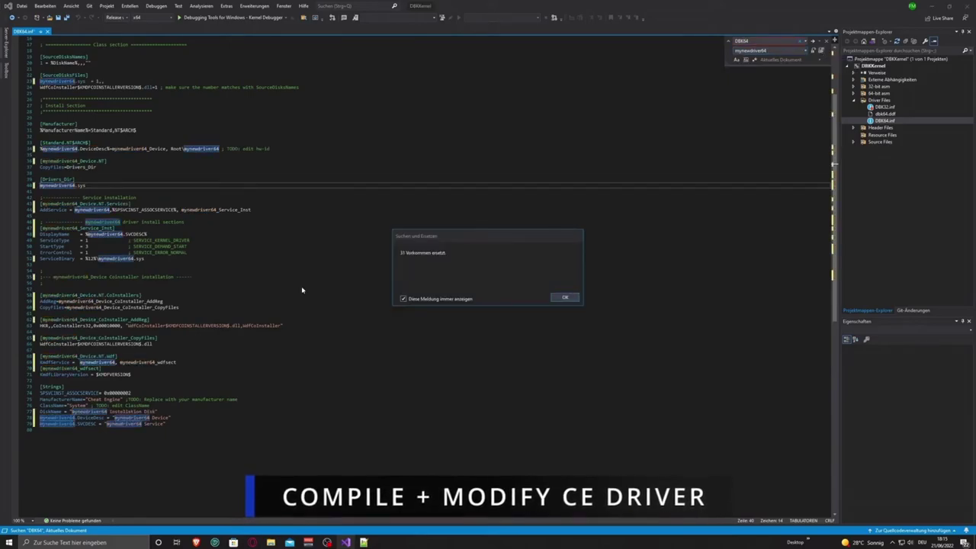
left_click(564, 298)
scroll(434, 279, "up", 5)
scroll(509, 291, "down", 5)
scroll(509, 292, "up", 5)
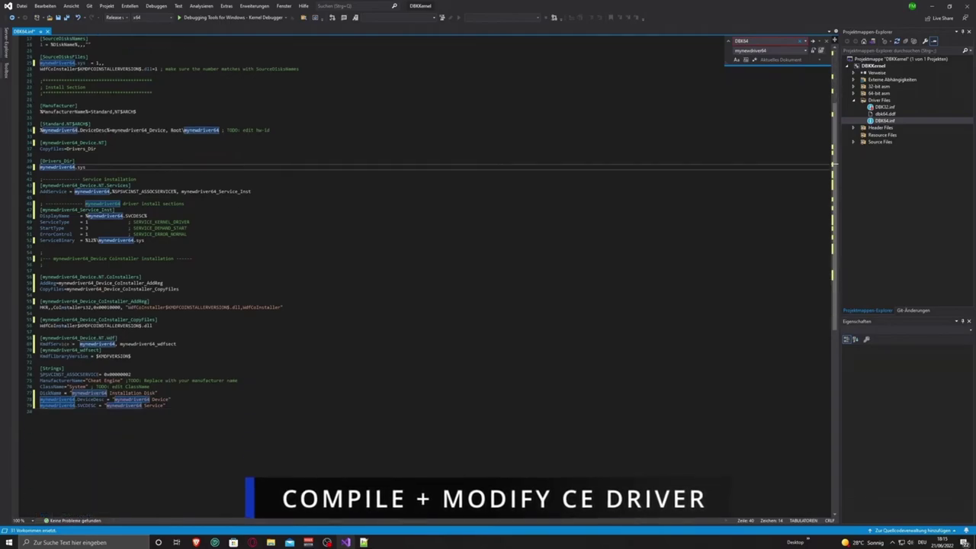
scroll(431, 216, "down", 7)
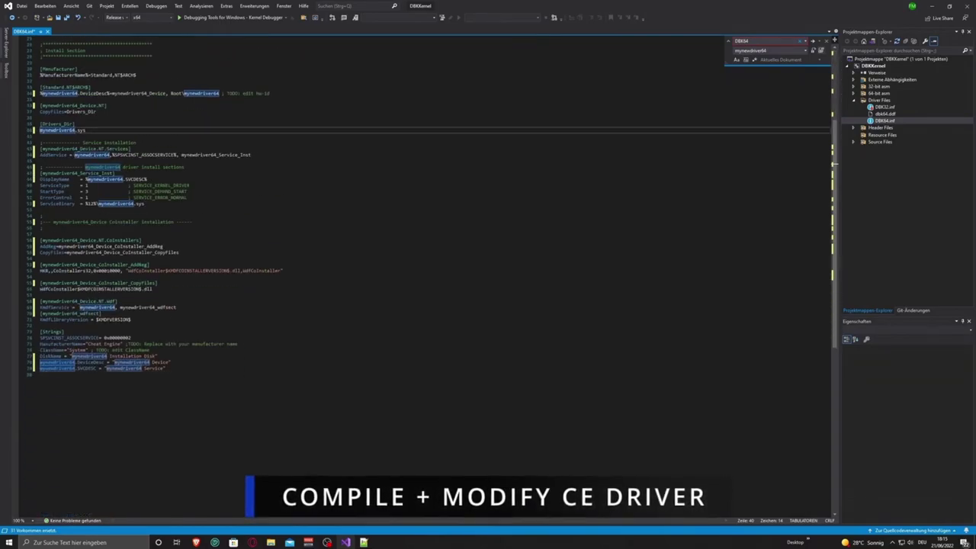
scroll(431, 228, "up", 3)
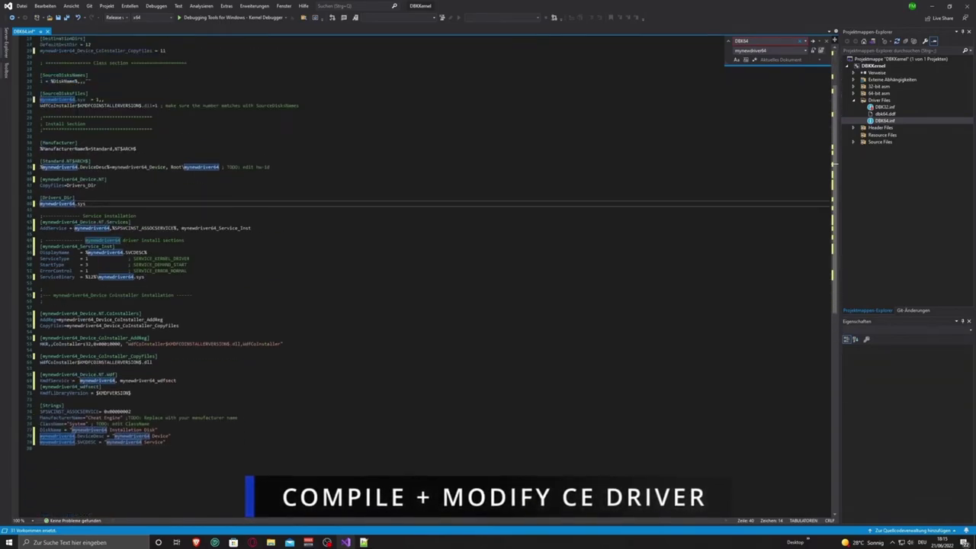